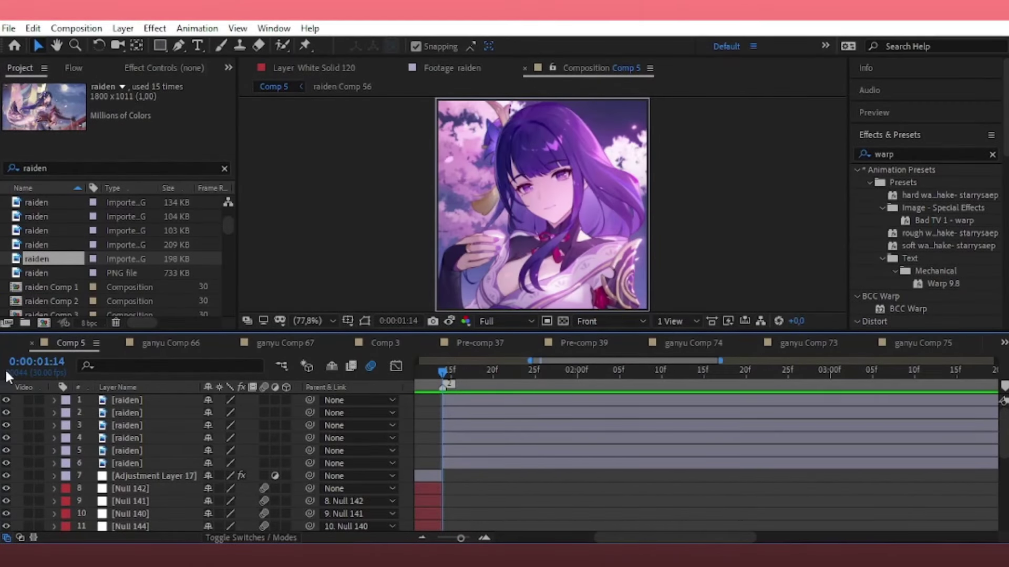
- Pre-compose the raiden photo layer, moving all attributes into the new comp
{"action": "right_click", "coordinate": [534, 399]}
{"action": "left_click", "coordinate": [552, 479]}
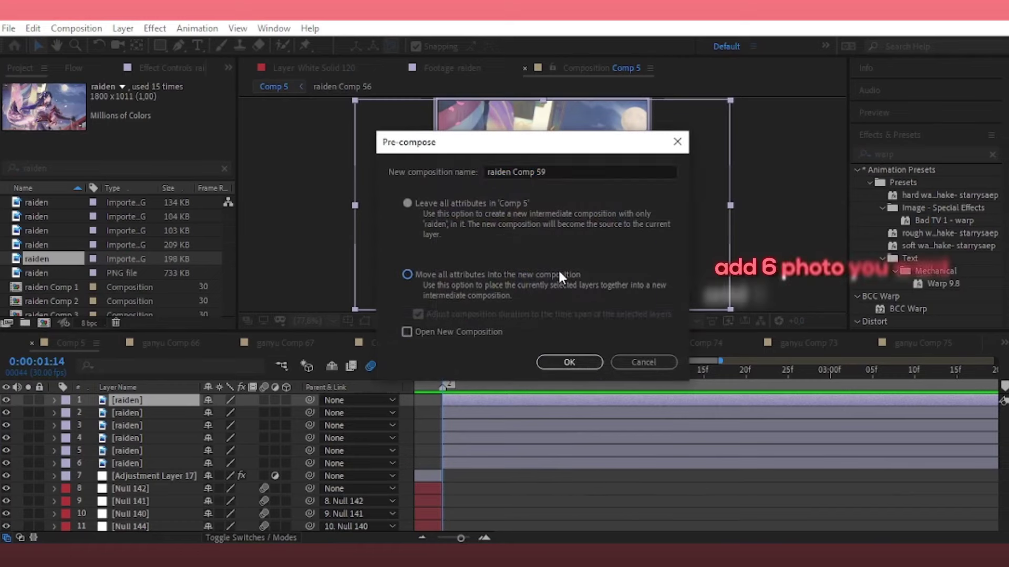
{"action": "left_click", "coordinate": [569, 362]}
{"action": "left_click", "coordinate": [579, 363]}
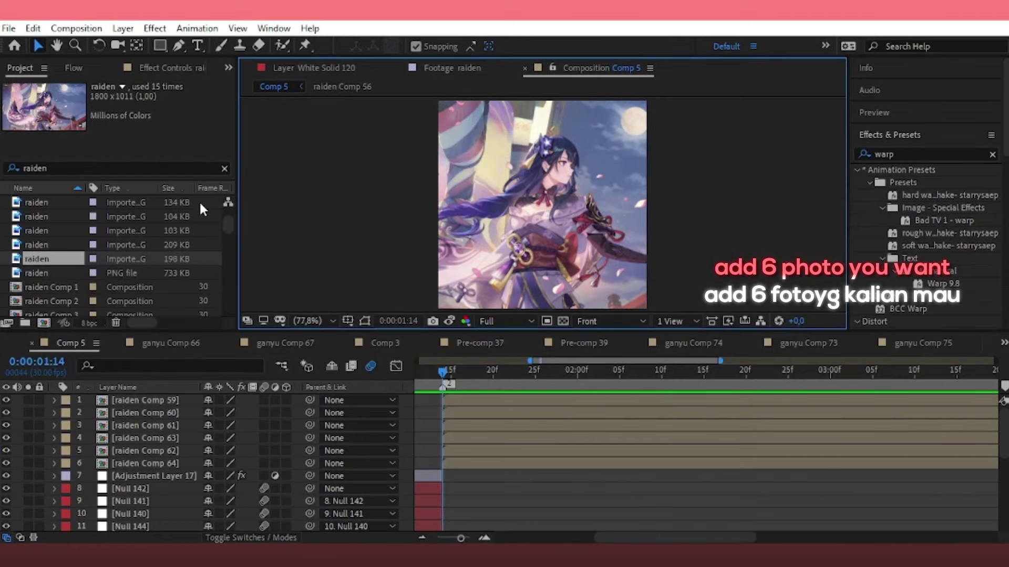
- Add the wheel image to the comp as the top layer and scale it to 29%
{"action": "double_click", "coordinate": [34, 168]}
{"action": "type", "text": "whe"}
{"action": "left_click_drag", "start_coordinate": [37, 202], "coordinate": [500, 396]}
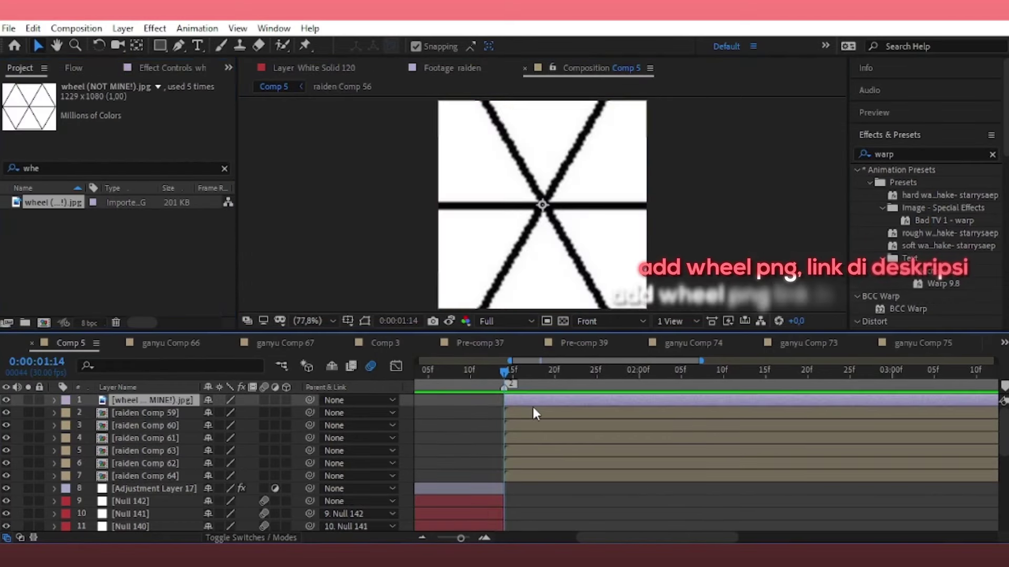
{"action": "key", "text": "s"}
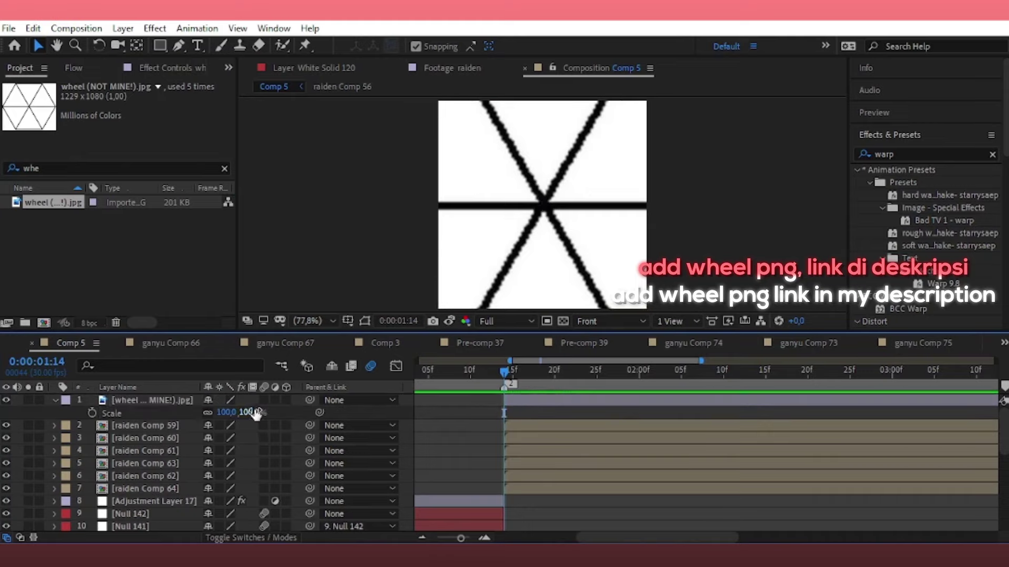
{"action": "mouse_move", "coordinate": [256, 414]}
{"action": "left_mouse_down"}
{"action": "mouse_move", "coordinate": [228, 440]}
{"action": "mouse_move", "coordinate": [389, 461]}
{"action": "left_mouse_up"}
{"action": "left_click_drag", "start_coordinate": [657, 537], "coordinate": [665, 538]}
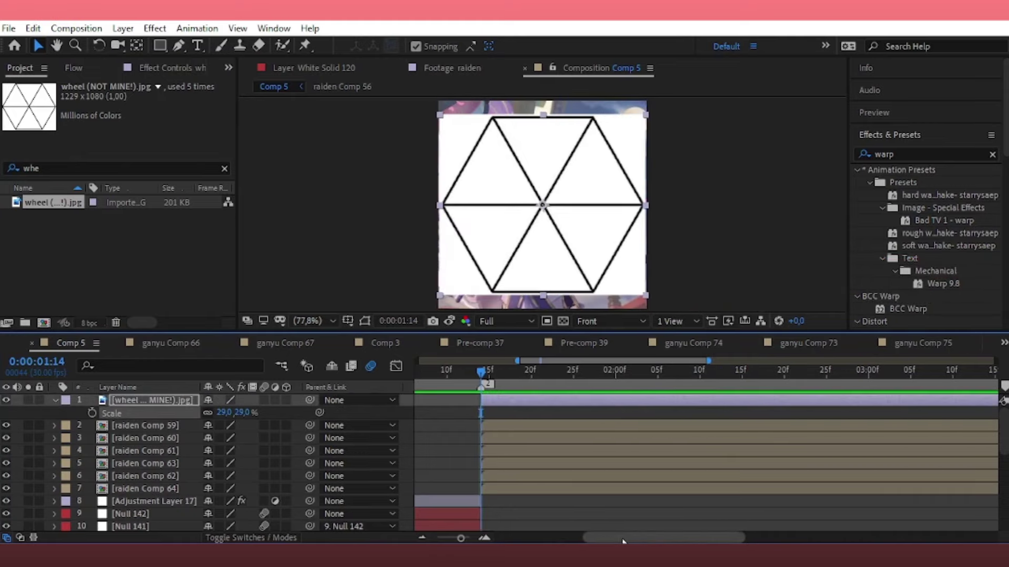
{"action": "left_click", "coordinate": [55, 401]}
- Move raiden Comp 59 above the wheel, scale it to 47%, and place it in the top triangle
{"action": "left_click_drag", "start_coordinate": [89, 411], "coordinate": [130, 395]}
{"action": "key", "text": "s"}
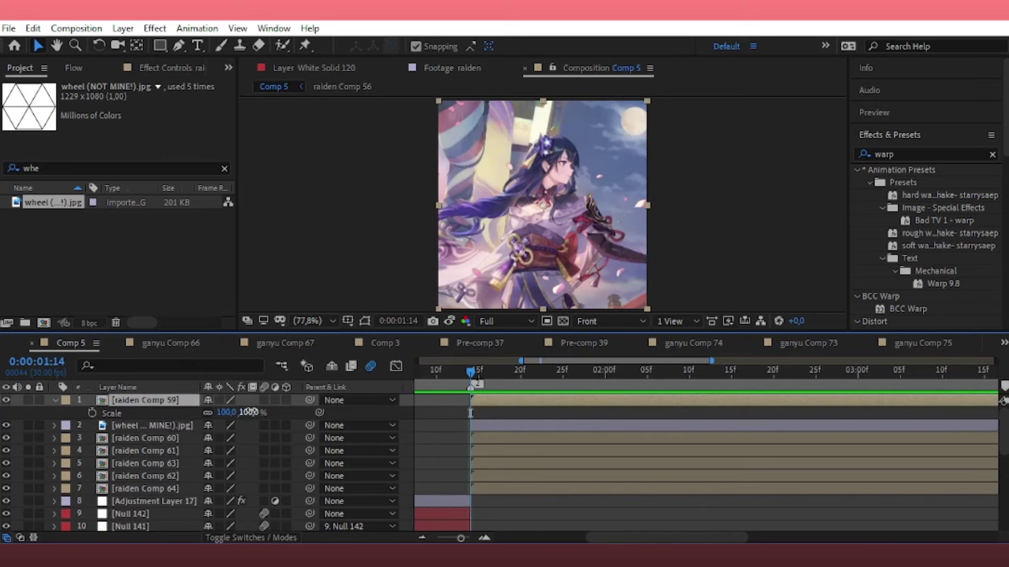
{"action": "left_click_drag", "start_coordinate": [249, 412], "coordinate": [231, 435]}
{"action": "left_click_drag", "start_coordinate": [518, 197], "coordinate": [552, 172]}
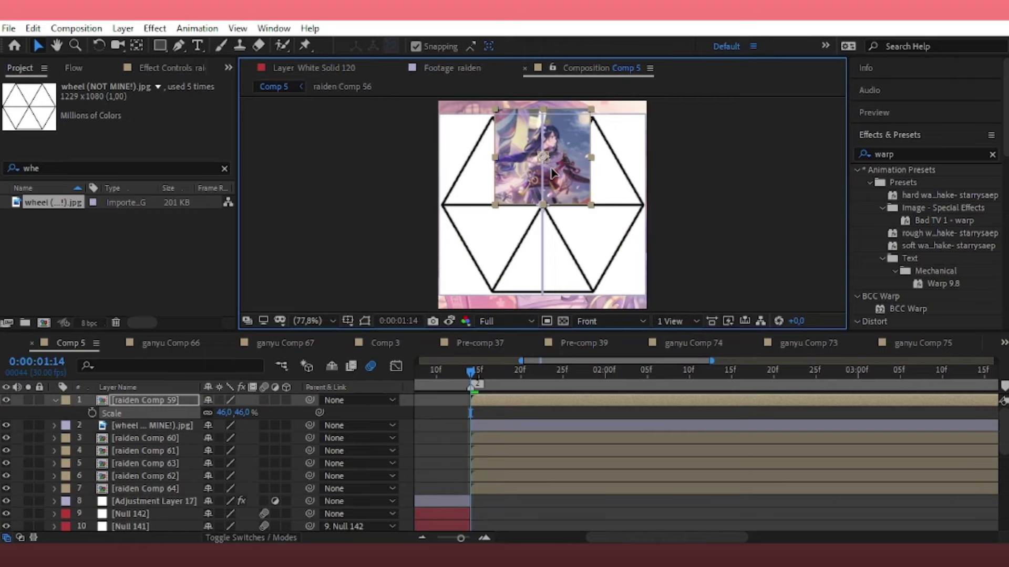
{"action": "left_click", "coordinate": [744, 181]}
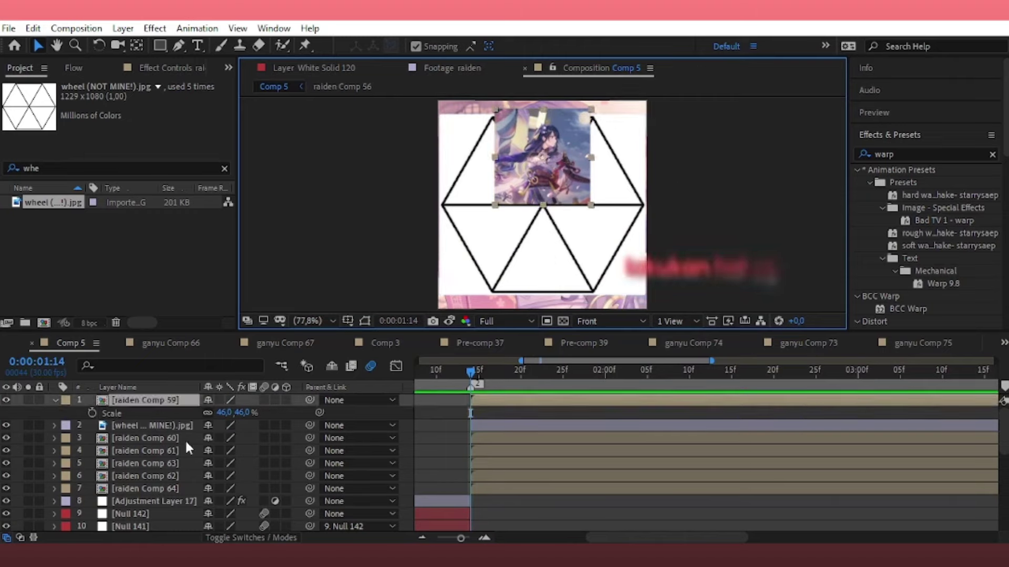
{"action": "left_click", "coordinate": [246, 413]}
{"action": "type", "text": "47"}
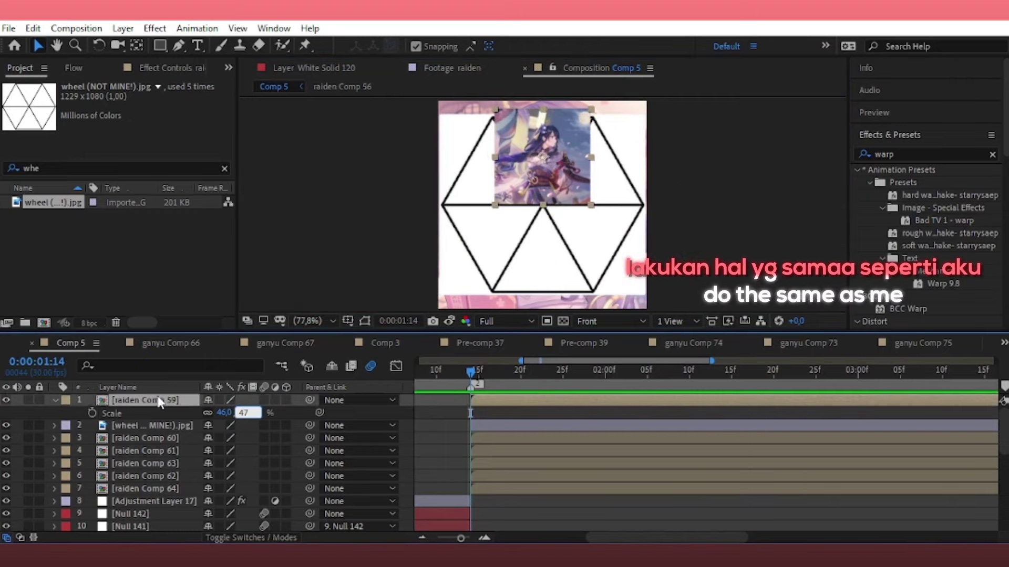
{"action": "key", "text": "Return"}
{"action": "left_click", "coordinate": [658, 188]}
{"action": "left_click", "coordinate": [576, 155]}
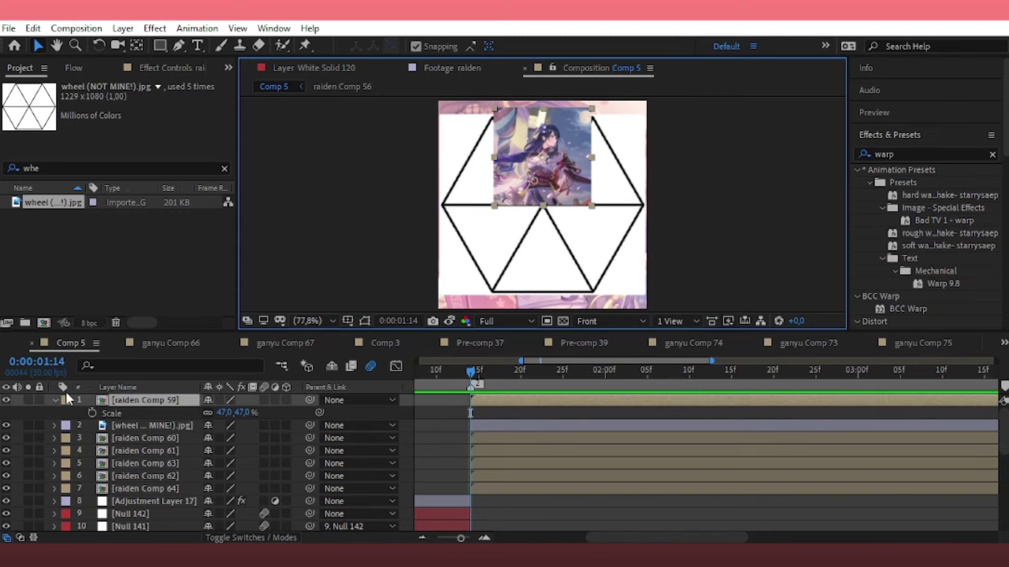
- Hide raiden Comp 59, draw a Pen mask tracing the hexagon's top triangle, then show it again
{"action": "left_click", "coordinate": [6, 400]}
{"action": "left_click", "coordinate": [178, 46]}
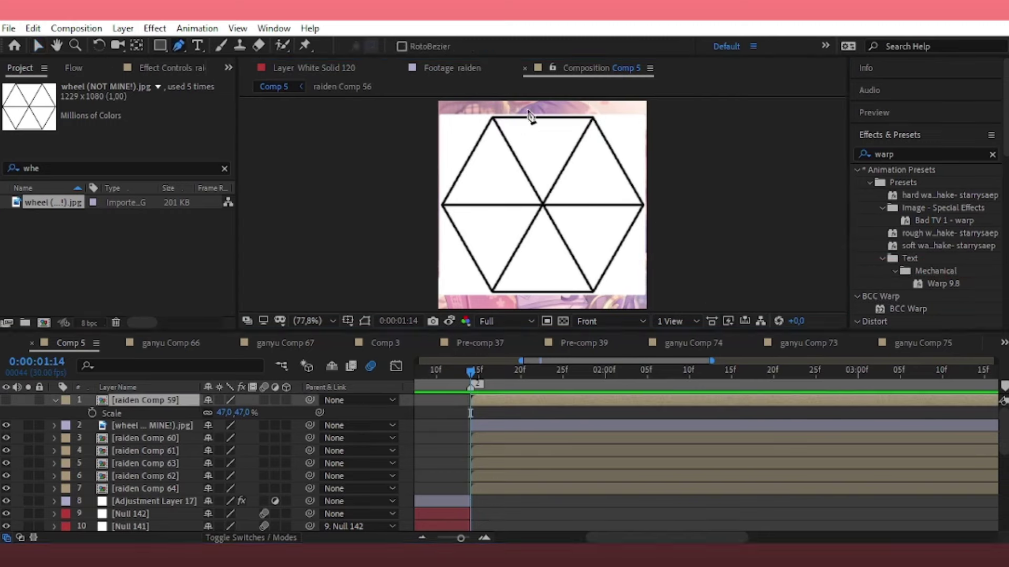
{"action": "scroll", "coordinate": [556, 191], "scroll_direction": "up", "scroll_amount": 1}
{"action": "scroll", "coordinate": [542, 210], "scroll_direction": "up", "scroll_amount": 2}
{"action": "left_click", "coordinate": [546, 205]}
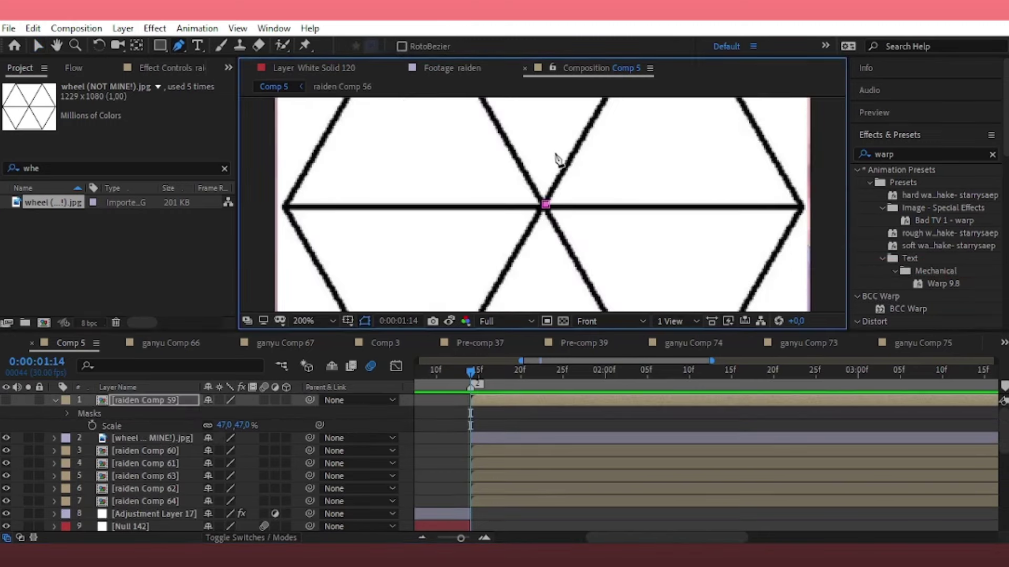
{"action": "scroll", "coordinate": [570, 153], "scroll_direction": "up", "scroll_amount": 2}
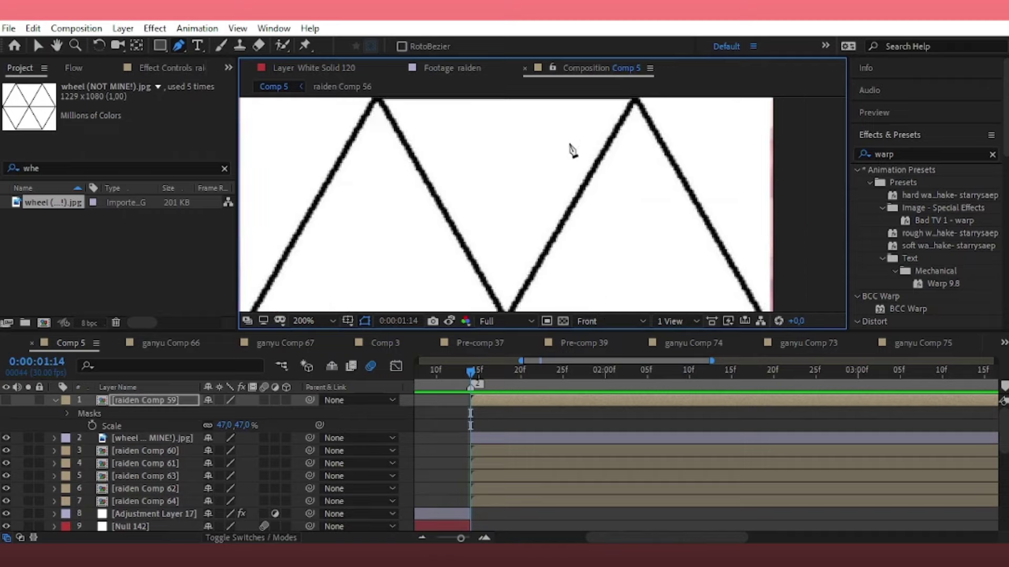
{"action": "scroll", "coordinate": [570, 153], "scroll_direction": "down", "scroll_amount": 2}
{"action": "scroll", "coordinate": [499, 265], "scroll_direction": "up", "scroll_amount": 2}
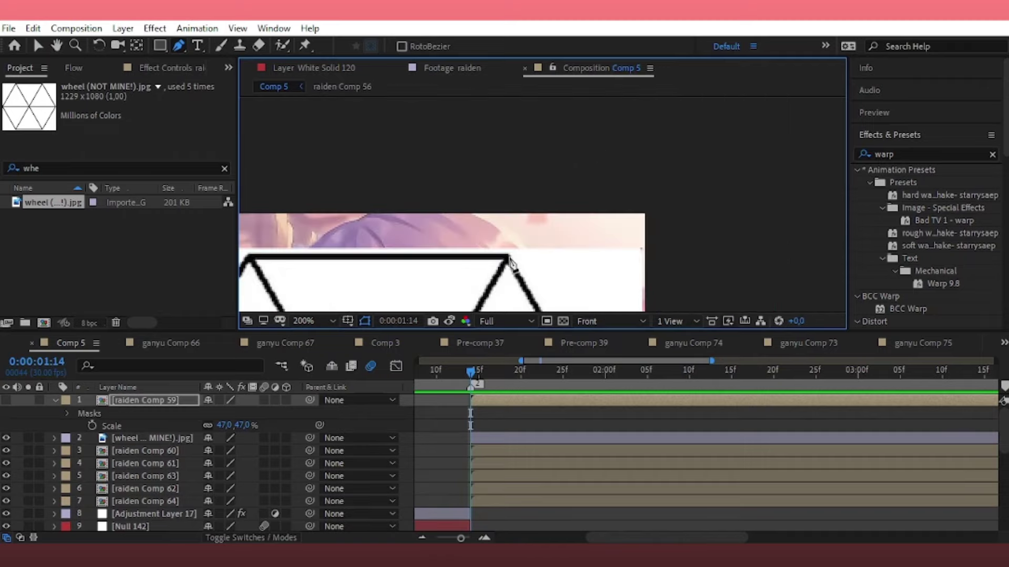
{"action": "scroll", "coordinate": [368, 269], "scroll_direction": "down", "scroll_amount": 1}
{"action": "scroll", "coordinate": [368, 270], "scroll_direction": "up", "scroll_amount": 1}
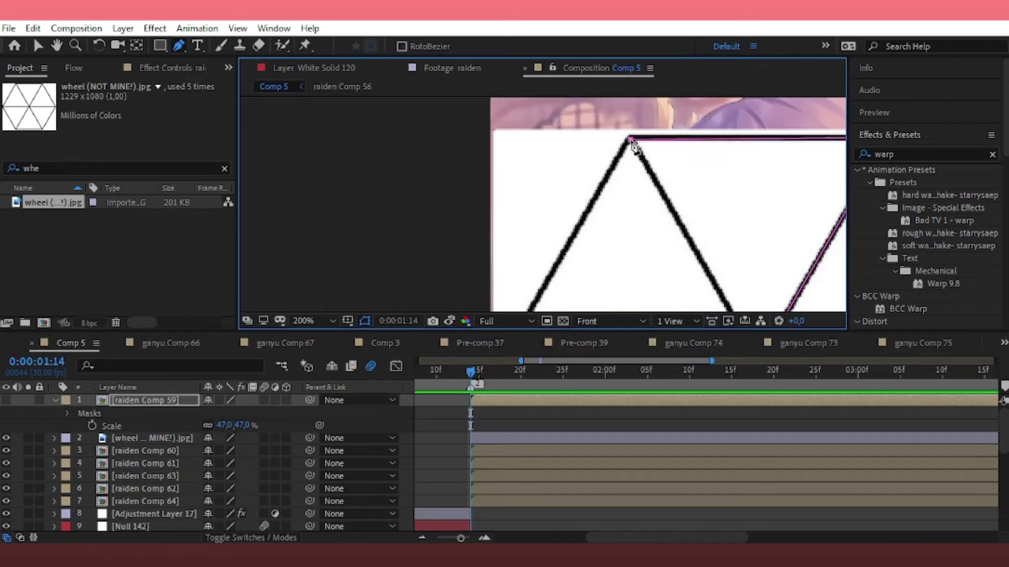
{"action": "scroll", "coordinate": [634, 147], "scroll_direction": "down", "scroll_amount": 1}
{"action": "scroll", "coordinate": [640, 259], "scroll_direction": "up", "scroll_amount": 1}
{"action": "left_click", "coordinate": [560, 272]}
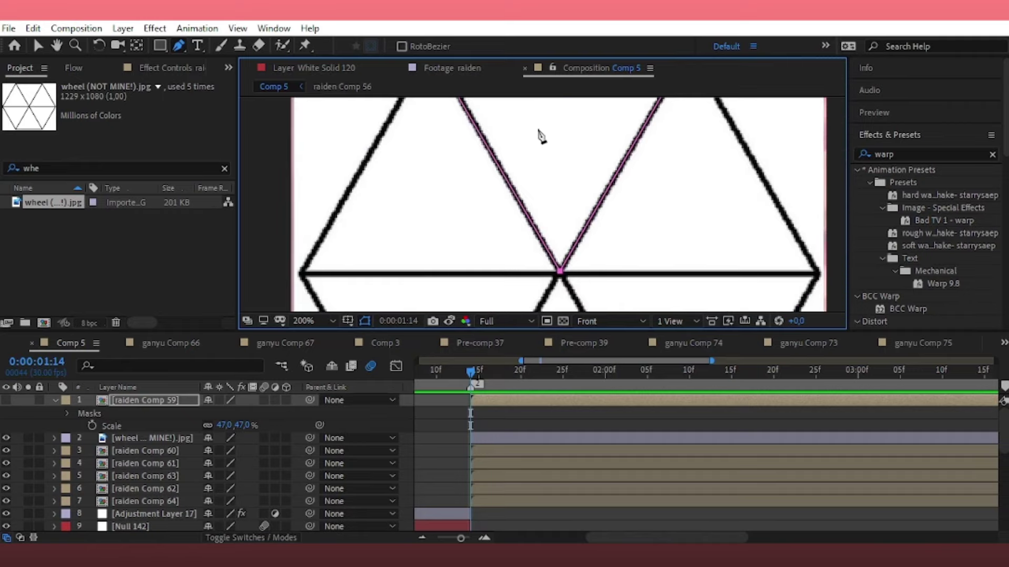
{"action": "scroll", "coordinate": [525, 137], "scroll_direction": "down", "scroll_amount": 1}
{"action": "scroll", "coordinate": [525, 138], "scroll_direction": "up", "scroll_amount": 1}
{"action": "scroll", "coordinate": [509, 142], "scroll_direction": "down", "scroll_amount": 1}
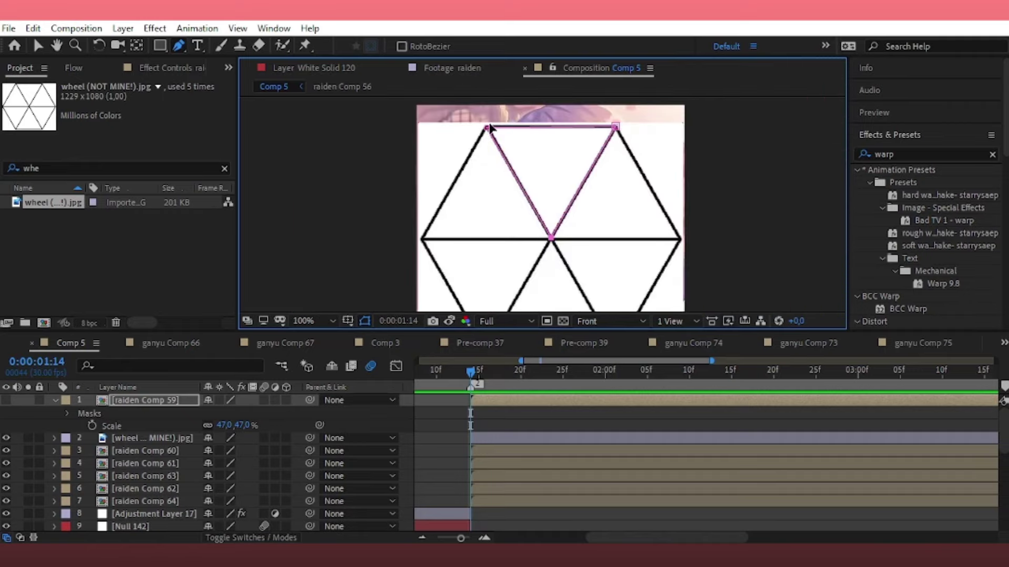
{"action": "scroll", "coordinate": [488, 129], "scroll_direction": "up", "scroll_amount": 1}
{"action": "scroll", "coordinate": [488, 130], "scroll_direction": "down", "scroll_amount": 1}
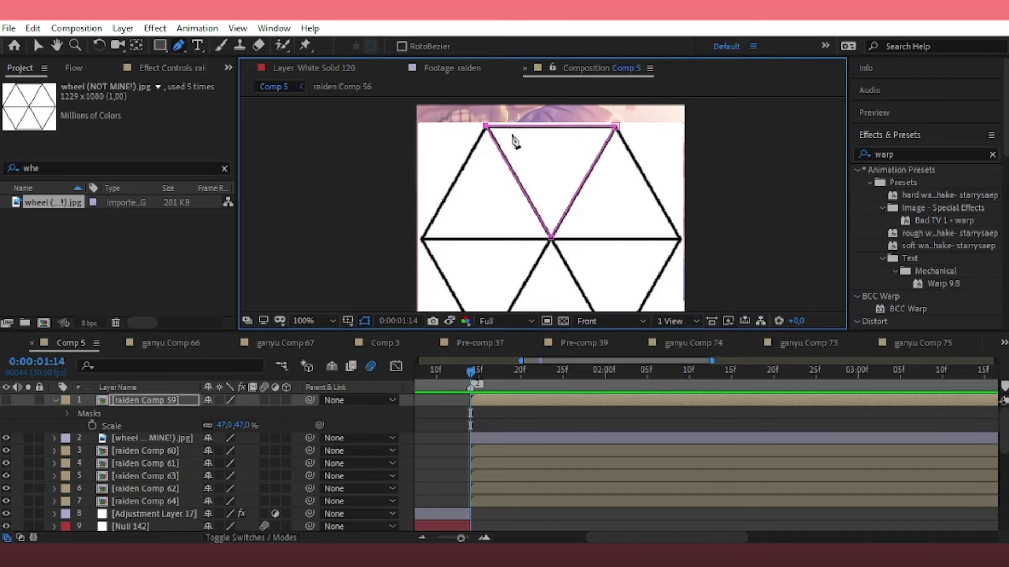
{"action": "scroll", "coordinate": [489, 130], "scroll_direction": "up", "scroll_amount": 1}
{"action": "scroll", "coordinate": [488, 131], "scroll_direction": "down", "scroll_amount": 1}
{"action": "left_click", "coordinate": [5, 400]}
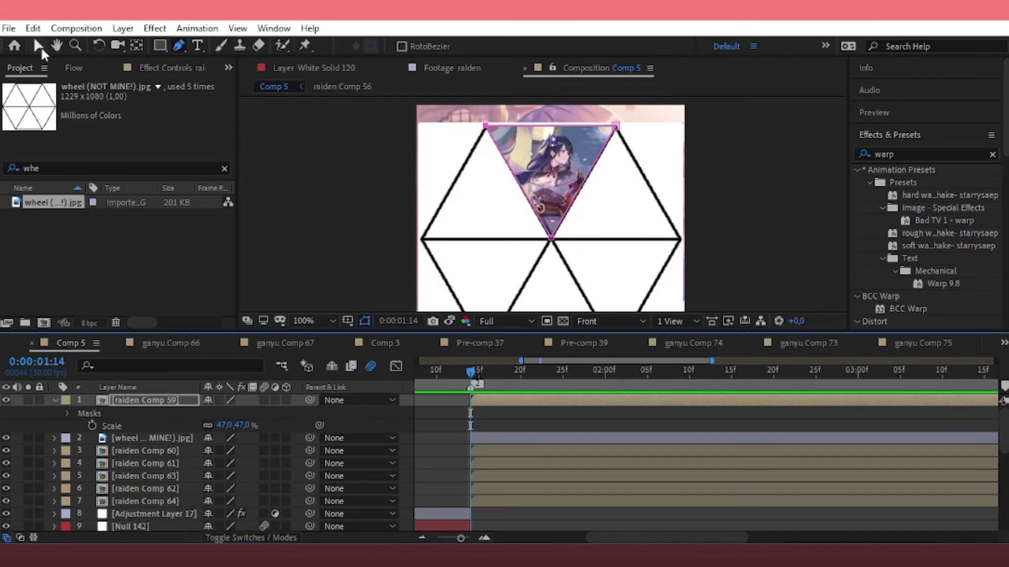
- Return to the Selection tool and fit the whole composition in the viewer
{"action": "left_click", "coordinate": [42, 48]}
{"action": "left_click", "coordinate": [550, 408]}
{"action": "left_click", "coordinate": [312, 321]}
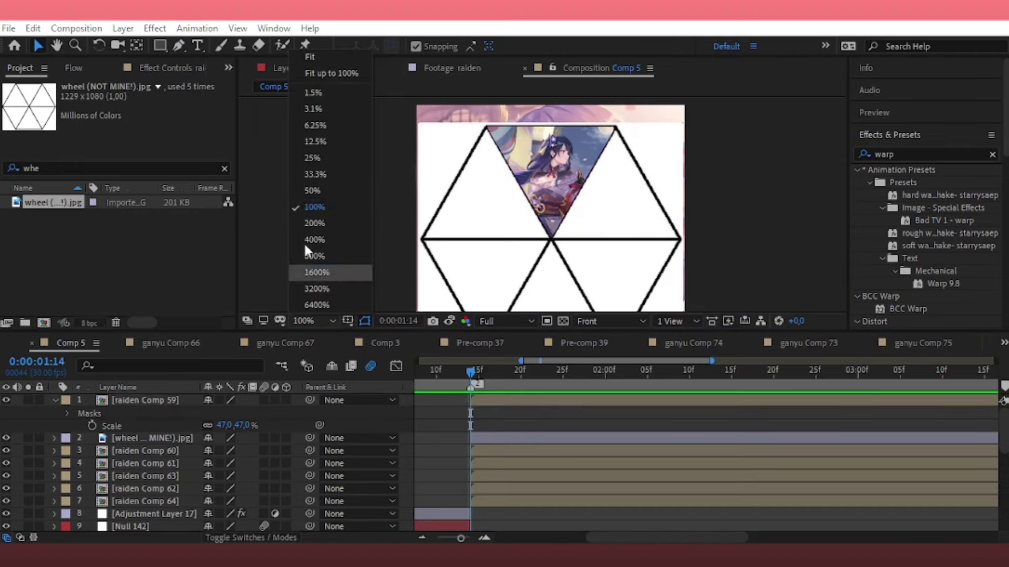
{"action": "left_click", "coordinate": [329, 71]}
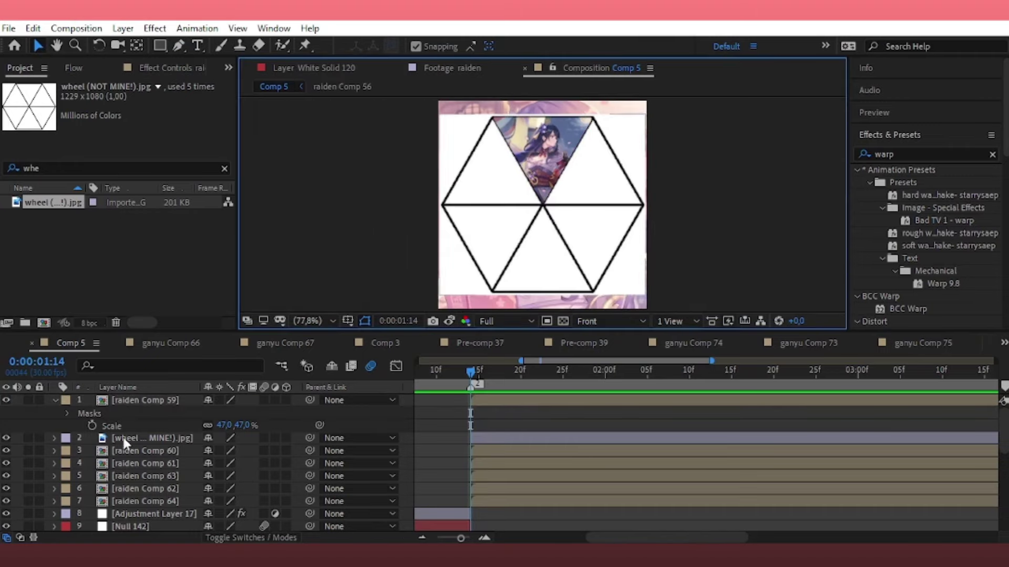
- Move the wheel below all raiden comps and hide raiden Comp 60 through 64
{"action": "left_click_drag", "start_coordinate": [136, 438], "coordinate": [156, 502]}
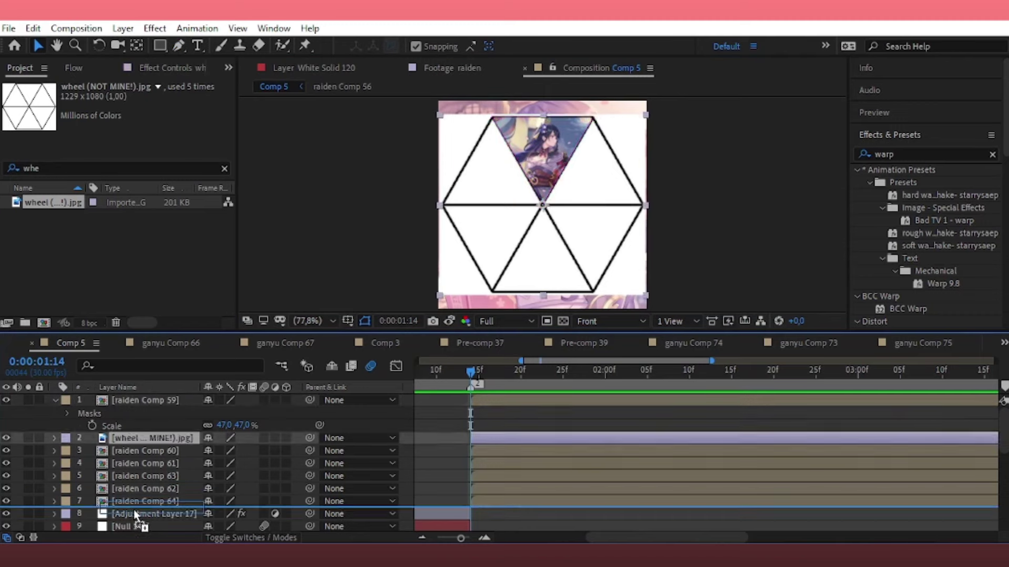
{"action": "left_click", "coordinate": [56, 401]}
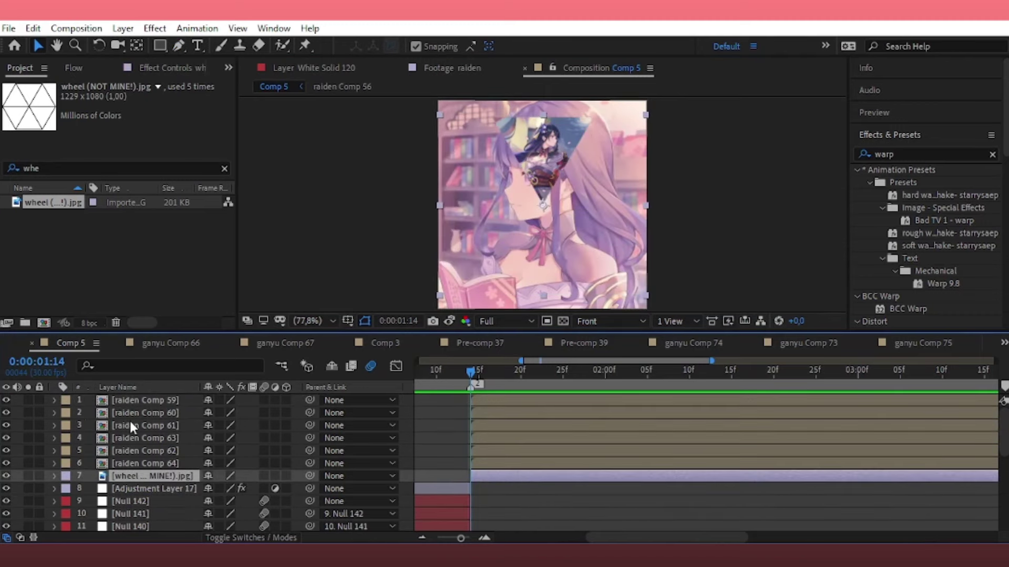
{"action": "left_click", "coordinate": [81, 410], "text": "shift"}
{"action": "left_click", "coordinate": [102, 476], "text": "ctrl"}
{"action": "left_click_drag", "start_coordinate": [3, 413], "coordinate": [5, 464]}
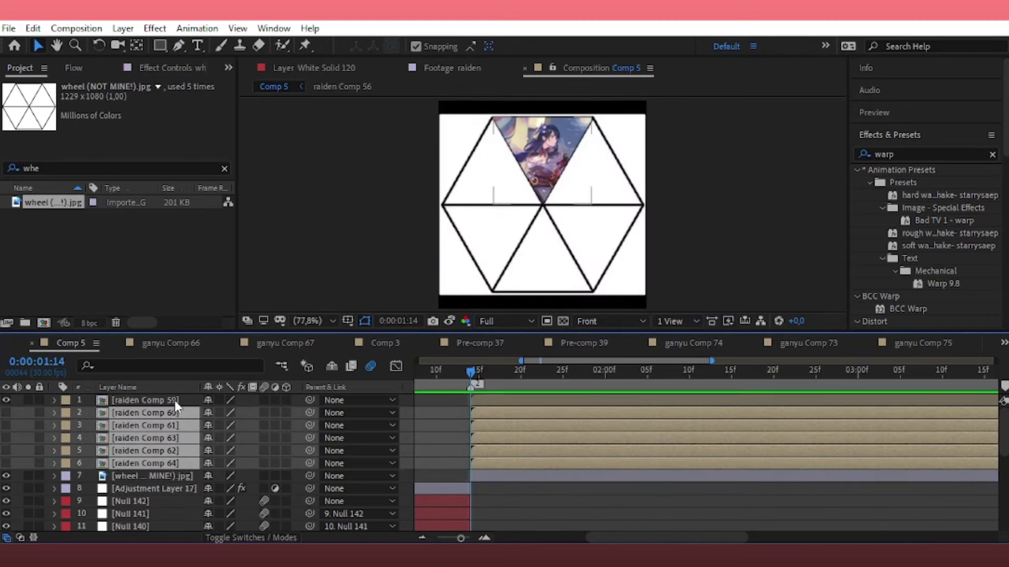
- Scale and rotate raiden Comp 60 into a triangle, unhide the next photo, and save
{"action": "left_click", "coordinate": [171, 414]}
{"action": "left_click", "coordinate": [6, 412]}
{"action": "key", "text": "s"}
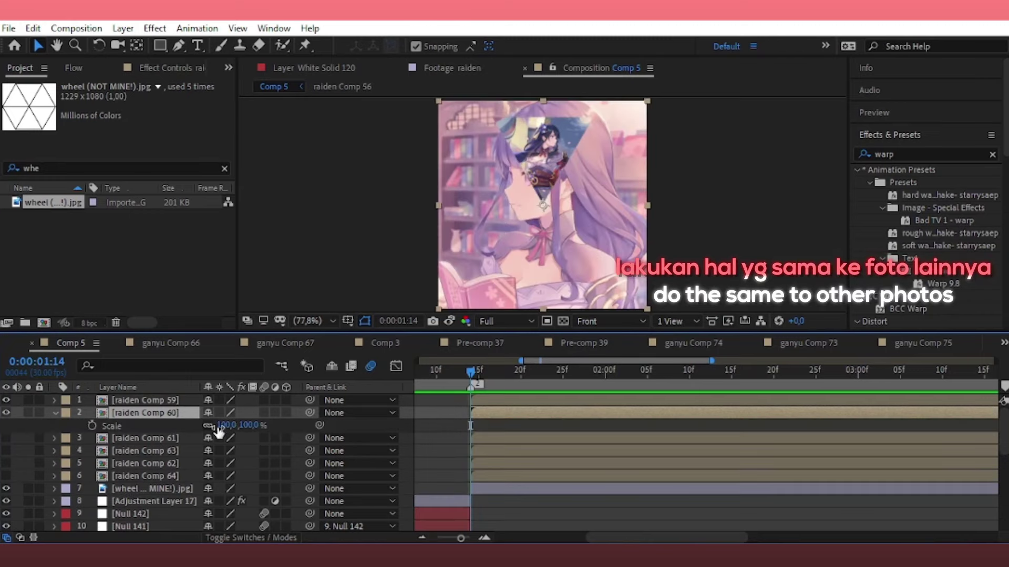
{"action": "mouse_move", "coordinate": [247, 429]}
{"action": "left_mouse_down"}
{"action": "mouse_move", "coordinate": [234, 450]}
{"action": "mouse_move", "coordinate": [270, 429]}
{"action": "left_mouse_up"}
{"action": "key", "text": "r"}
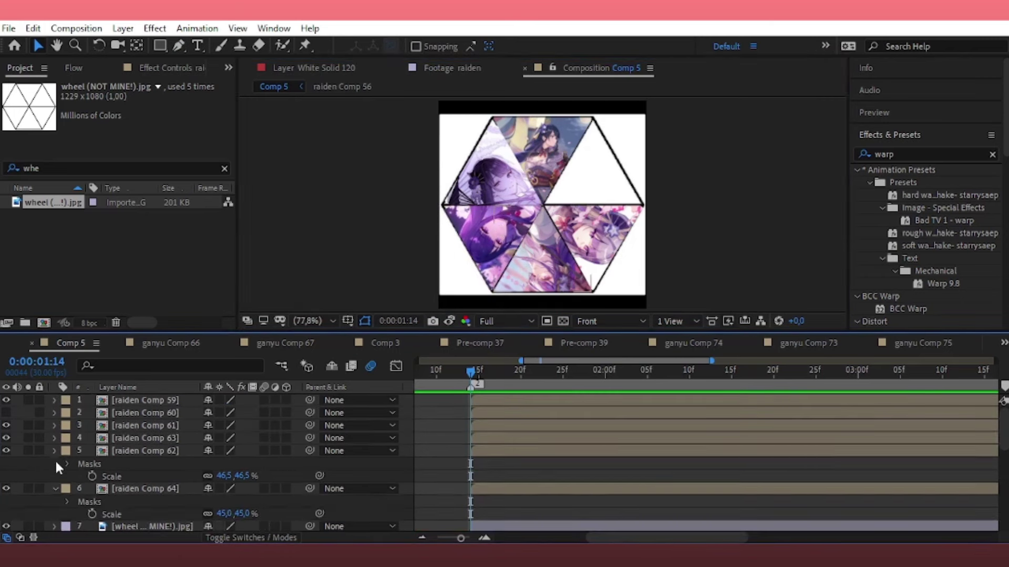
{"action": "left_click", "coordinate": [7, 413]}
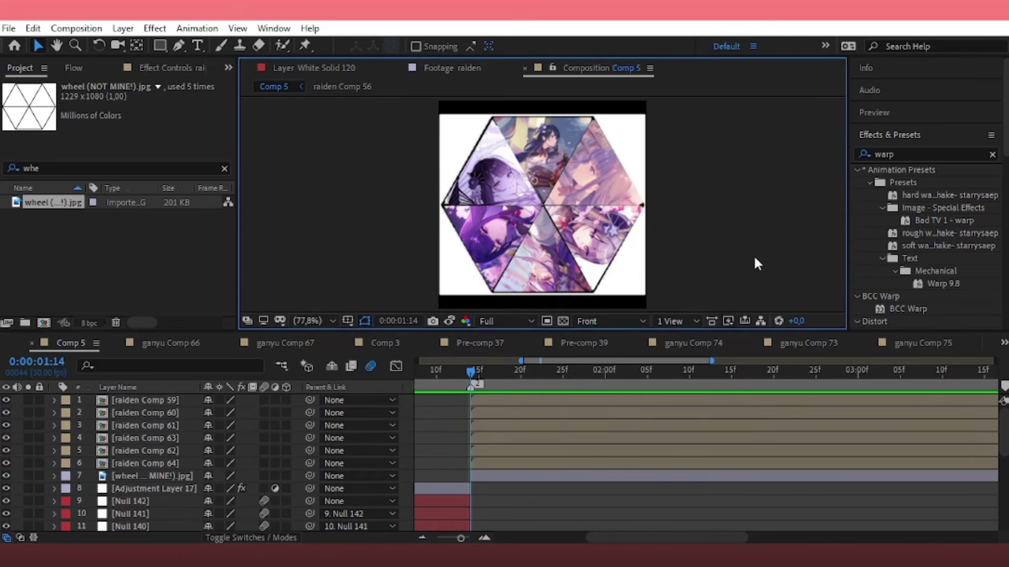
{"action": "key", "text": "ctrl+s"}
- Move the wheel layer back to the top, save, and apply Linear Color Key to it
{"action": "left_click_drag", "start_coordinate": [149, 474], "coordinate": [158, 398]}
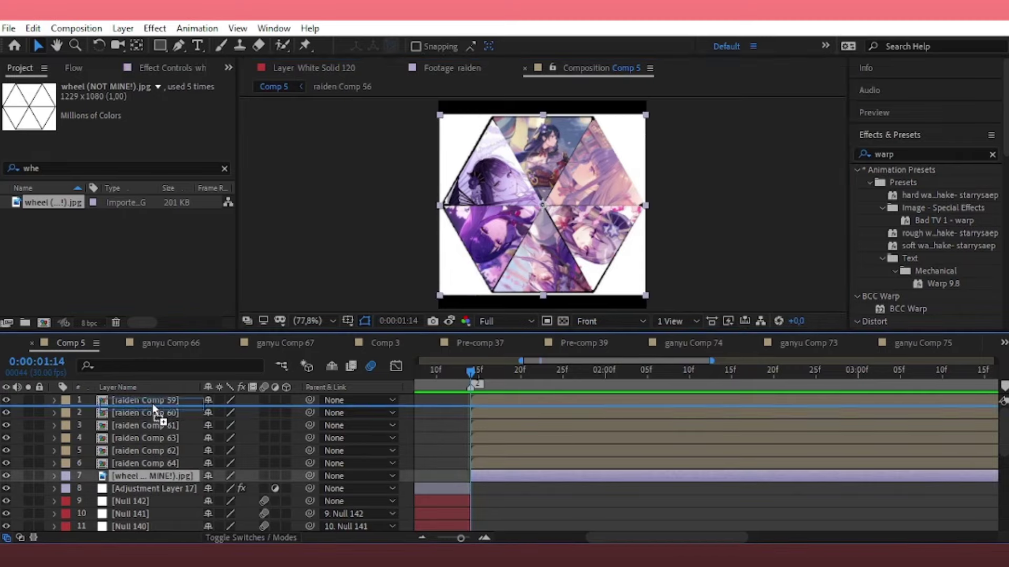
{"action": "key", "text": "ctrl+s"}
{"action": "double_click", "coordinate": [873, 154]}
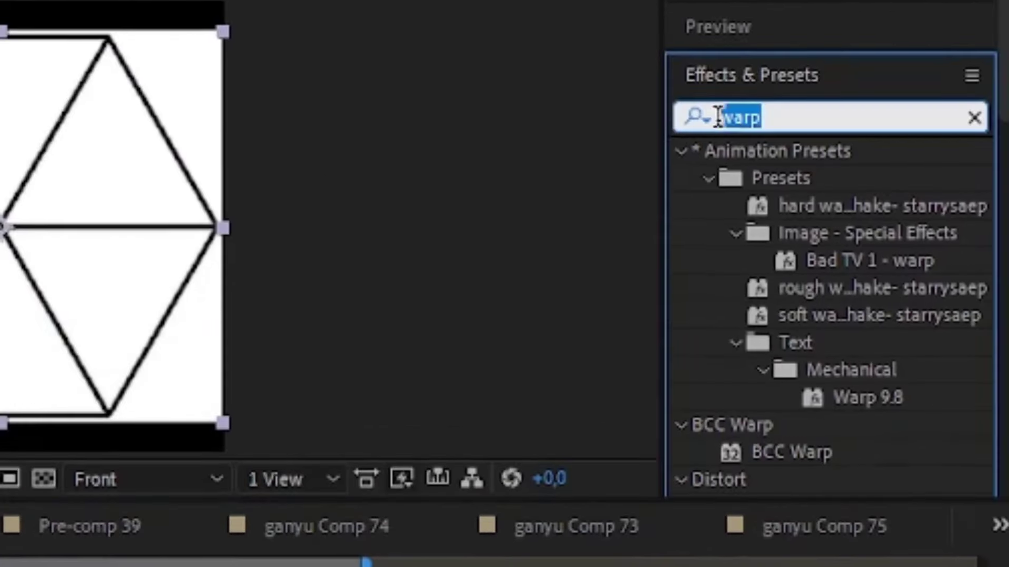
{"action": "type", "text": "linea"}
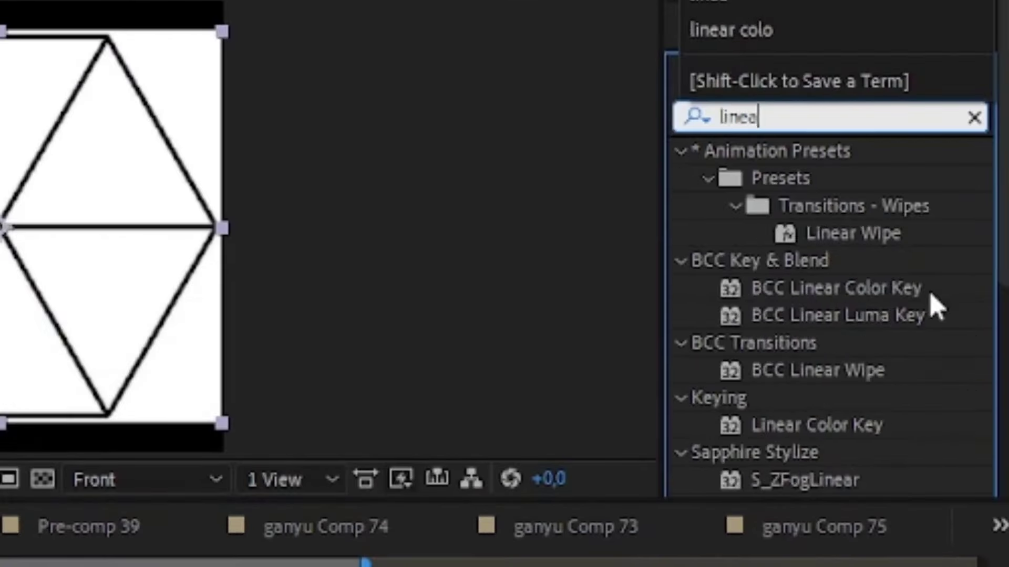
{"action": "type", "text": "r"}
{"action": "left_click", "coordinate": [834, 426]}
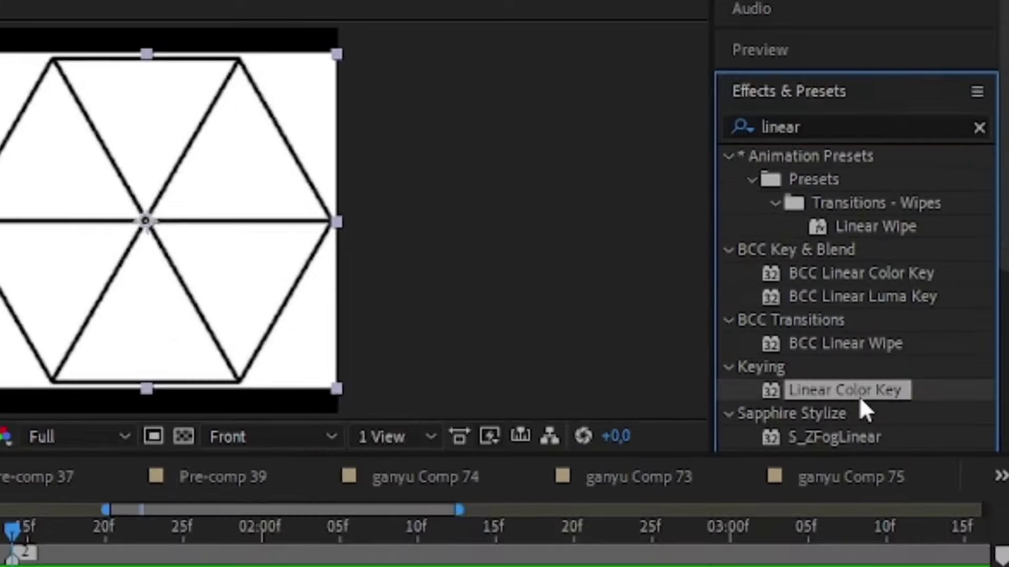
{"action": "double_click", "coordinate": [862, 400]}
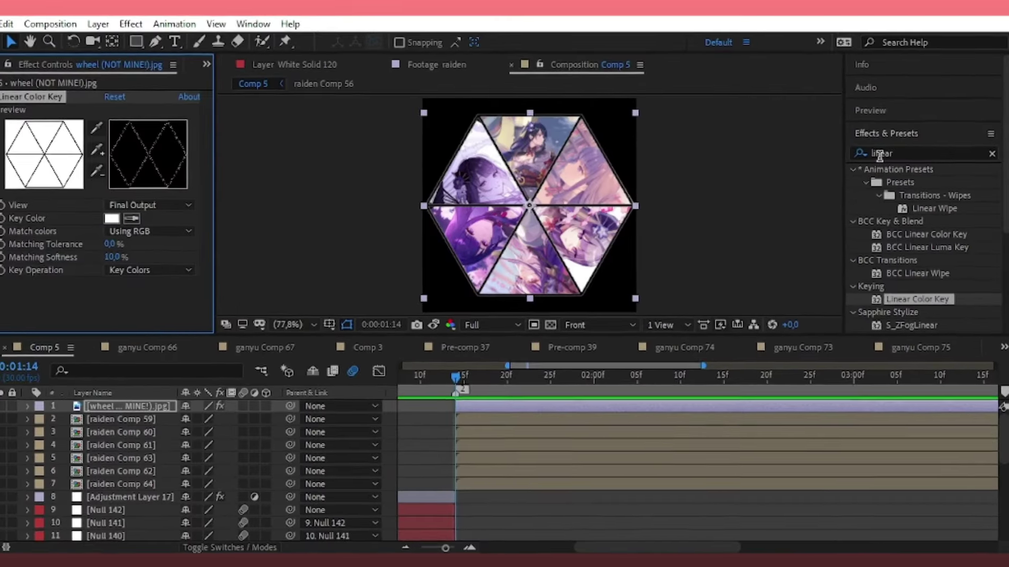
- Apply Fill Alpha to the wheel layer with a white fill colour
{"action": "double_click", "coordinate": [873, 154]}
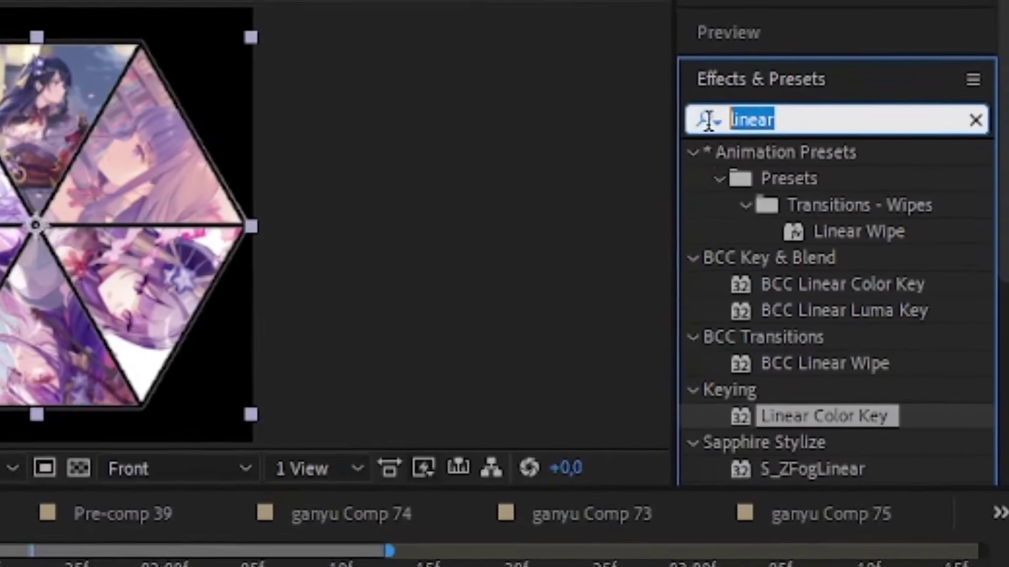
{"action": "type", "text": "fil"}
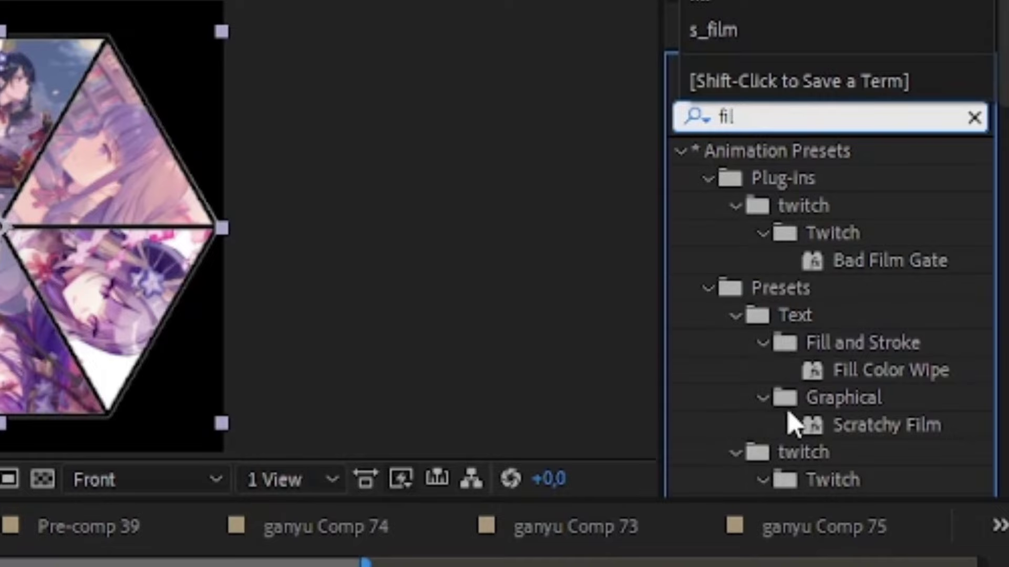
{"action": "type", "text": "l"}
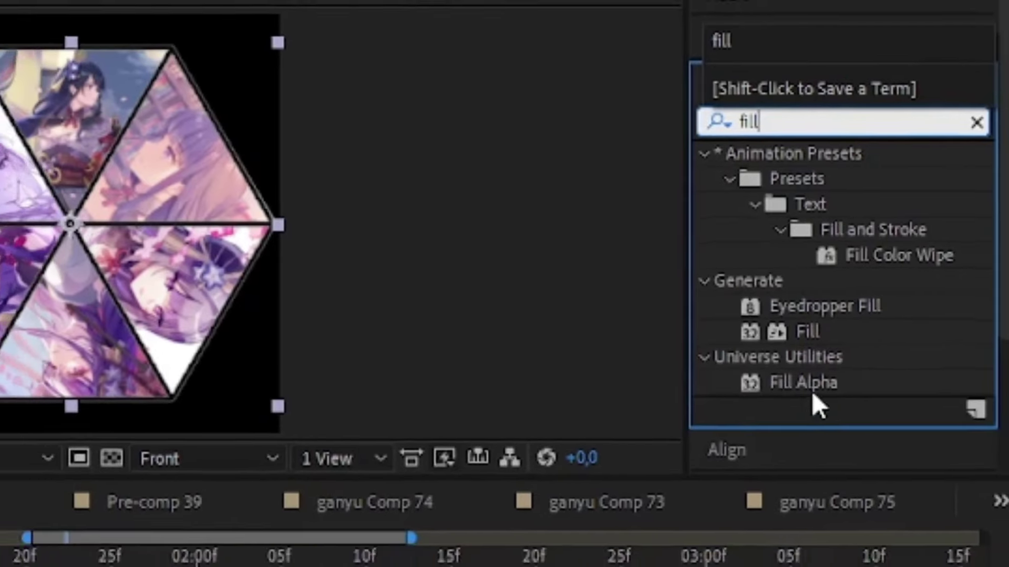
{"action": "double_click", "coordinate": [813, 391]}
{"action": "left_click", "coordinate": [136, 293]}
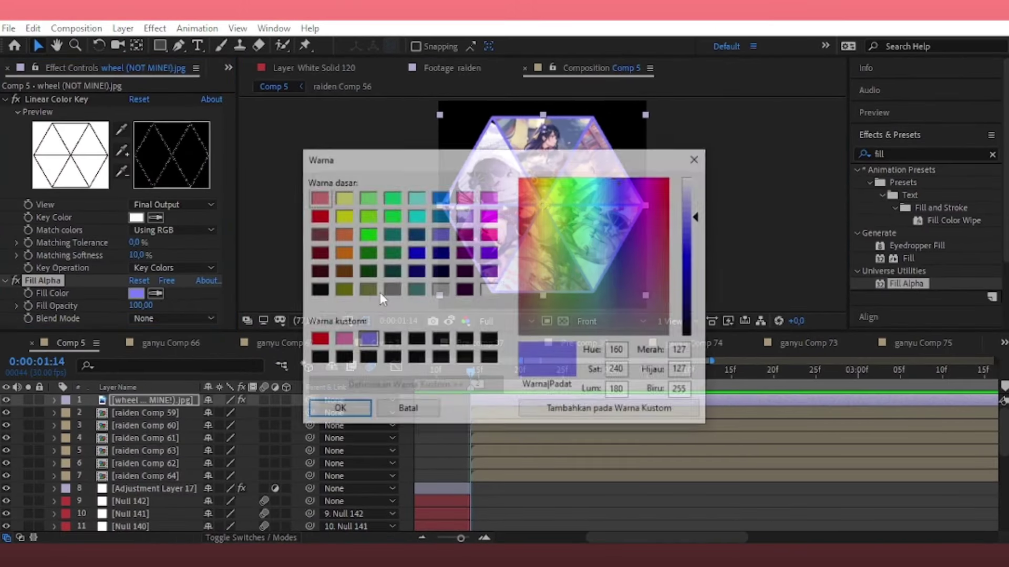
{"action": "left_click", "coordinate": [489, 290]}
{"action": "left_click", "coordinate": [337, 410]}
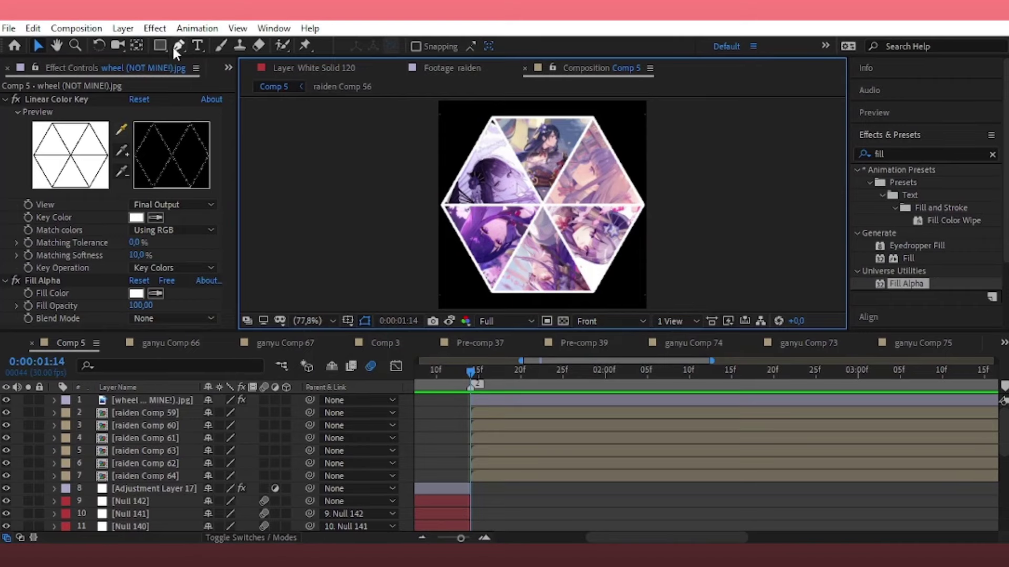
- Create a new white solid layer and trim it to start at the current time
{"action": "left_click", "coordinate": [123, 28]}
{"action": "mouse_move", "coordinate": [137, 45]}
{"action": "left_click", "coordinate": [360, 63]}
{"action": "left_click", "coordinate": [529, 376]}
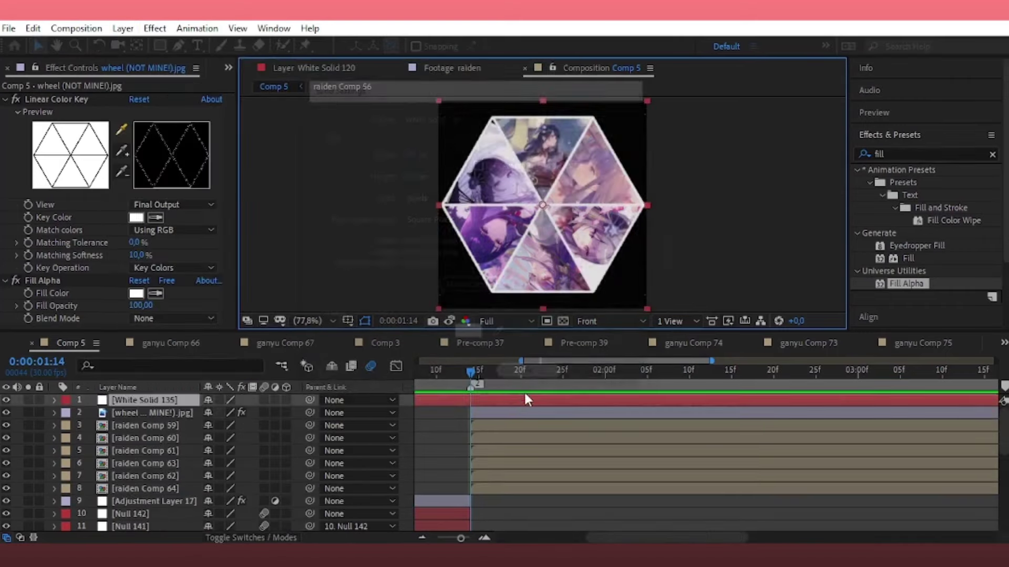
{"action": "key", "text": "ctrl+shift+d"}
{"action": "key", "text": "Delete"}
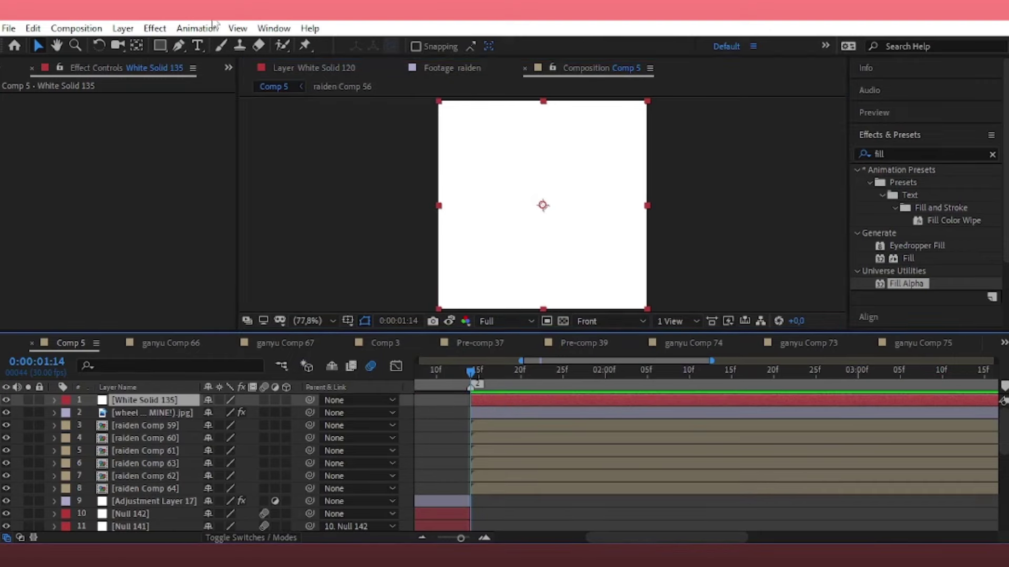
- With Proportional Grid on, mask the solid into a diamond and pull its side points inward
{"action": "left_click", "coordinate": [179, 45]}
{"action": "left_click", "coordinate": [347, 321]}
{"action": "left_click", "coordinate": [400, 349]}
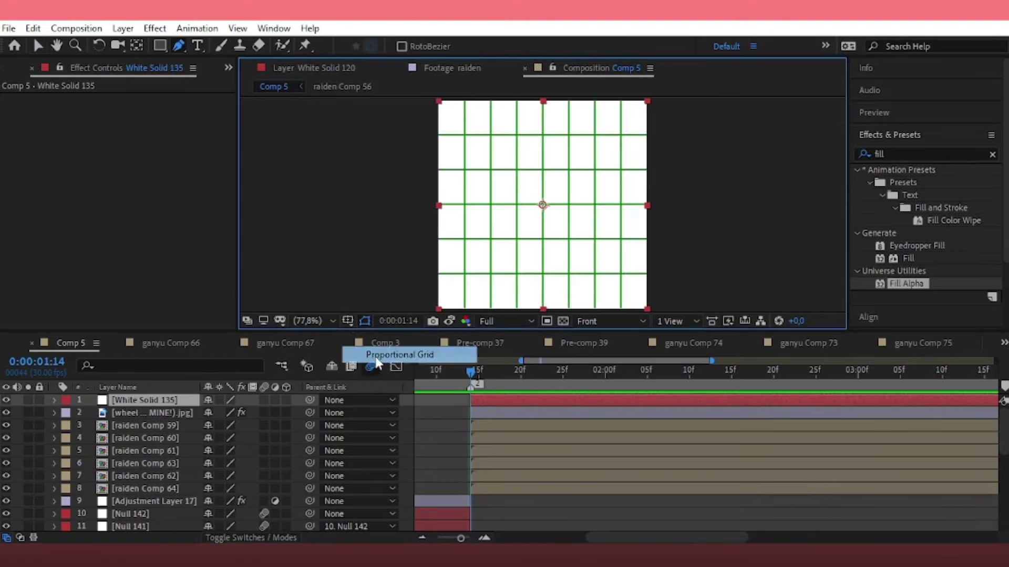
{"action": "left_click", "coordinate": [542, 309]}
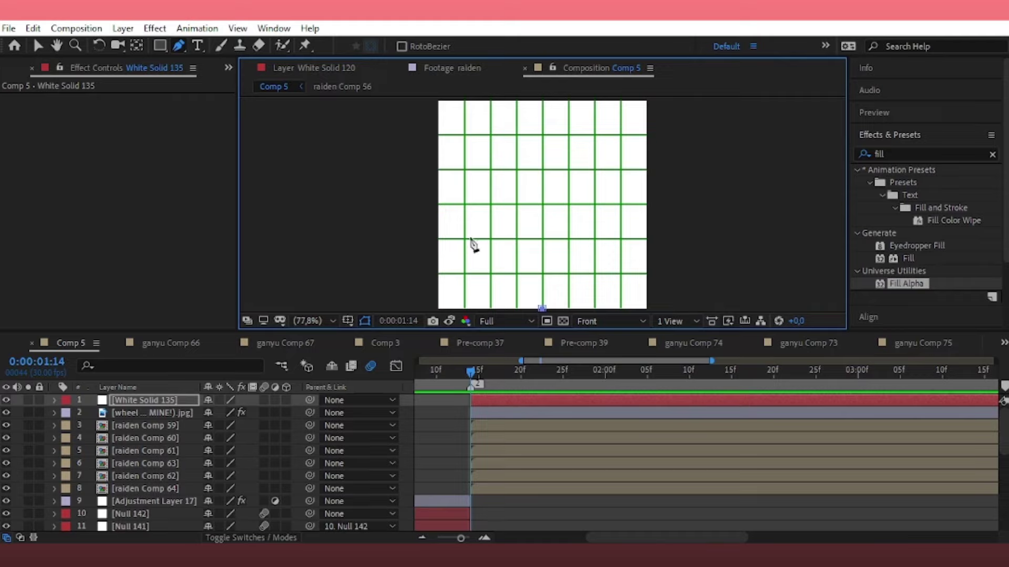
{"action": "left_click", "coordinate": [463, 238]}
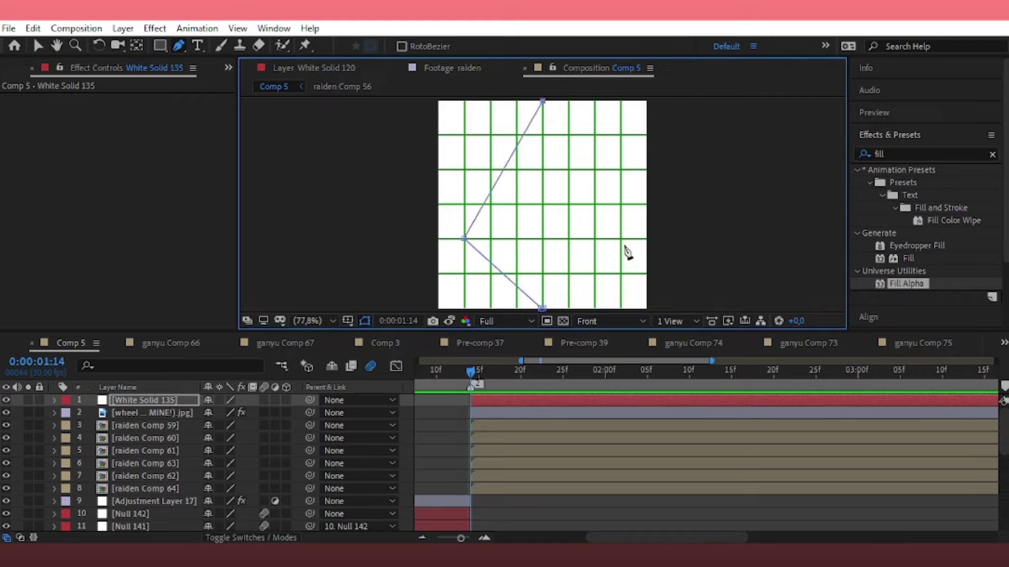
{"action": "left_click", "coordinate": [543, 309]}
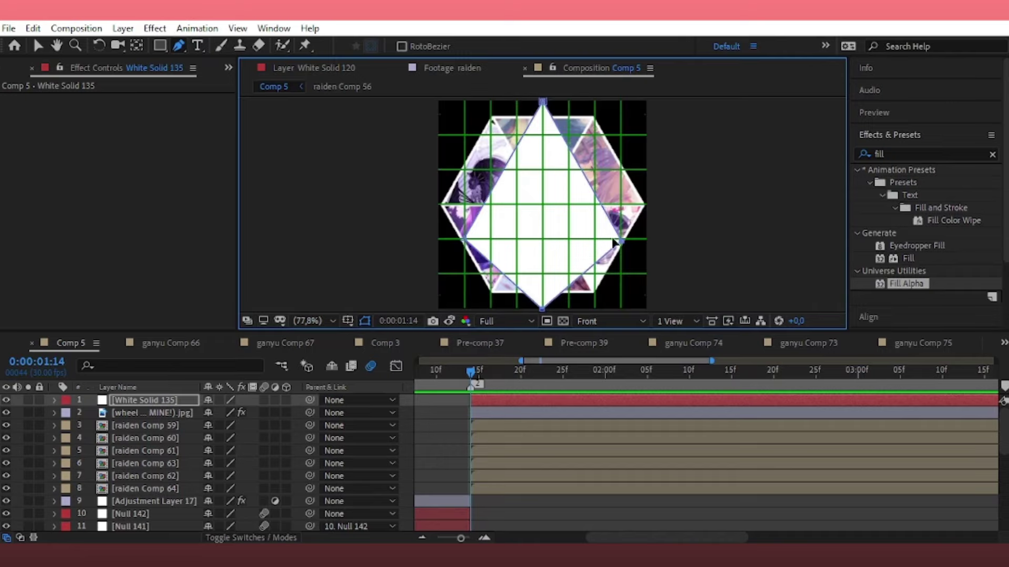
{"action": "left_click_drag", "start_coordinate": [613, 241], "coordinate": [595, 241]}
{"action": "left_click_drag", "start_coordinate": [464, 241], "coordinate": [489, 242]}
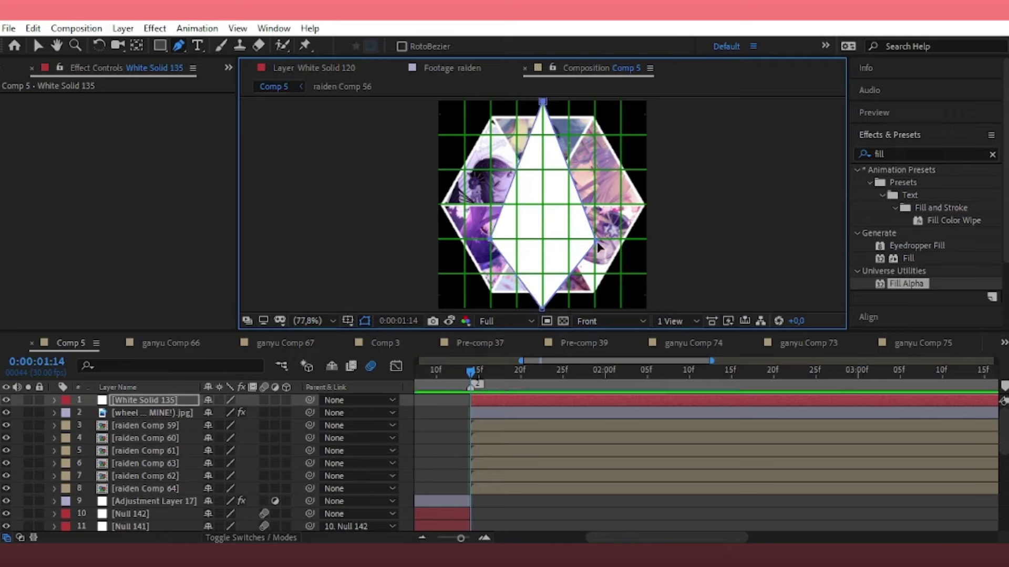
- Move the white solid's anchor point to the diamond's bottom point
{"action": "left_click", "coordinate": [40, 49]}
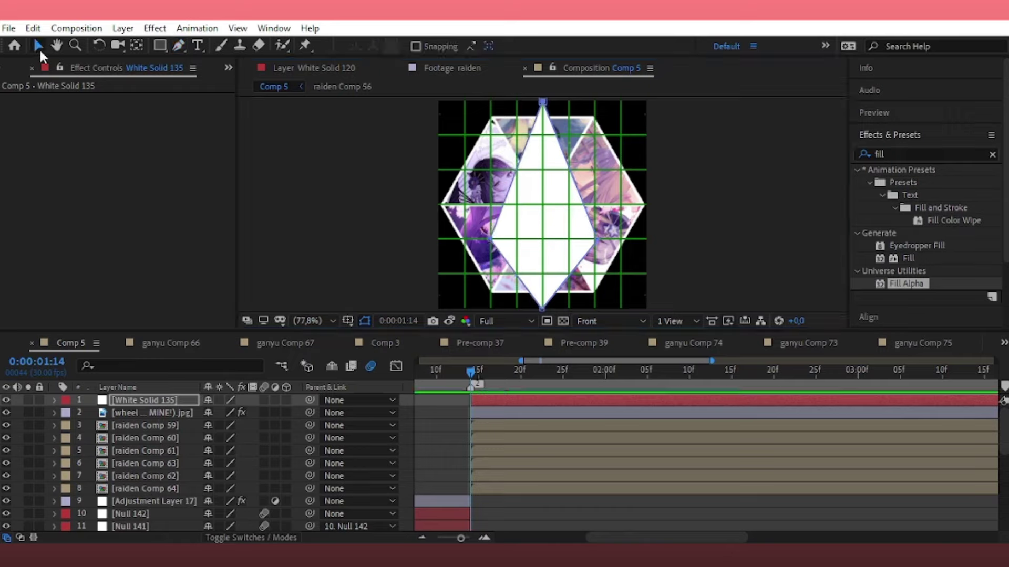
{"action": "left_click", "coordinate": [139, 47]}
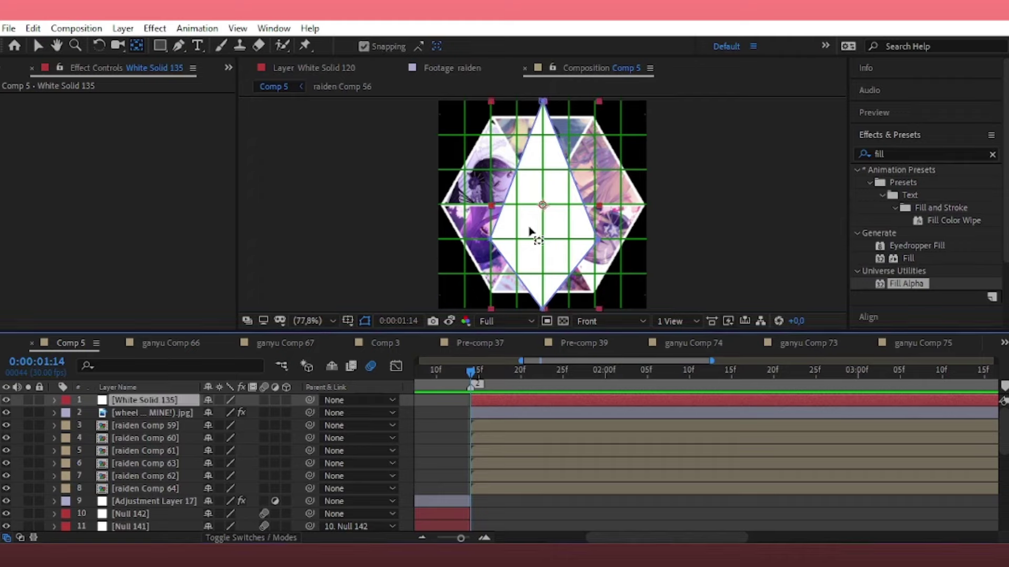
{"action": "left_click", "coordinate": [547, 220]}
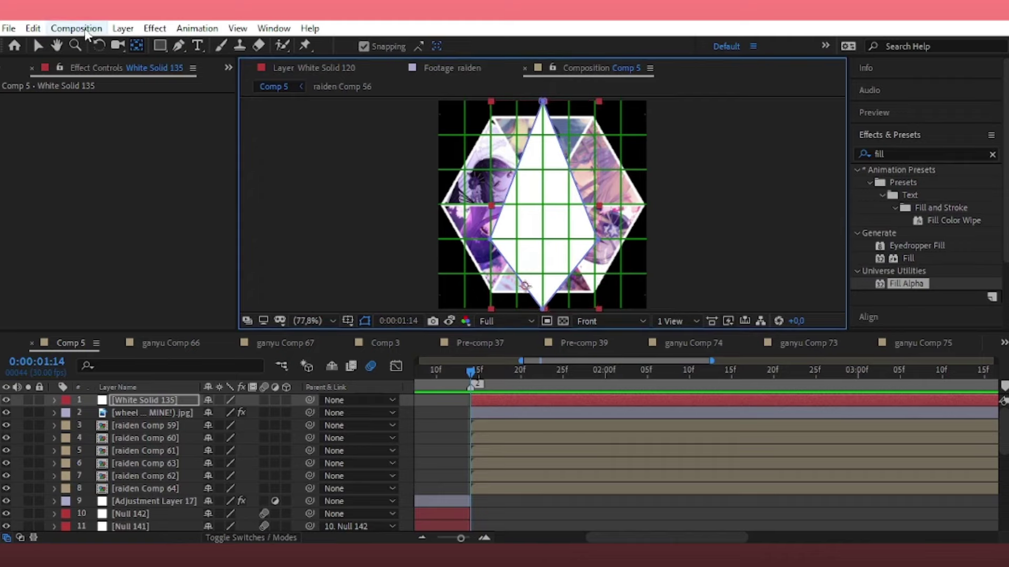
{"action": "left_click", "coordinate": [37, 46]}
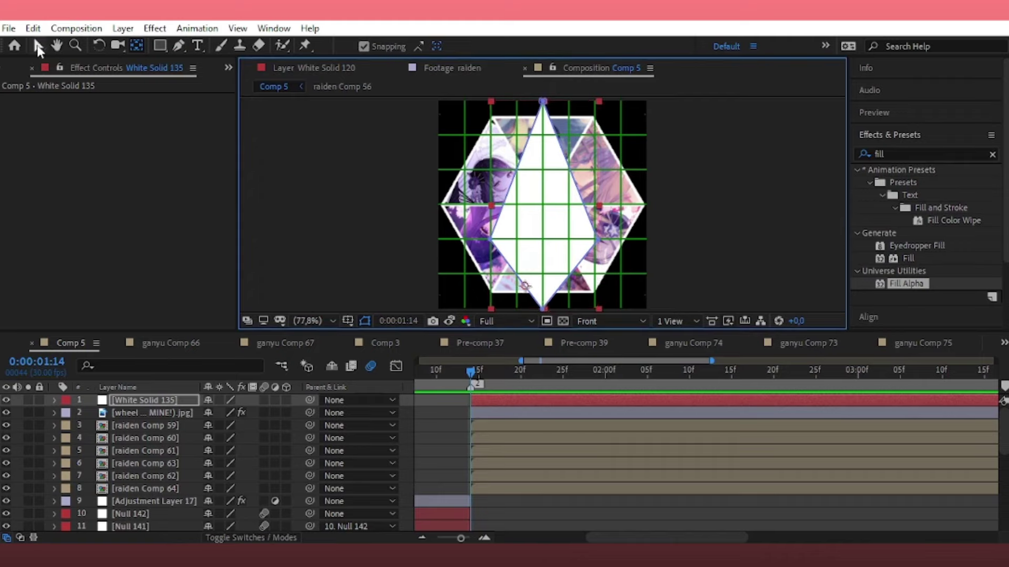
{"action": "left_click", "coordinate": [137, 48]}
{"action": "left_click", "coordinate": [545, 307]}
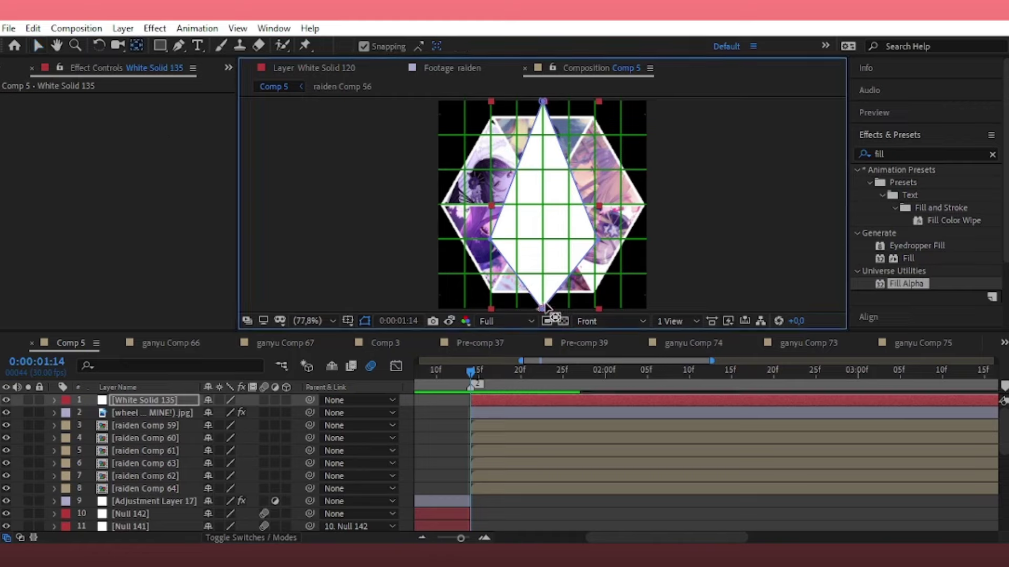
{"action": "left_click", "coordinate": [39, 46]}
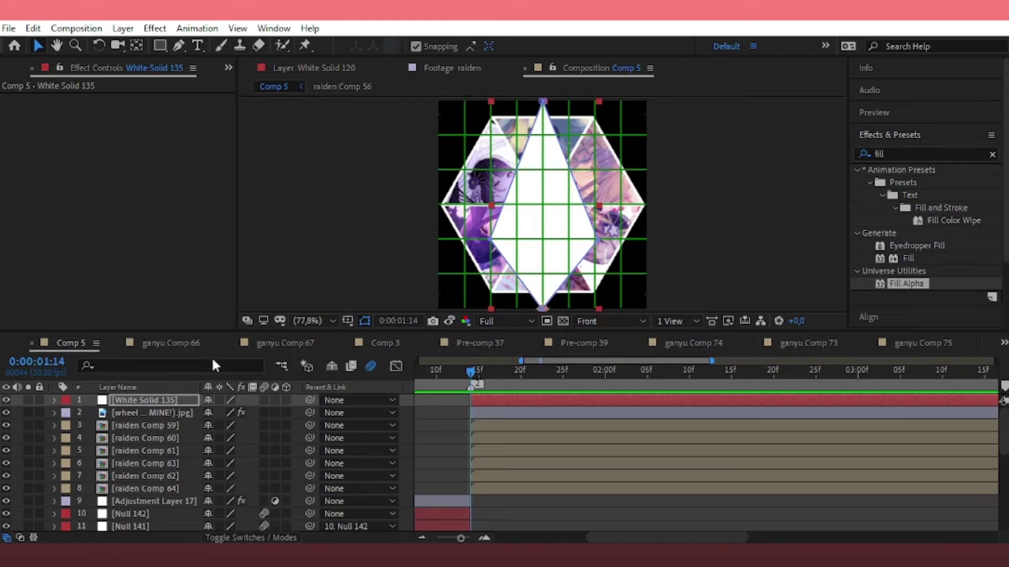
- Scale the white diamond down to 25% and adjust its shape over the wheel
{"action": "key", "text": "s"}
{"action": "left_click_drag", "start_coordinate": [244, 418], "coordinate": [231, 451]}
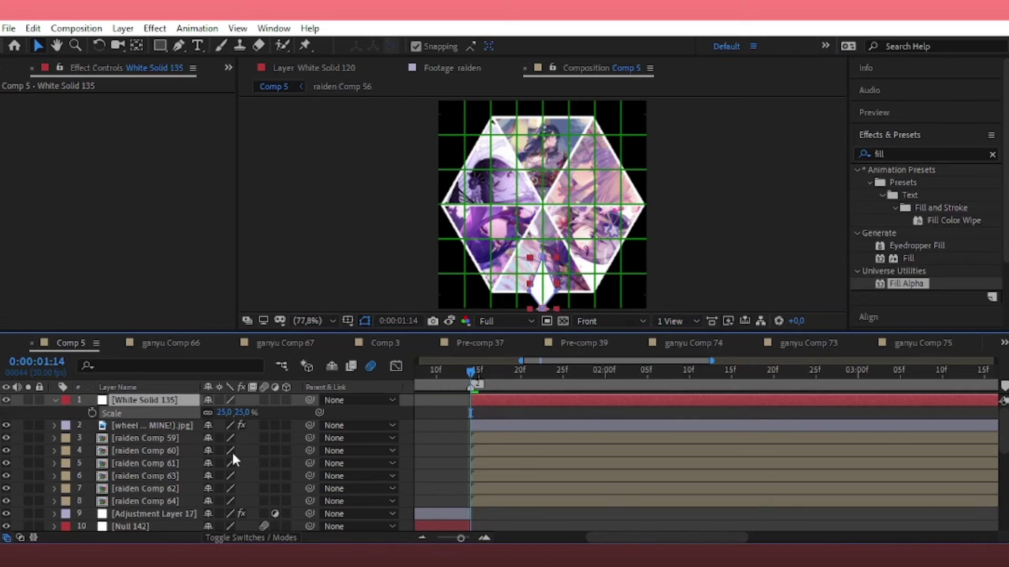
{"action": "left_click", "coordinate": [365, 321]}
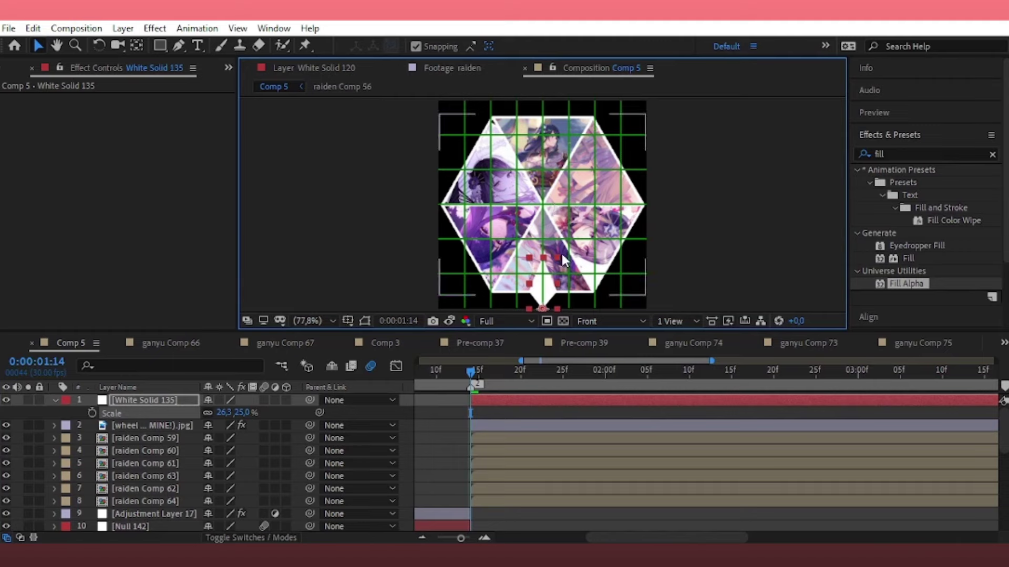
{"action": "left_click_drag", "start_coordinate": [557, 284], "coordinate": [548, 187]}
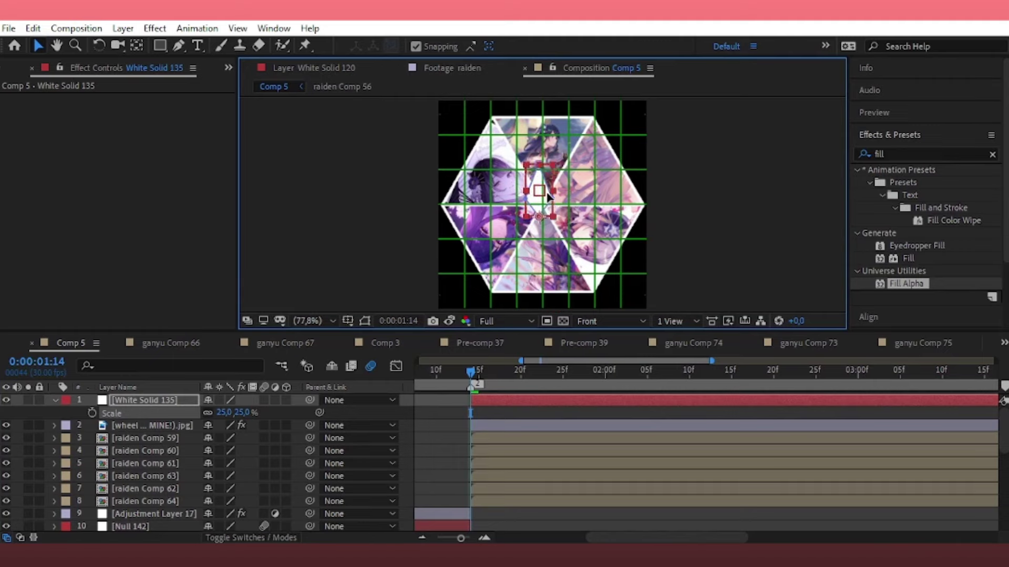
{"action": "scroll", "coordinate": [547, 186], "scroll_direction": "up", "scroll_amount": 3}
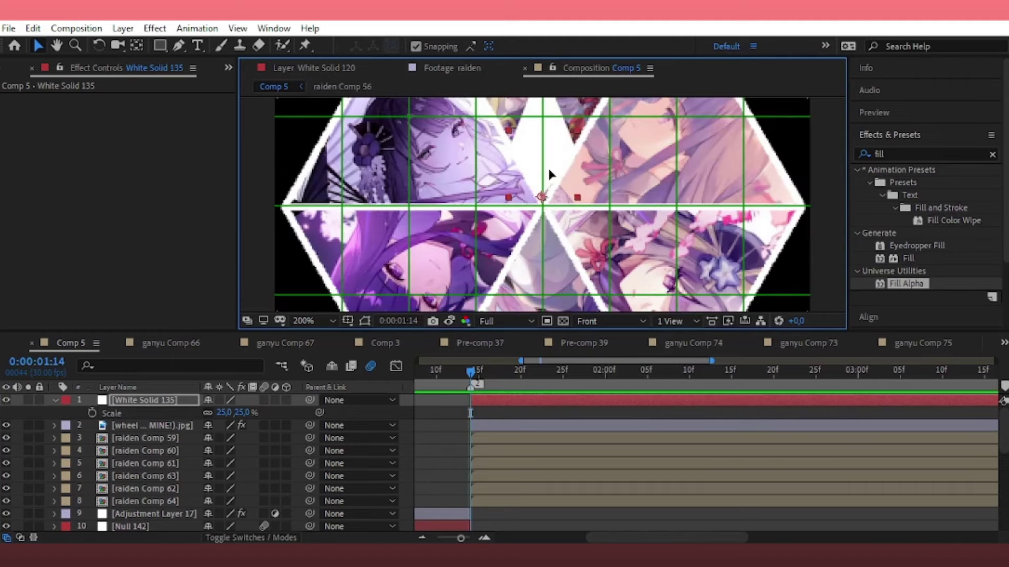
- Hide the grid, reduce the diamond to 13%, and set its first Rotation keyframe
{"action": "left_click", "coordinate": [347, 321]}
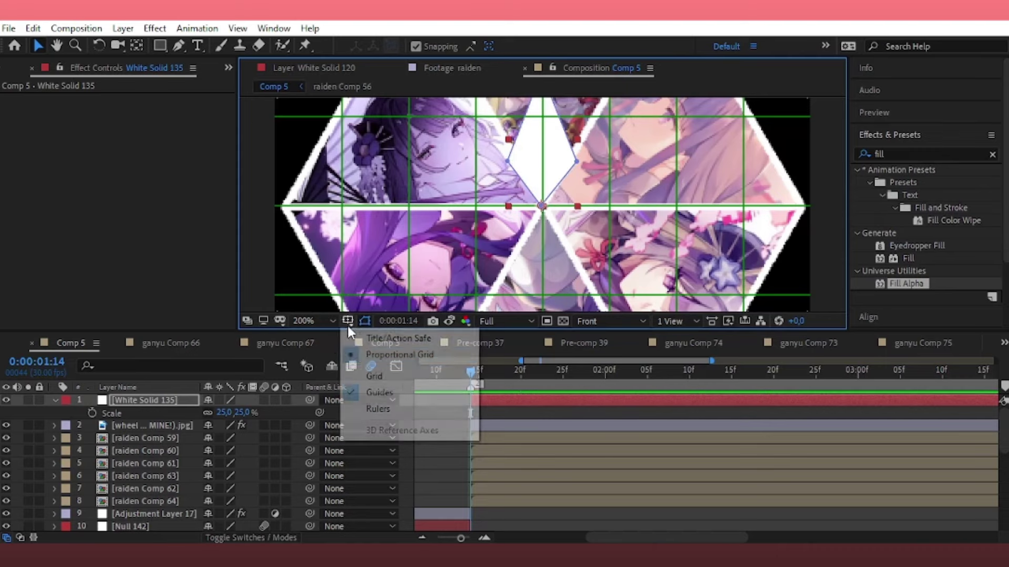
{"action": "left_click", "coordinate": [361, 354]}
{"action": "left_click", "coordinate": [308, 320]}
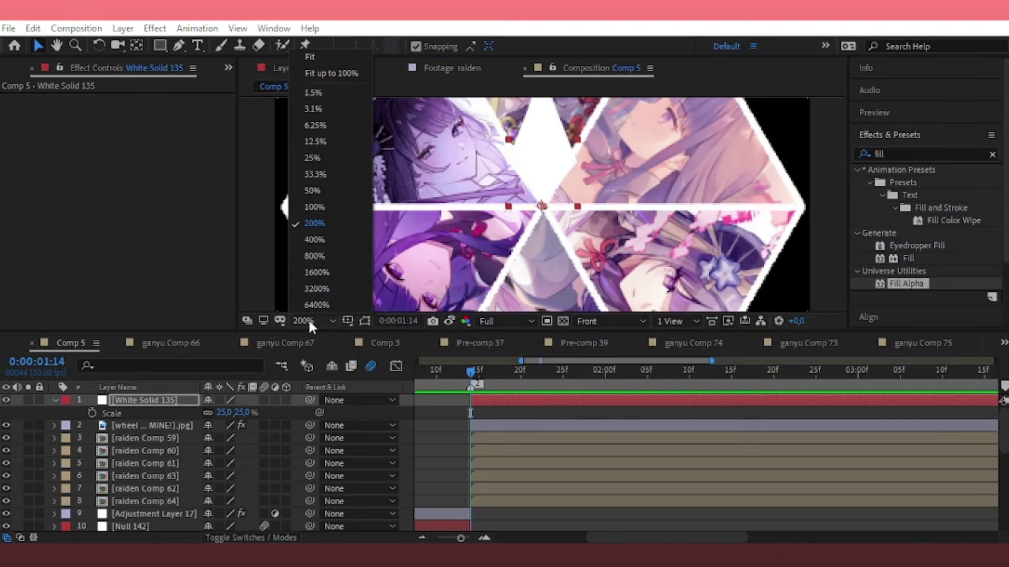
{"action": "left_click", "coordinate": [334, 75]}
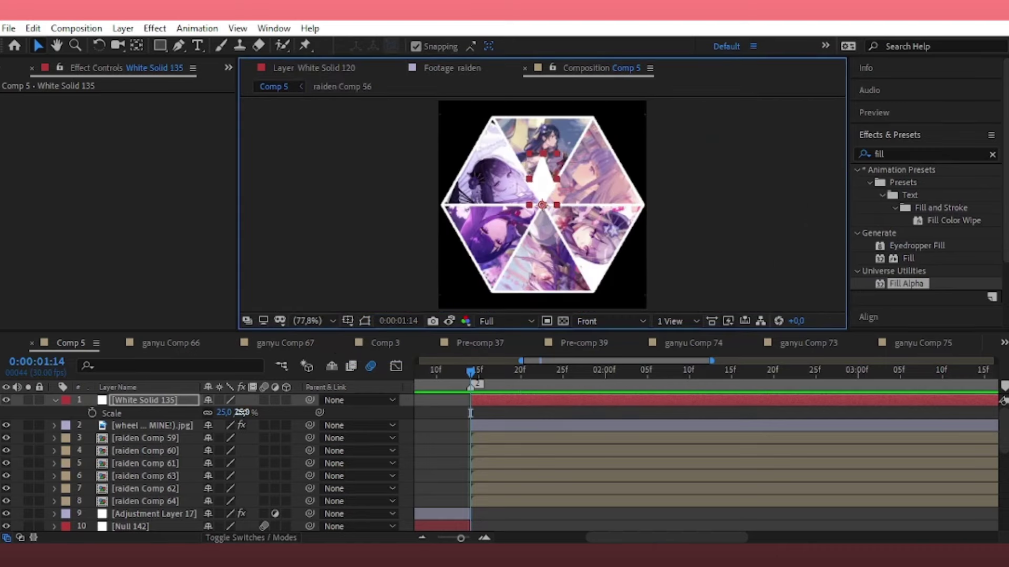
{"action": "left_click_drag", "start_coordinate": [242, 412], "coordinate": [239, 413]}
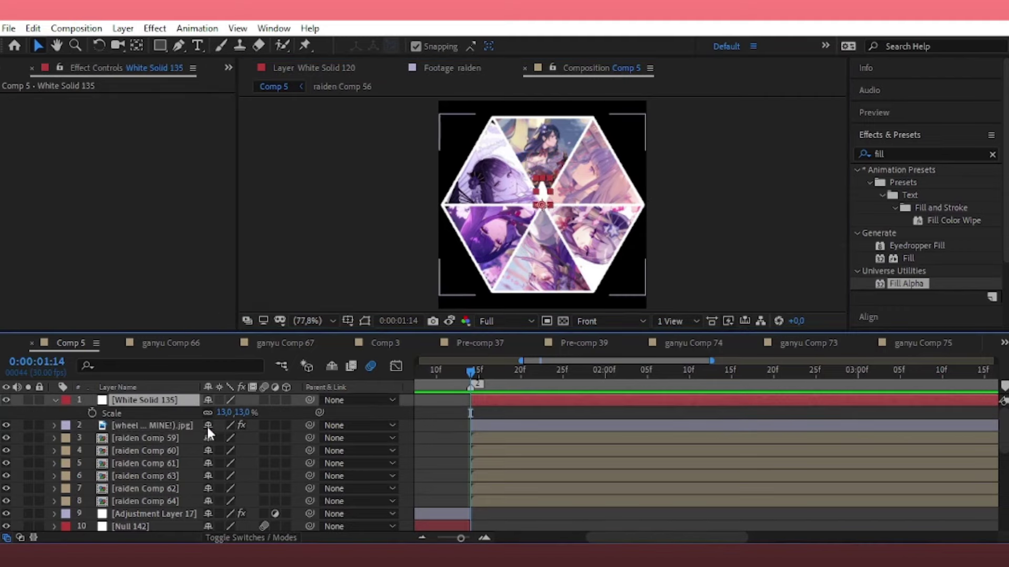
{"action": "key", "text": "r"}
{"action": "left_click", "coordinate": [92, 413]}
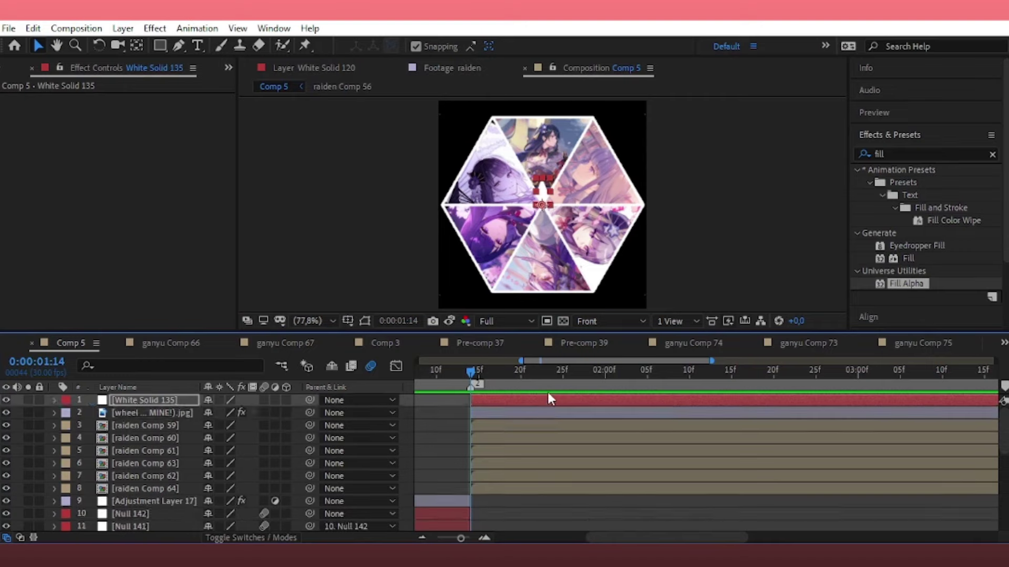
- Add a second Rotation keyframe near two seconds and set the starting rotation to 105°
{"action": "left_click_drag", "start_coordinate": [647, 401], "coordinate": [681, 403]}
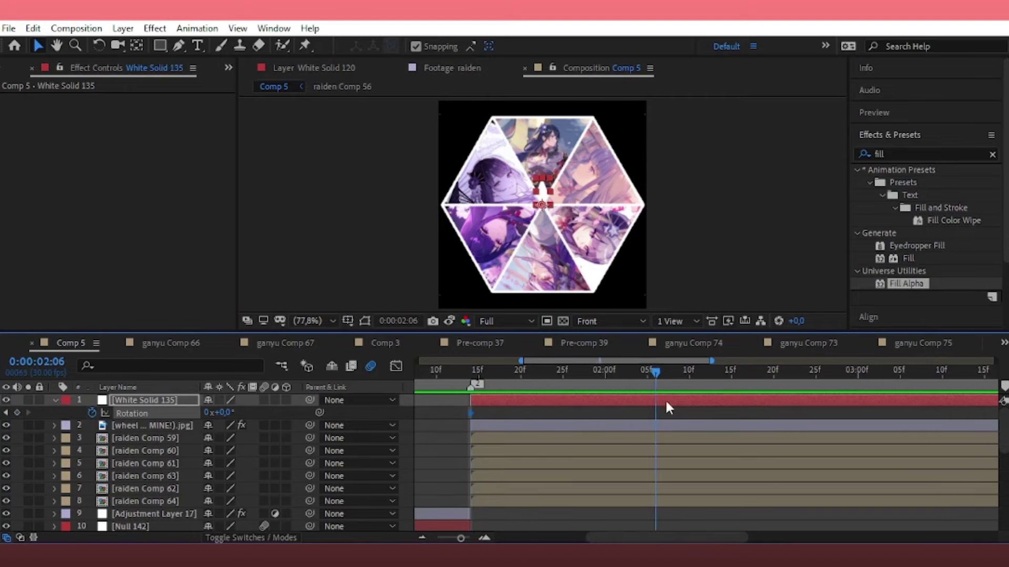
{"action": "left_click", "coordinate": [18, 412]}
{"action": "left_click", "coordinate": [471, 374]}
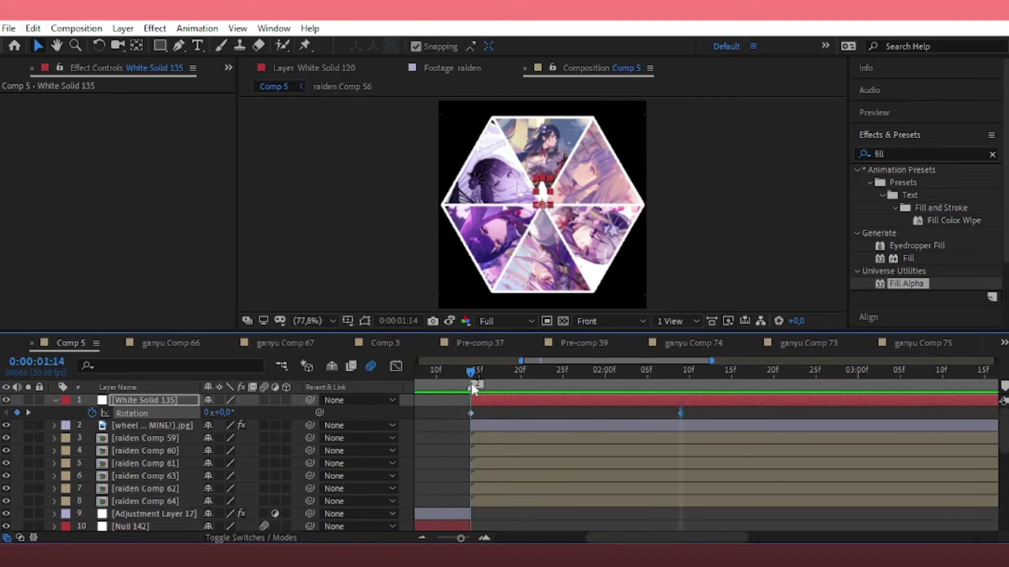
{"action": "left_click", "coordinate": [497, 408]}
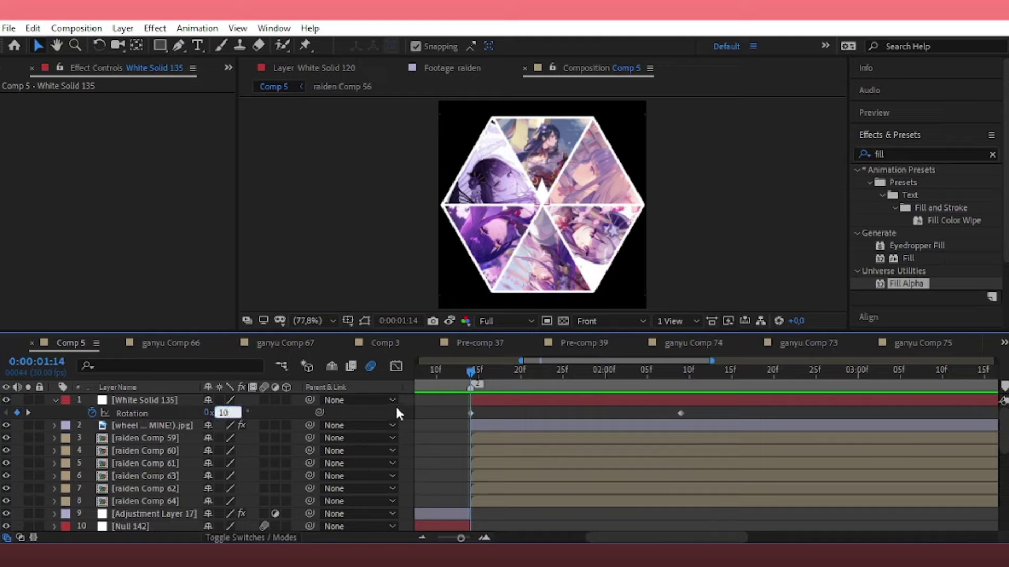
{"action": "left_click_drag", "start_coordinate": [698, 406], "coordinate": [431, 428]}
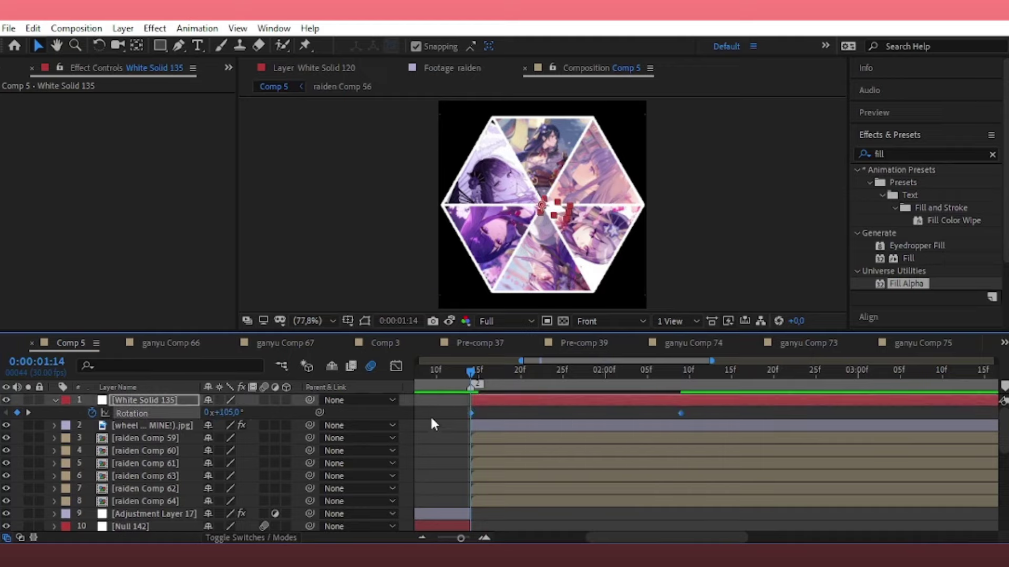
- Ease the spin into its final keyframe in the speed graph, then scrub back to 0:00:01:29
{"action": "left_click", "coordinate": [397, 366]}
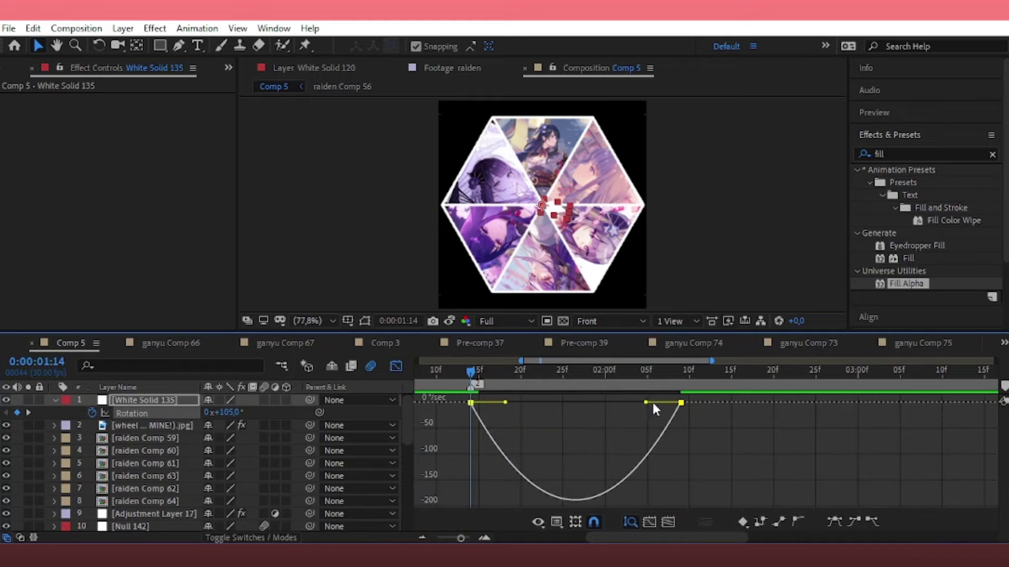
{"action": "mouse_move", "coordinate": [647, 403]}
{"action": "left_mouse_down"}
{"action": "mouse_move", "coordinate": [507, 407]}
{"action": "mouse_move", "coordinate": [534, 393]}
{"action": "left_mouse_up"}
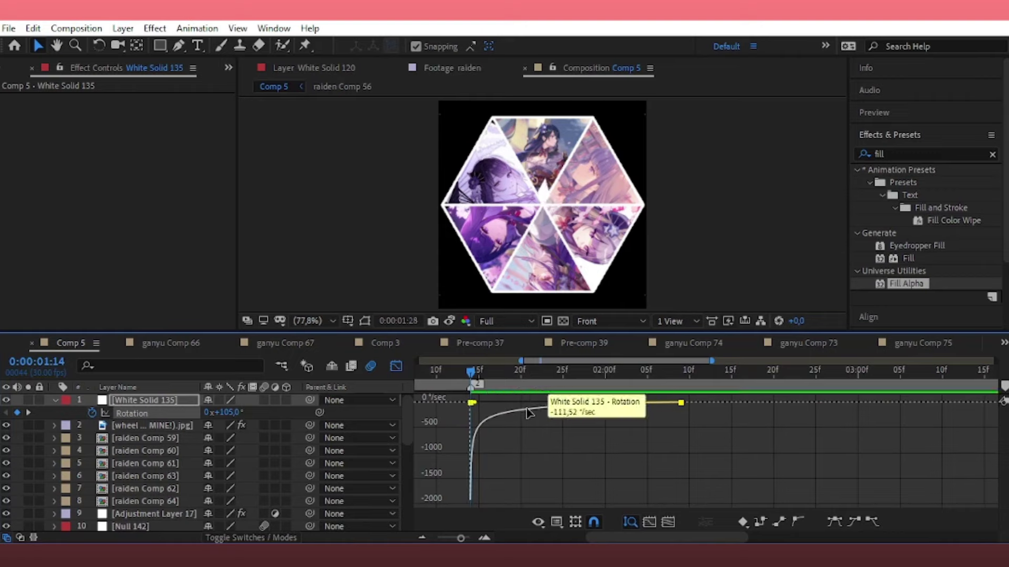
{"action": "left_click", "coordinate": [672, 370]}
{"action": "left_click", "coordinate": [396, 366]}
{"action": "left_click", "coordinate": [678, 373]}
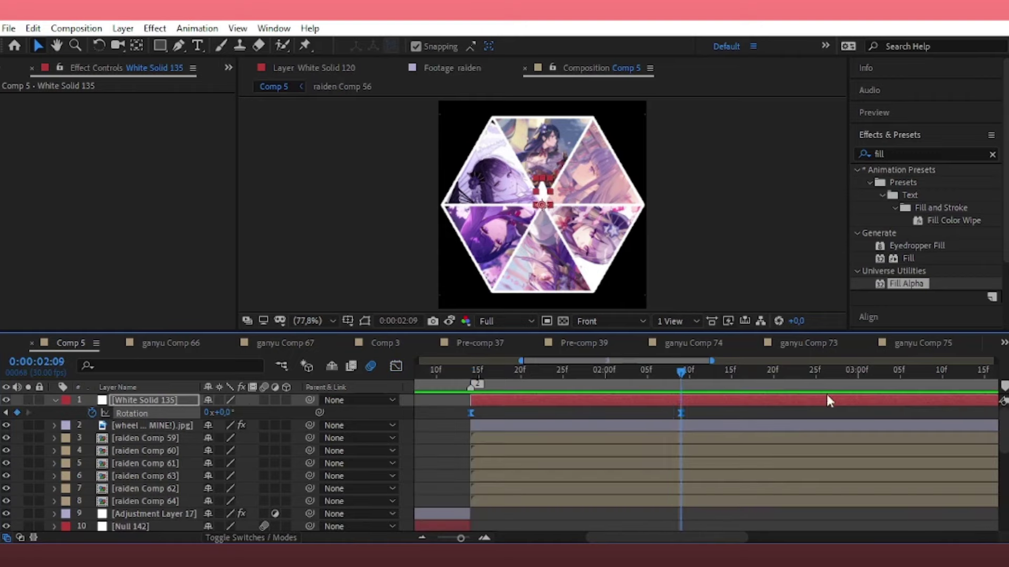
{"action": "left_click_drag", "start_coordinate": [675, 395], "coordinate": [594, 391]}
{"action": "left_click", "coordinate": [727, 210]}
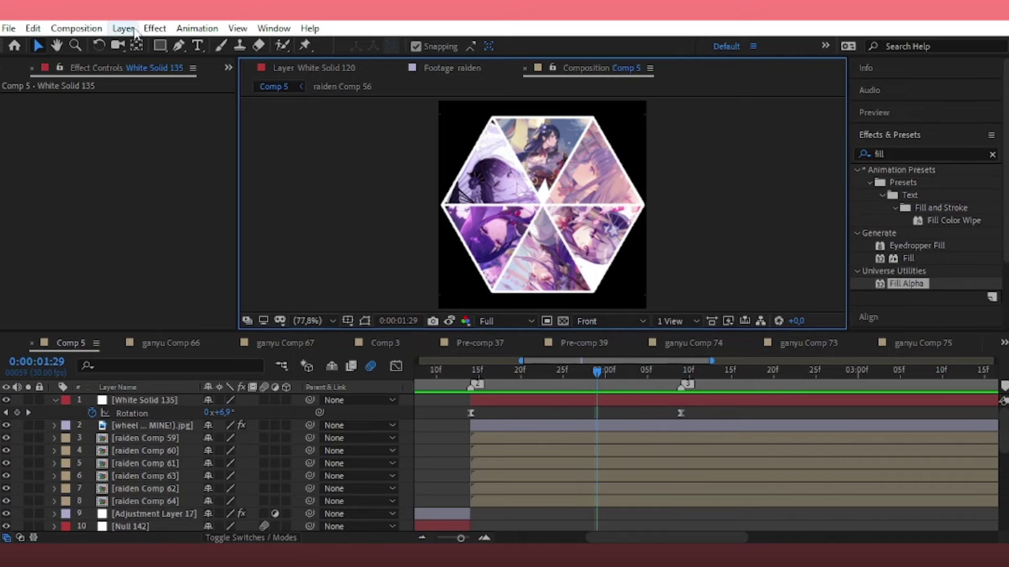
- Add Null 145 and parent White Solid 135 to it, undoing an accidental split
{"action": "left_click", "coordinate": [155, 28]}
{"action": "mouse_move", "coordinate": [142, 45]}
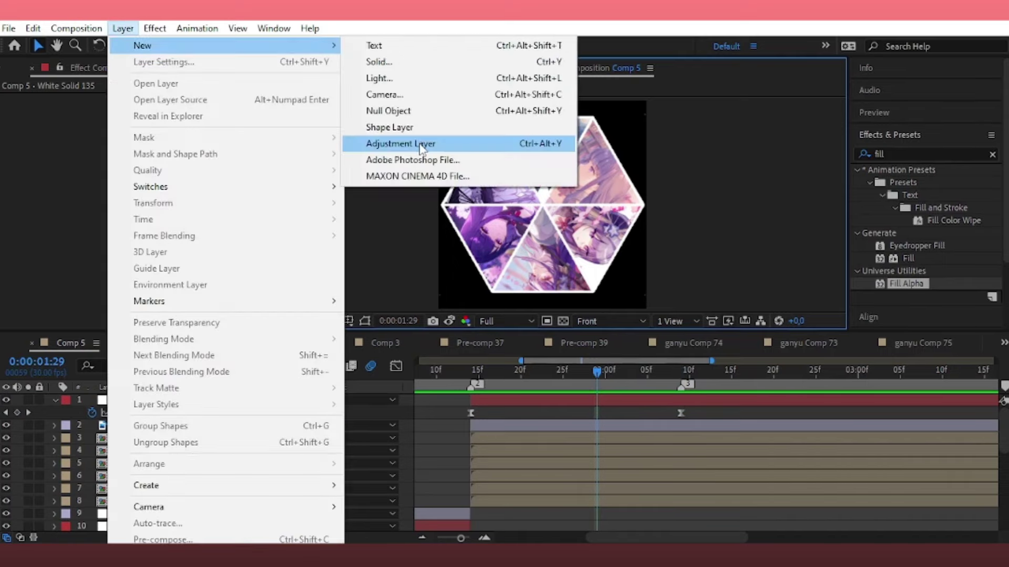
{"action": "left_click", "coordinate": [422, 112]}
{"action": "left_click_drag", "start_coordinate": [309, 413], "coordinate": [299, 399]}
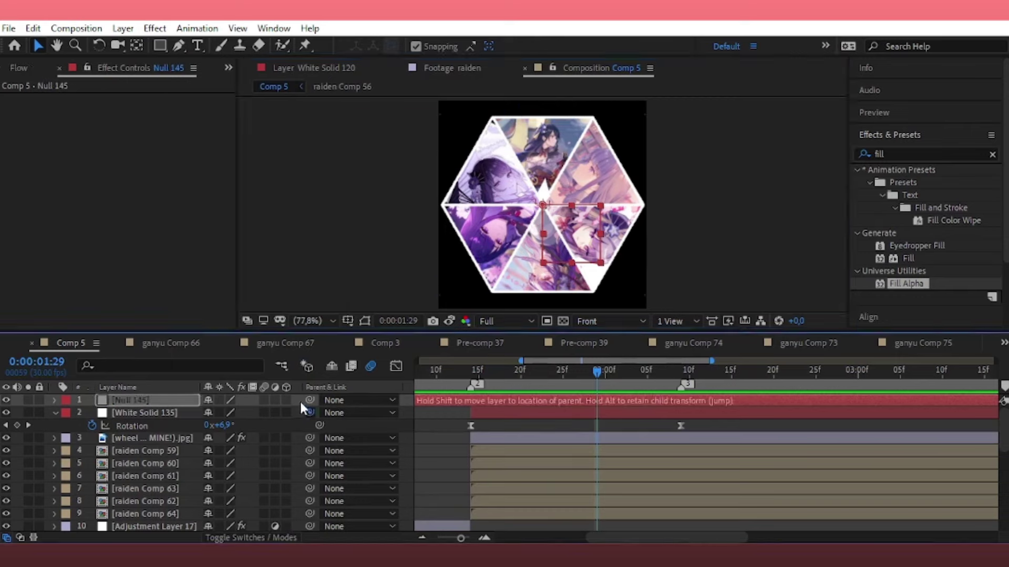
{"action": "mouse_move", "coordinate": [527, 376]}
{"action": "left_mouse_down"}
{"action": "mouse_move", "coordinate": [597, 402]}
{"action": "mouse_move", "coordinate": [472, 439]}
{"action": "left_mouse_up"}
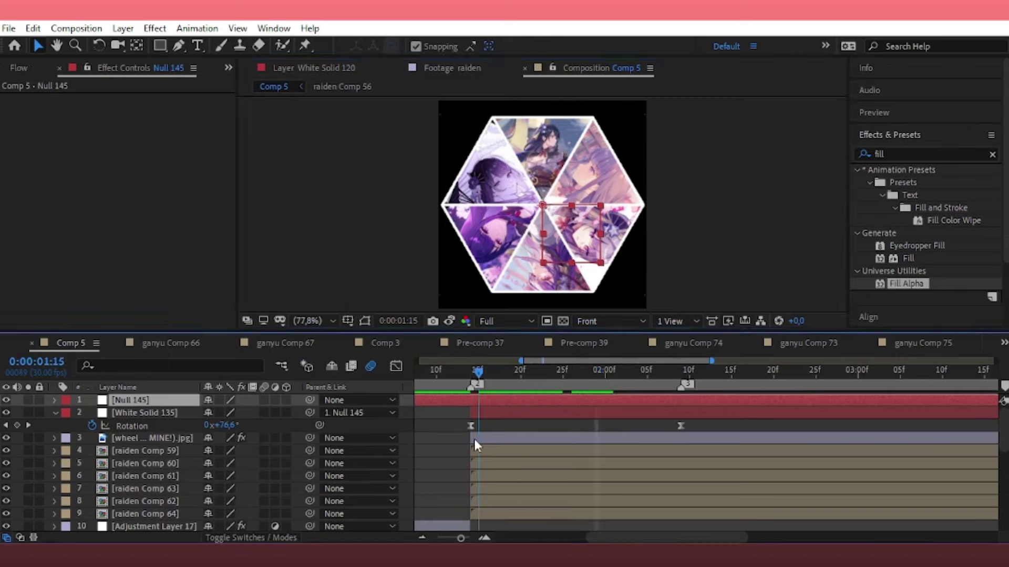
{"action": "key", "text": "ctrl+shift+d"}
{"action": "key", "text": "Delete"}
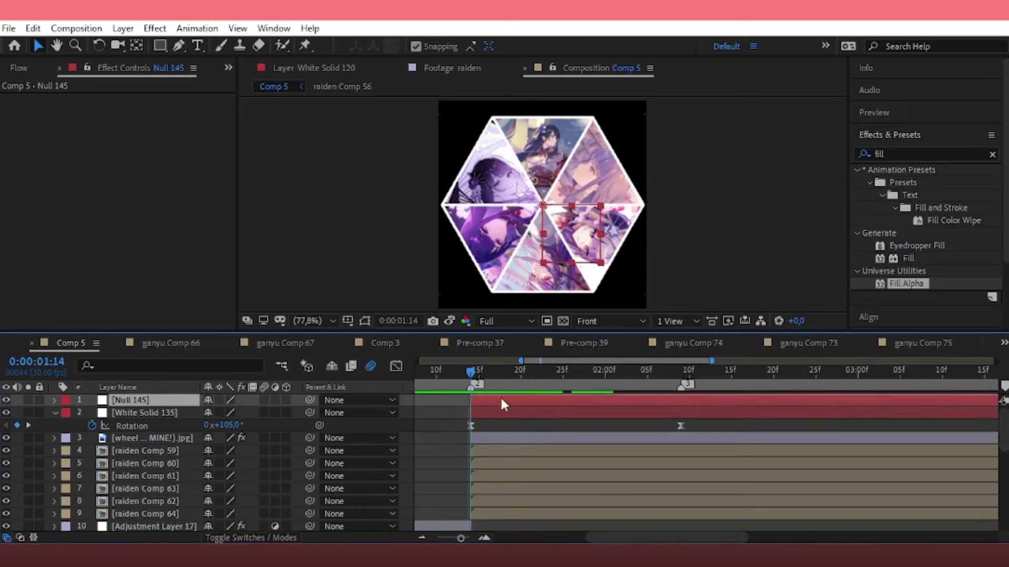
{"action": "left_click_drag", "start_coordinate": [500, 396], "coordinate": [597, 395]}
{"action": "left_click_drag", "start_coordinate": [310, 413], "coordinate": [152, 400]}
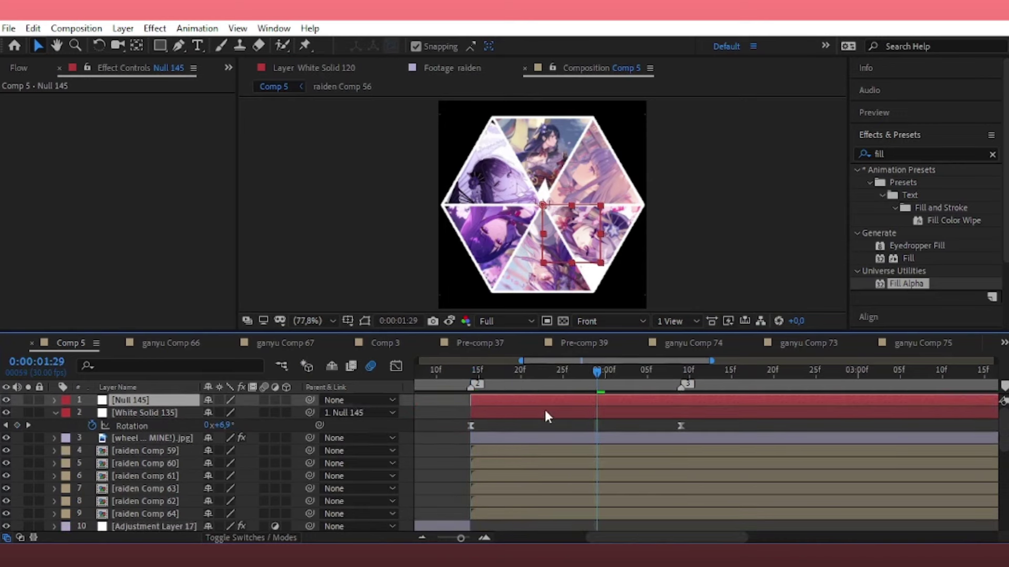
- Keyframe Null 145's Rotation from 0° at 1:26 to -180° at 2:21
{"action": "left_click_drag", "start_coordinate": [641, 374], "coordinate": [569, 438]}
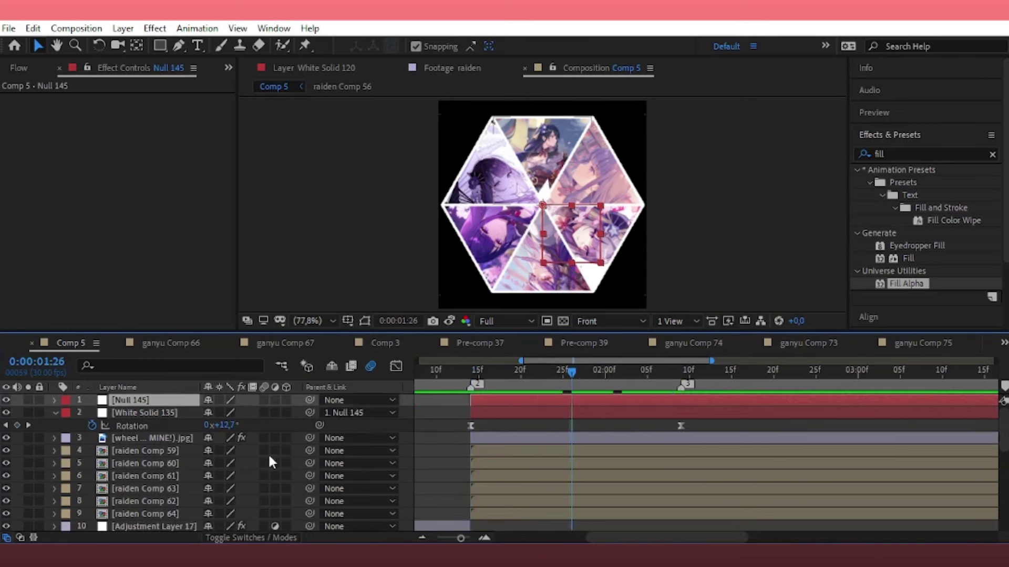
{"action": "key", "text": "r"}
{"action": "left_click", "coordinate": [92, 413]}
{"action": "left_click", "coordinate": [799, 371]}
{"action": "left_click_drag", "start_coordinate": [808, 394], "coordinate": [782, 409]}
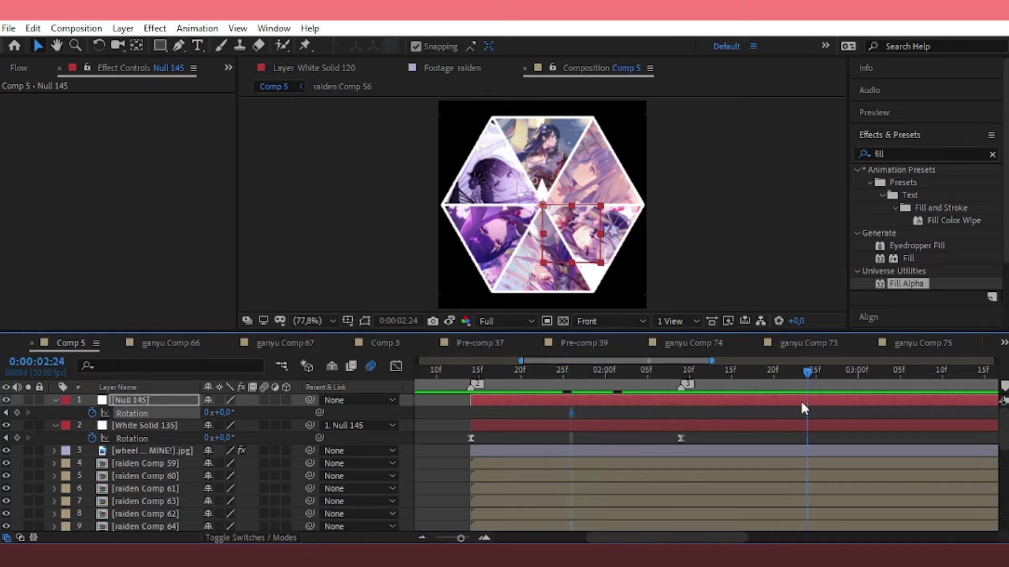
{"action": "left_click_drag", "start_coordinate": [223, 413], "coordinate": [615, 456]}
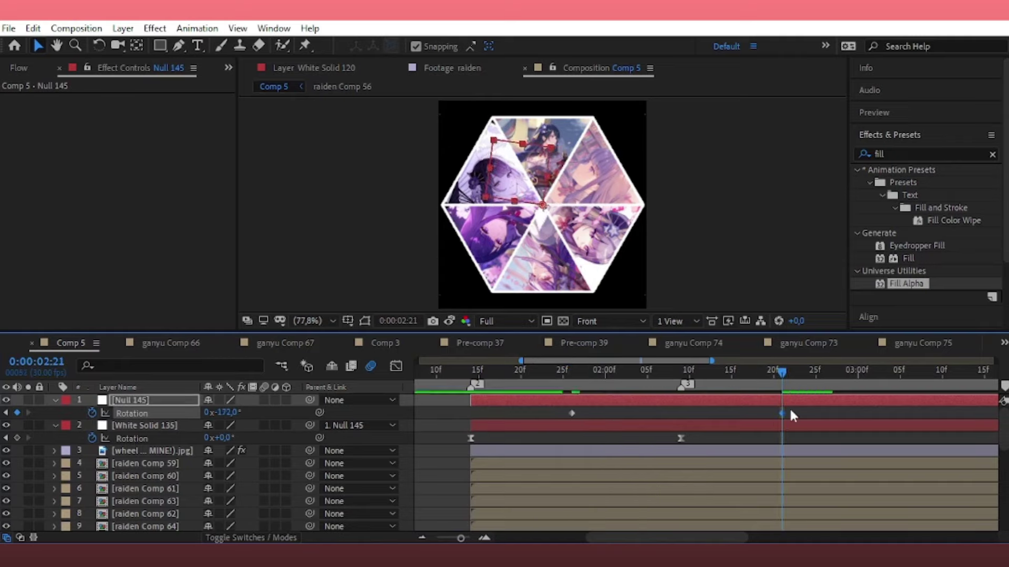
{"action": "left_click_drag", "start_coordinate": [791, 411], "coordinate": [556, 421]}
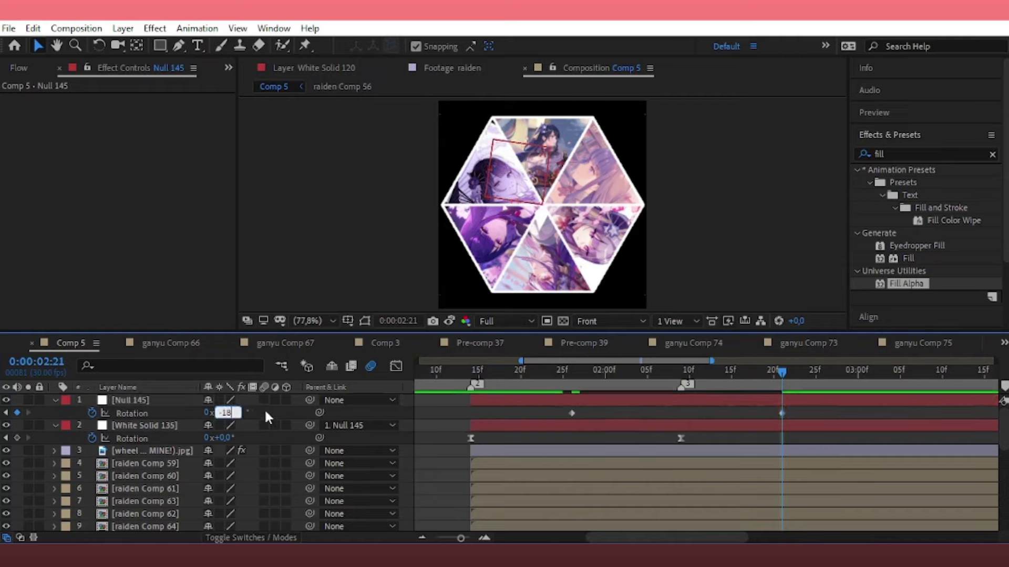
{"action": "type", "text": "0"}
{"action": "key", "text": "Return"}
- Easy Ease both rotation keyframes and lengthen their influence in the speed graph, then preview
{"action": "left_click_drag", "start_coordinate": [782, 419], "coordinate": [544, 407]}
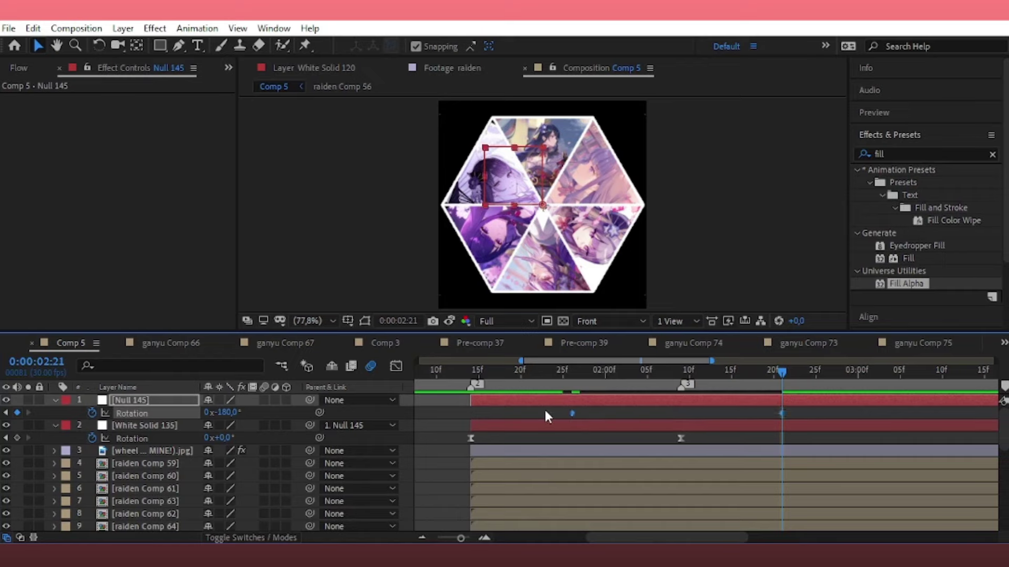
{"action": "key", "text": "F9"}
{"action": "left_click", "coordinate": [399, 367]}
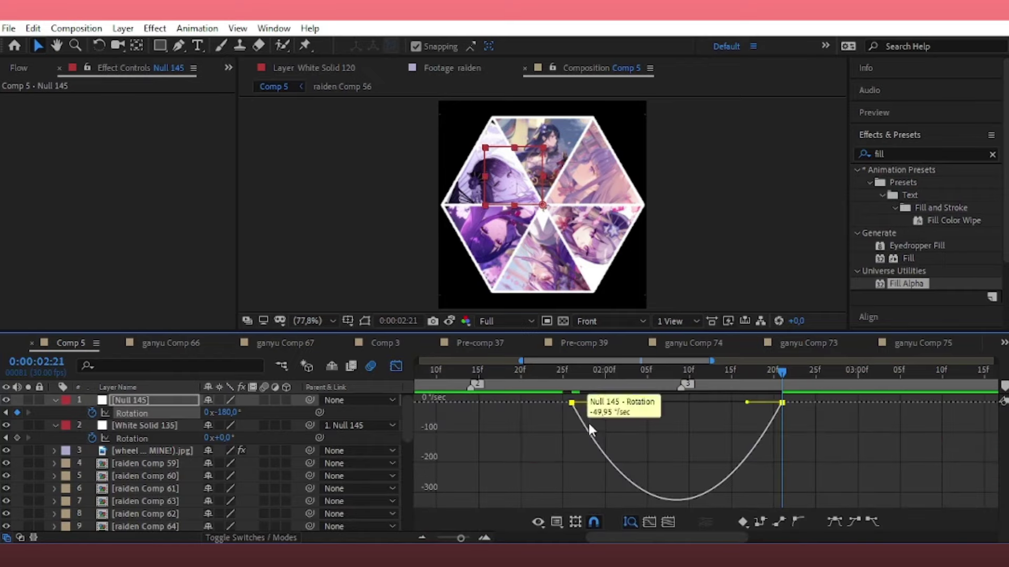
{"action": "left_click_drag", "start_coordinate": [588, 402], "coordinate": [651, 403]}
{"action": "left_click_drag", "start_coordinate": [747, 402], "coordinate": [663, 403]}
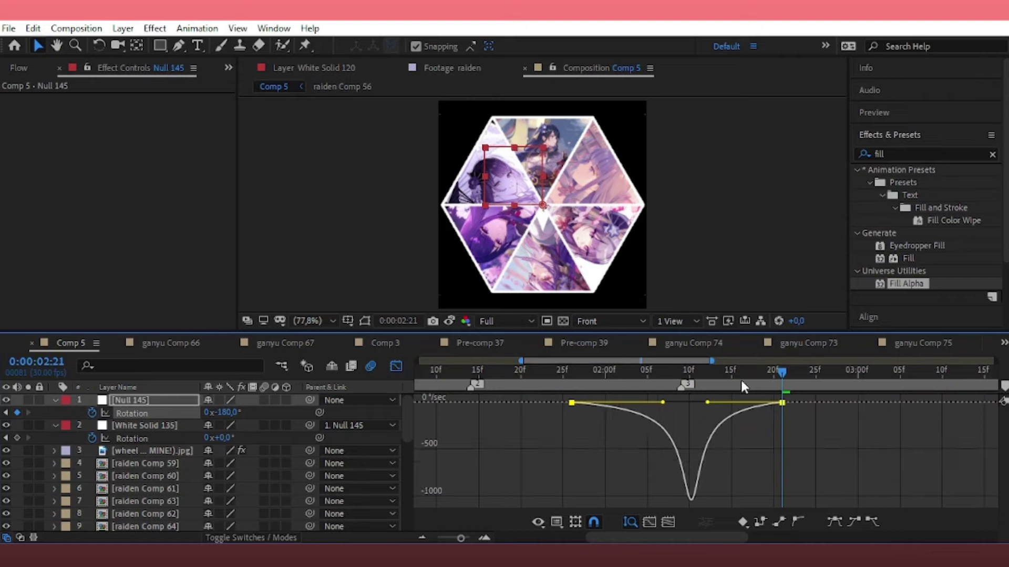
{"action": "key", "text": "space"}
{"action": "key", "text": "space"}
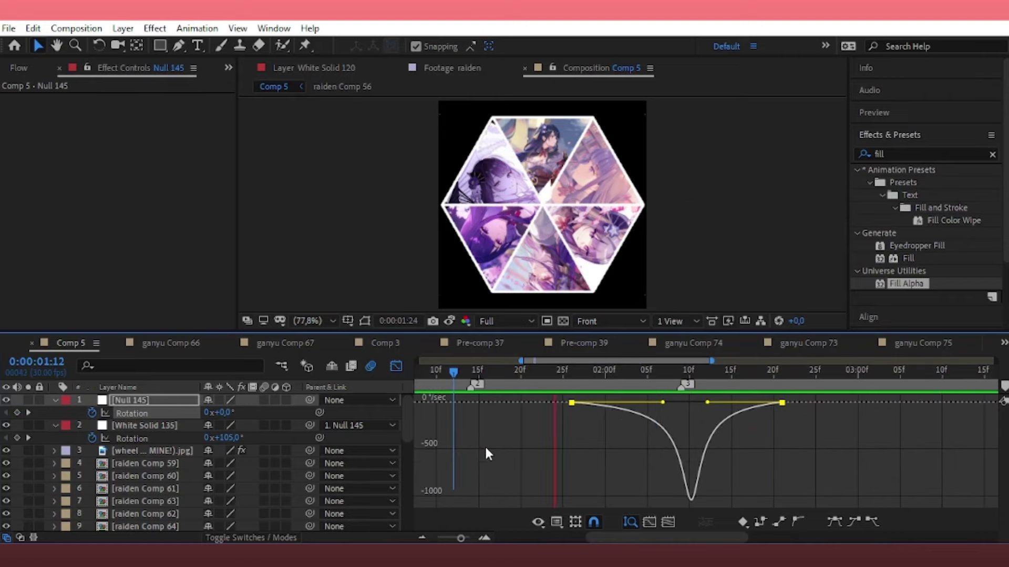
{"action": "left_click", "coordinate": [396, 366]}
- Duplicate White Solid 135 at 2:15
{"action": "left_click", "coordinate": [731, 372]}
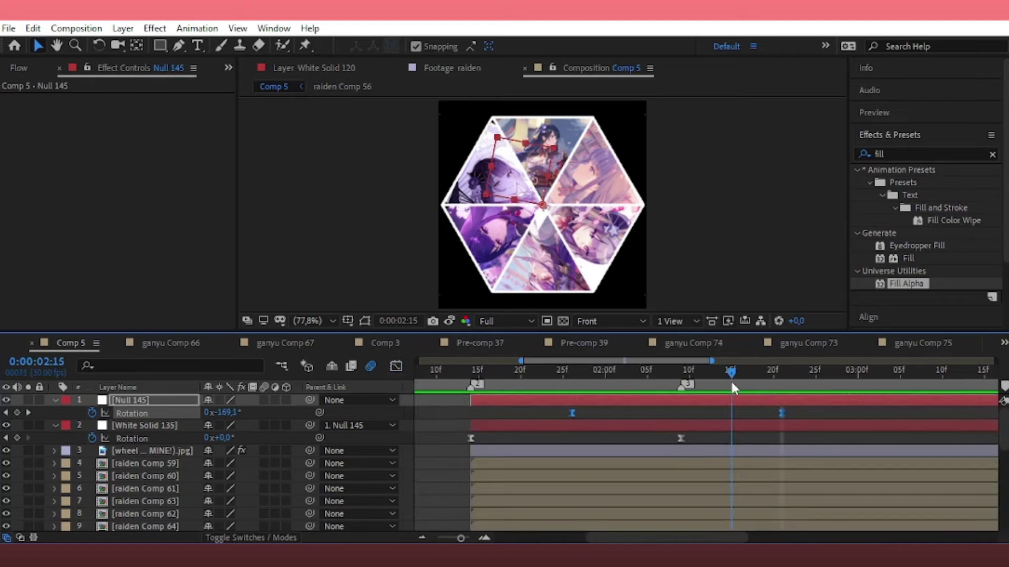
{"action": "left_click", "coordinate": [714, 423]}
{"action": "key", "text": "ctrl+d"}
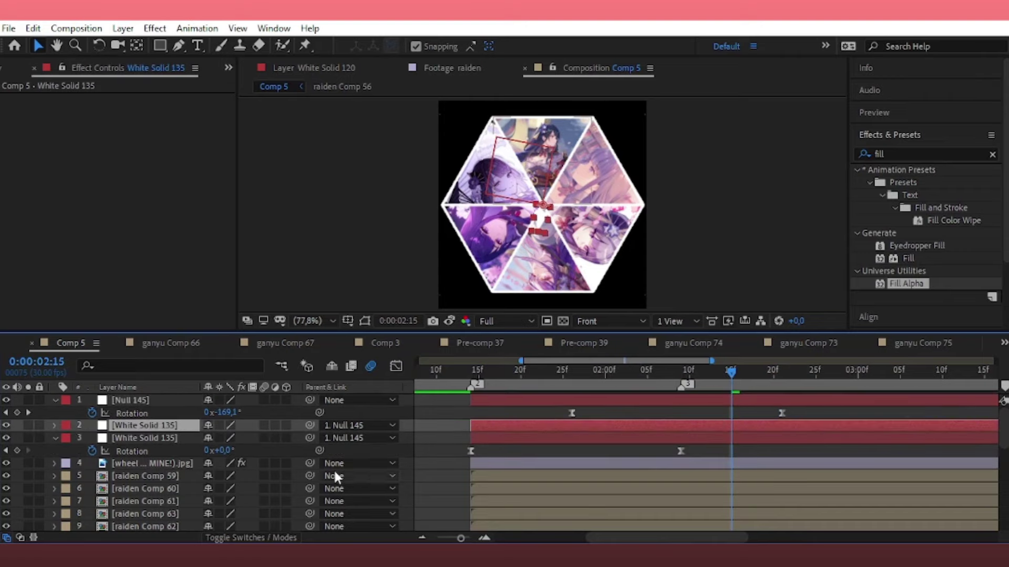
- Scale the duplicate White Solid 135 down to 10%
{"action": "key", "text": "s"}
{"action": "left_click", "coordinate": [239, 438]}
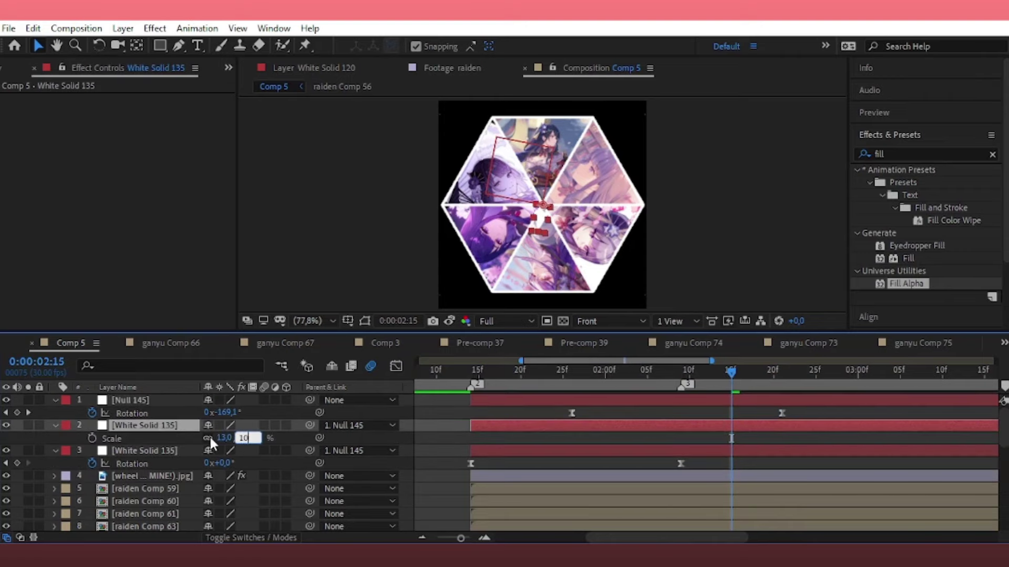
{"action": "key", "text": "Return"}
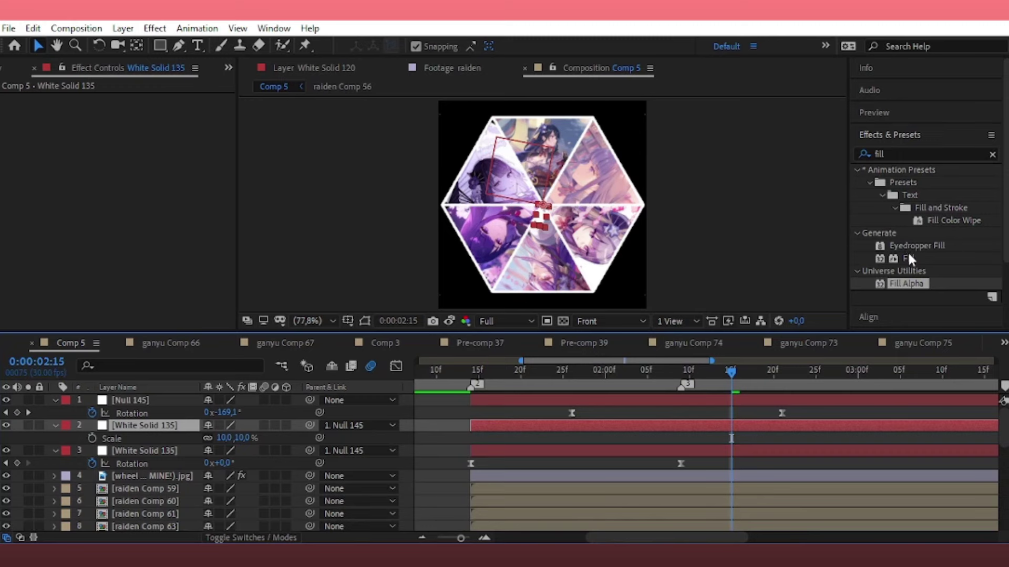
- Apply a Fill effect with a blue-violet colour to the small duplicate
{"action": "left_click_drag", "start_coordinate": [908, 258], "coordinate": [117, 174]}
{"action": "left_click", "coordinate": [136, 138]}
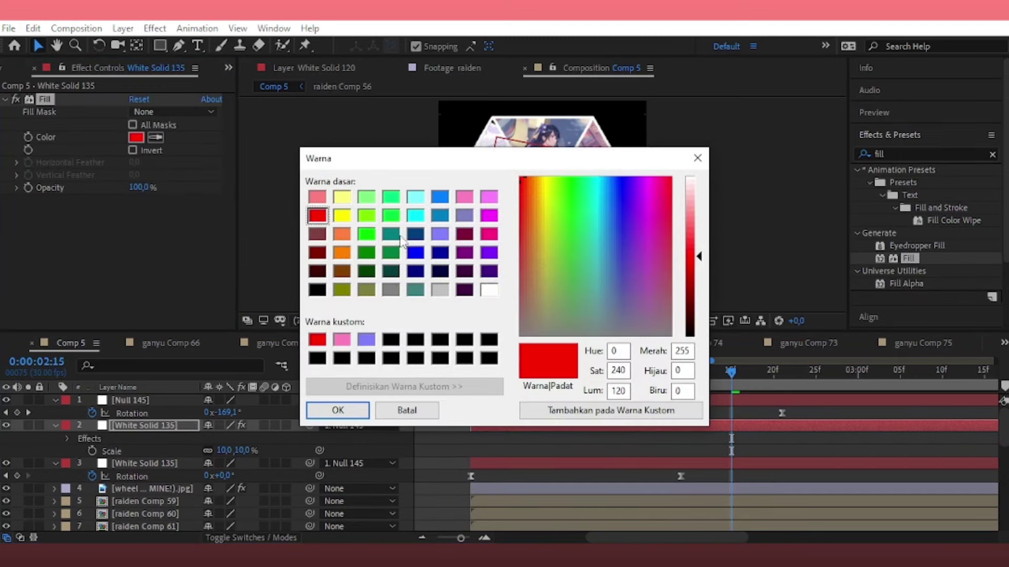
{"action": "left_click", "coordinate": [441, 235]}
{"action": "left_click", "coordinate": [347, 410]}
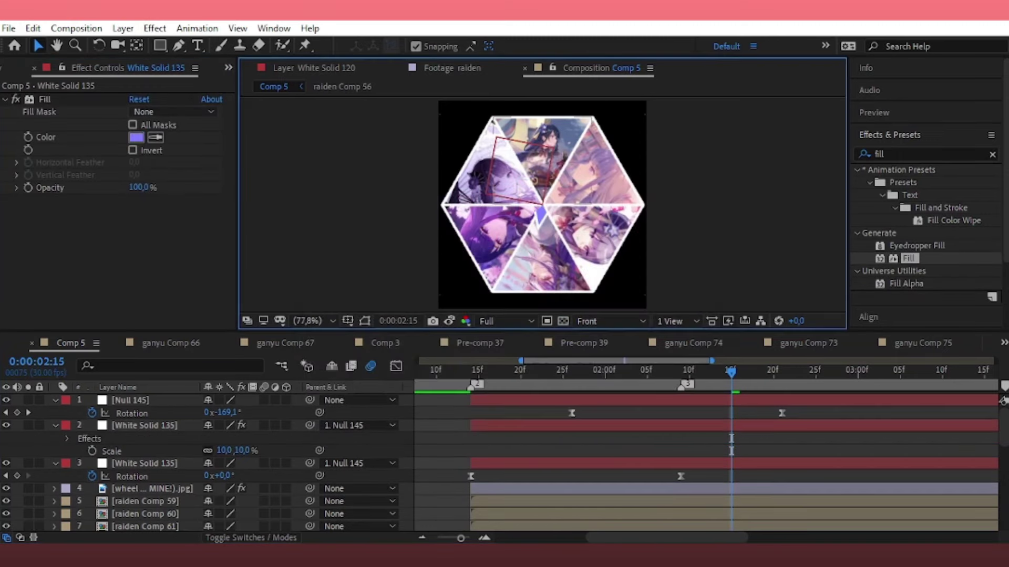
{"action": "left_click", "coordinate": [55, 427]}
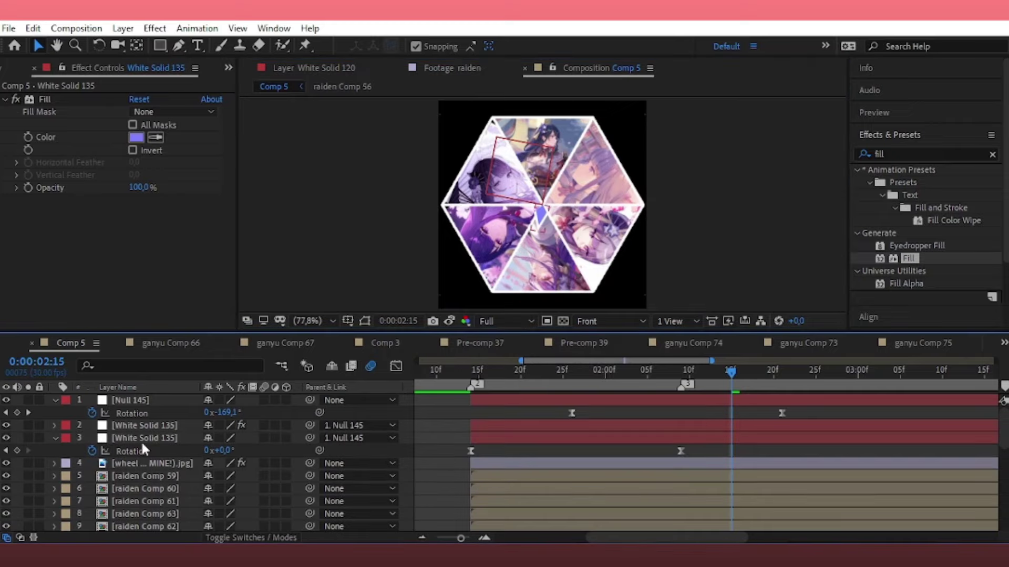
{"action": "left_click", "coordinate": [888, 154]}
- Apply Drop Shadow to White Solid 135 with distance 21 and 25% opacity
{"action": "type", "text": "dr"}
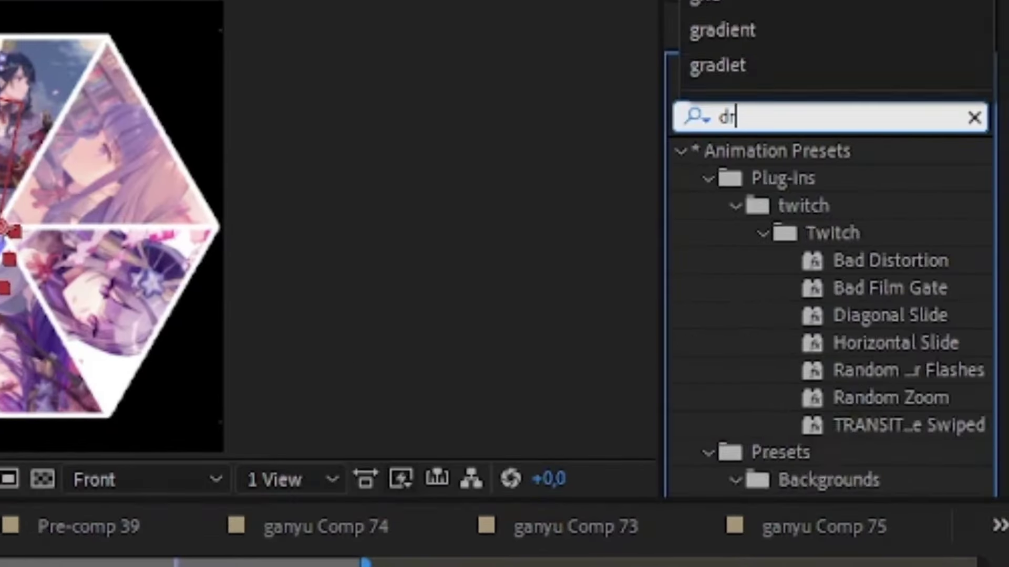
{"action": "type", "text": "op"}
{"action": "double_click", "coordinate": [825, 420]}
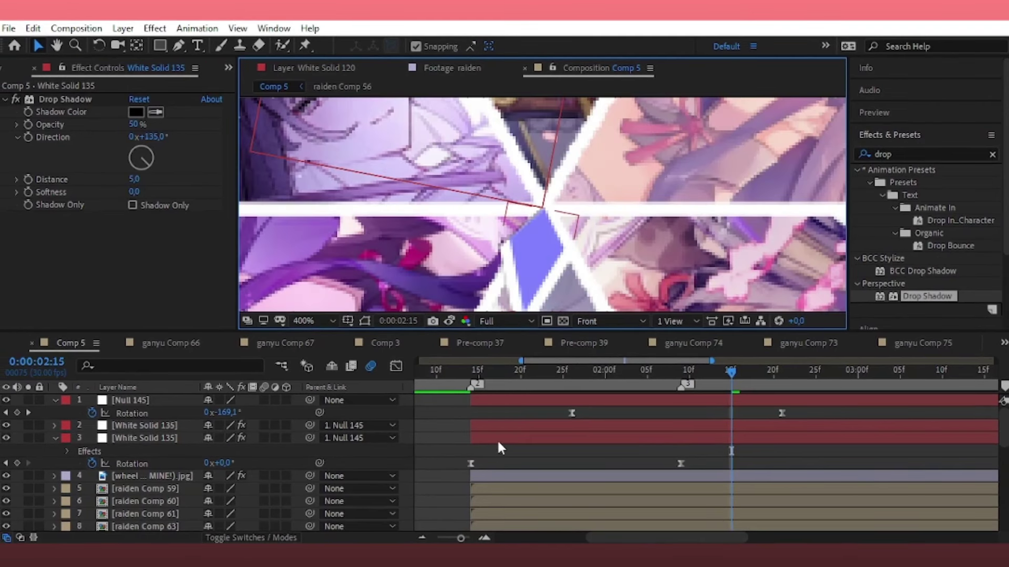
{"action": "left_click", "coordinate": [497, 439]}
{"action": "left_click_drag", "start_coordinate": [133, 178], "coordinate": [151, 188]}
{"action": "type", "text": "25"}
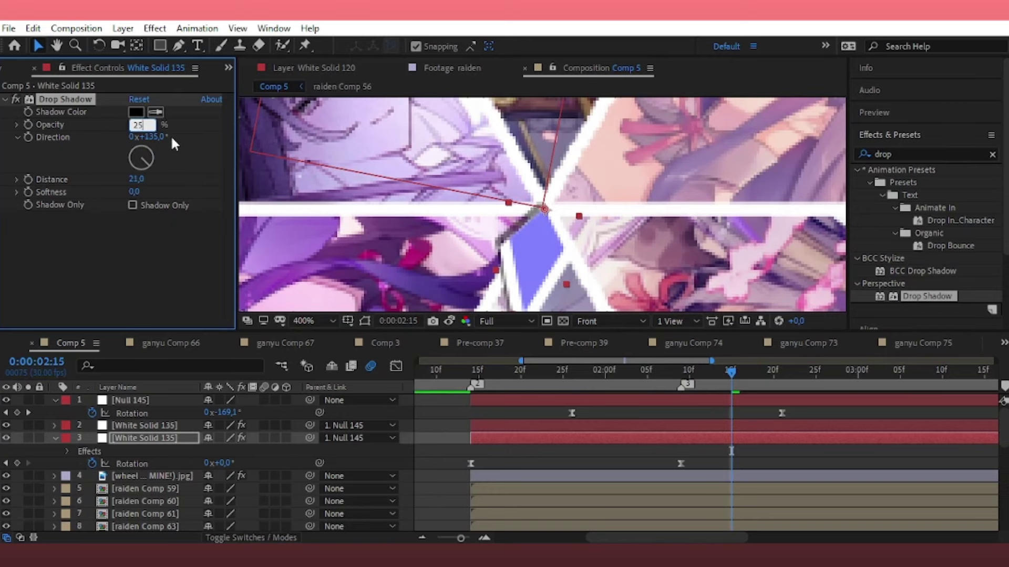
{"action": "key", "text": "Return"}
- Fit the composition in the viewer, collapse the solid and null, and save the project
{"action": "left_click", "coordinate": [315, 321]}
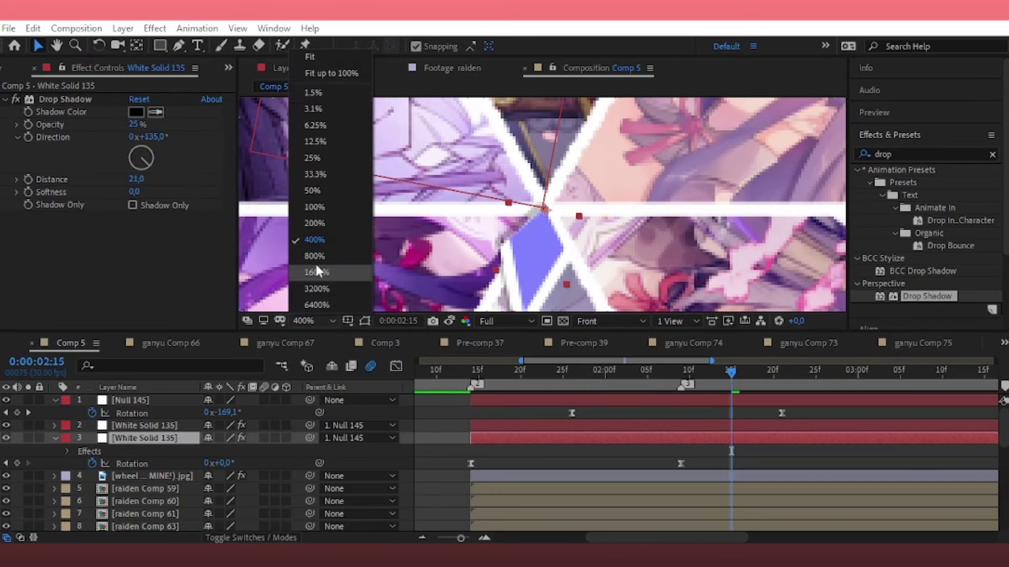
{"action": "left_click", "coordinate": [333, 73]}
{"action": "left_click", "coordinate": [728, 187]}
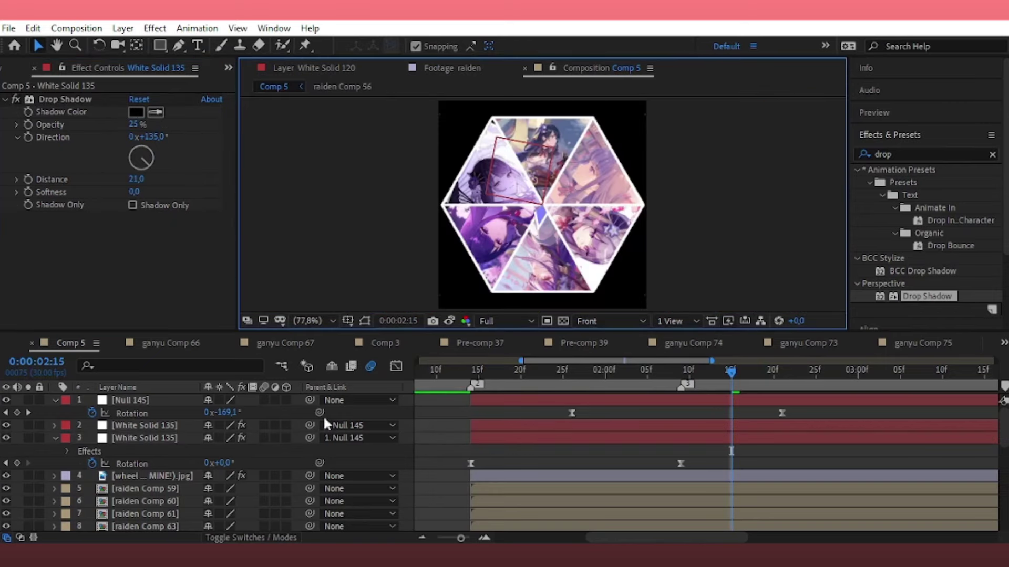
{"action": "left_click", "coordinate": [55, 436]}
{"action": "left_click", "coordinate": [56, 399]}
{"action": "key", "text": "ctrl+s"}
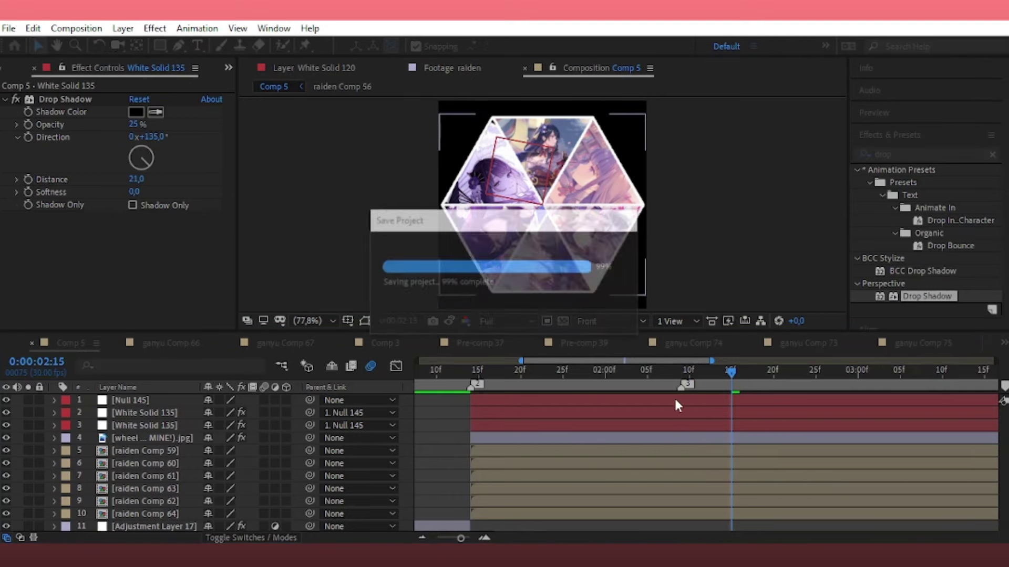
- Check Null 145's and White Solid 135's rotation keyframes, then twirl both closed and select Null 145
{"action": "left_click", "coordinate": [673, 398]}
{"action": "key", "text": "r"}
{"action": "left_click", "coordinate": [783, 380]}
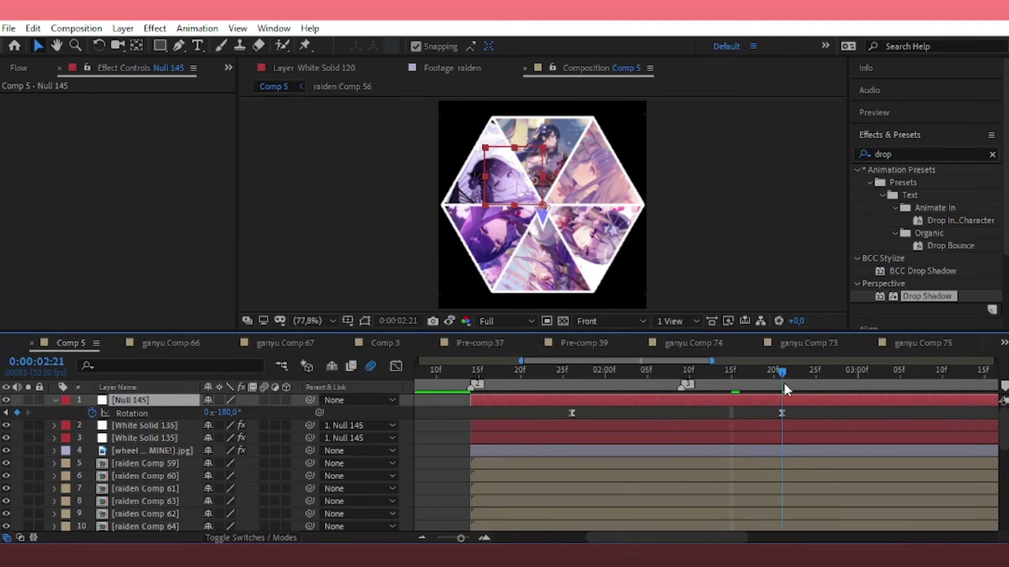
{"action": "left_click", "coordinate": [572, 384]}
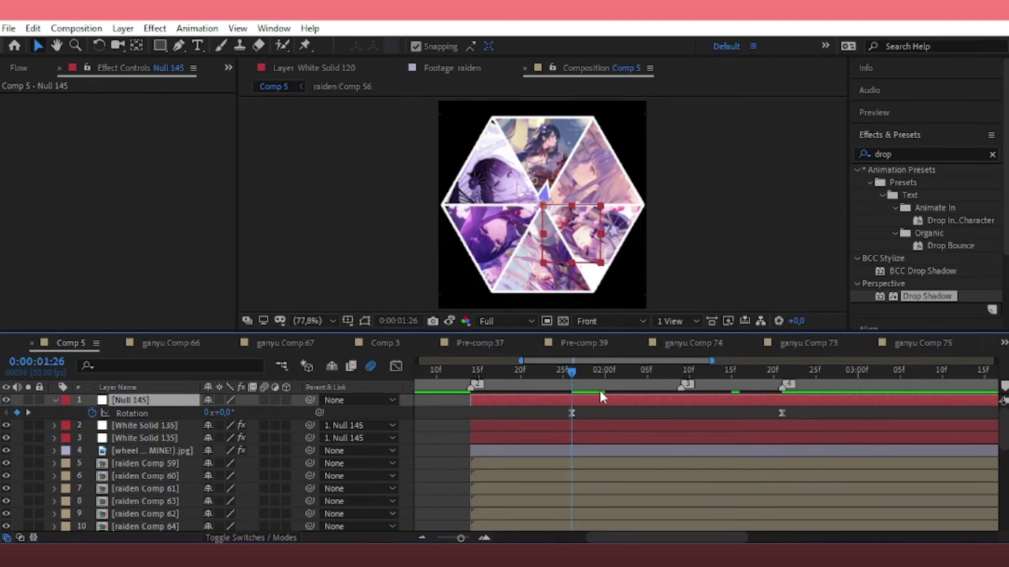
{"action": "left_click", "coordinate": [578, 425]}
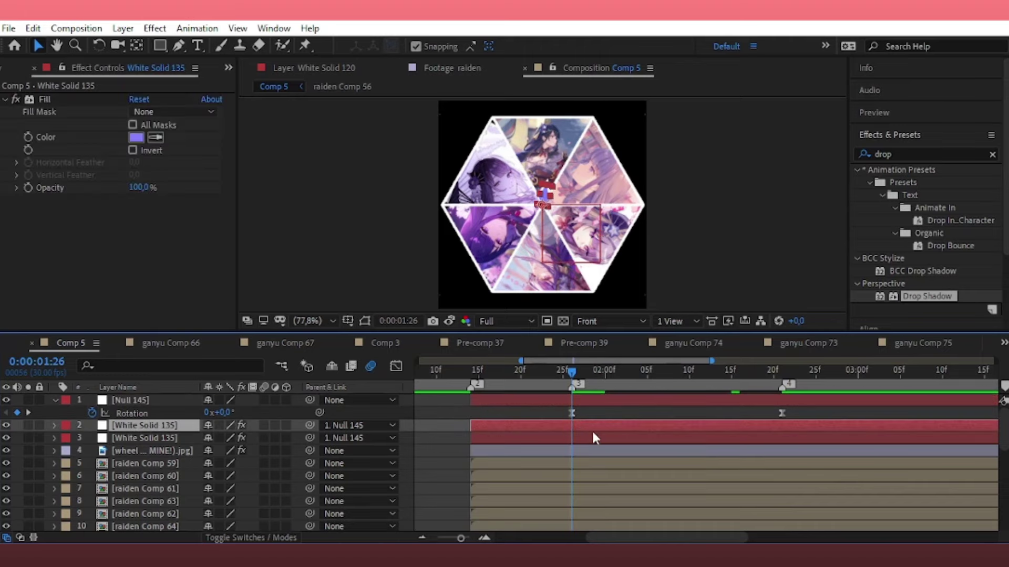
{"action": "key", "text": "r"}
{"action": "left_click_drag", "start_coordinate": [646, 372], "coordinate": [688, 391]}
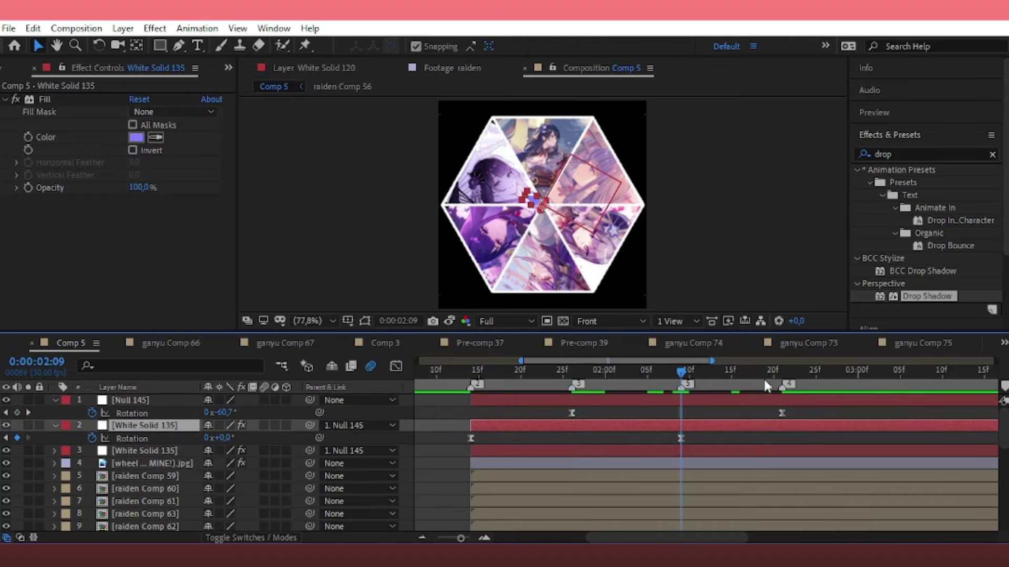
{"action": "left_click_drag", "start_coordinate": [765, 386], "coordinate": [780, 404]}
{"action": "left_click", "coordinate": [55, 425]}
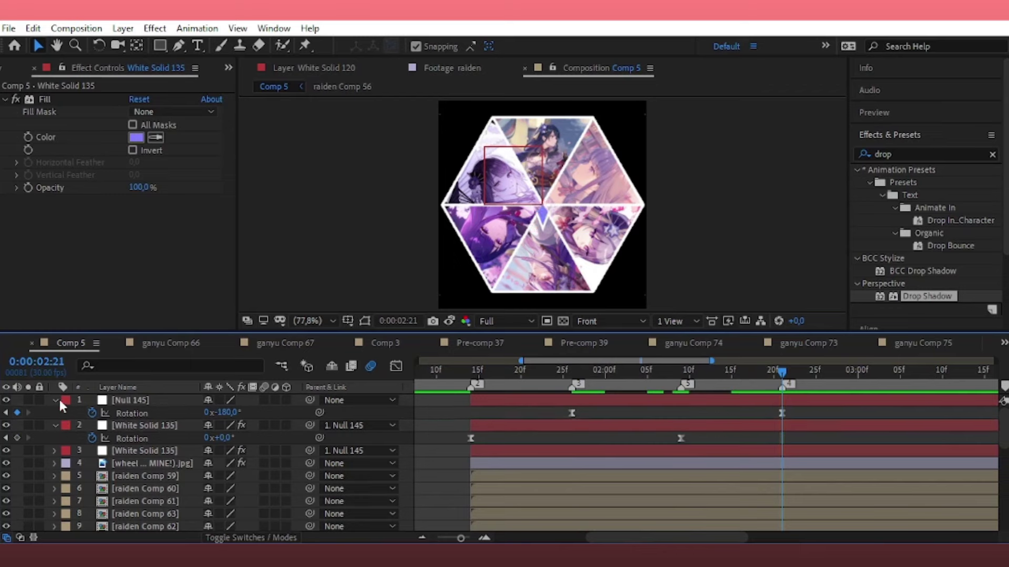
{"action": "left_click", "coordinate": [59, 399]}
{"action": "left_click", "coordinate": [55, 401]}
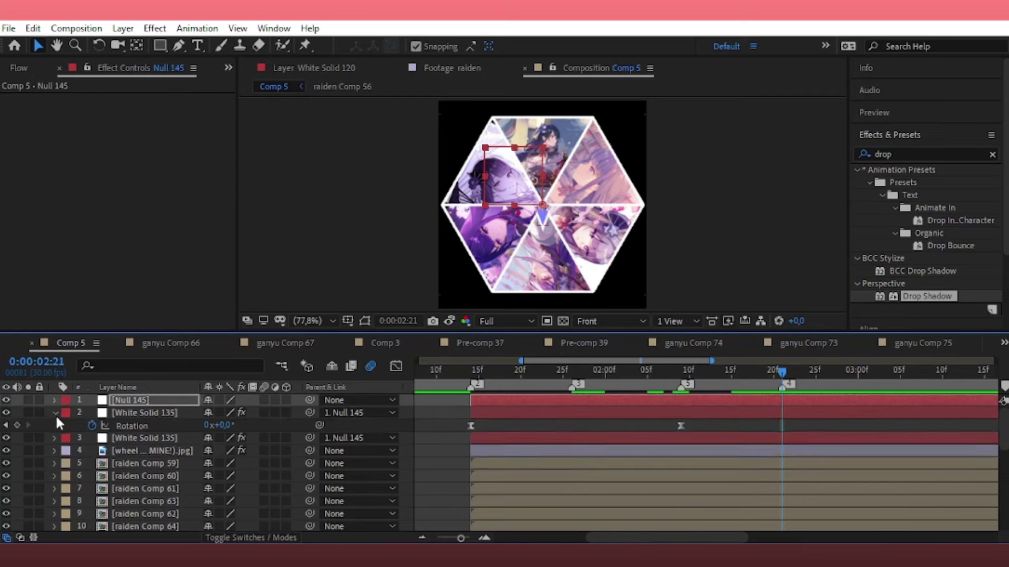
- Add Null 146 and parent Null 145 to it
{"action": "left_click", "coordinate": [126, 29]}
{"action": "mouse_move", "coordinate": [142, 47]}
{"action": "left_click", "coordinate": [463, 105]}
{"action": "left_click", "coordinate": [483, 374]}
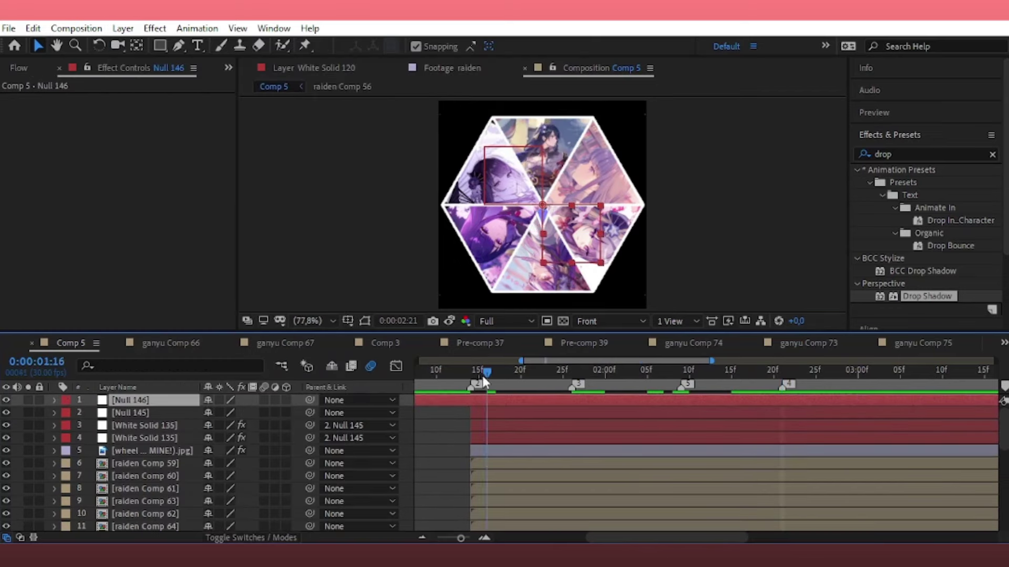
{"action": "left_click_drag", "start_coordinate": [484, 374], "coordinate": [470, 374]}
{"action": "left_click", "coordinate": [819, 399]}
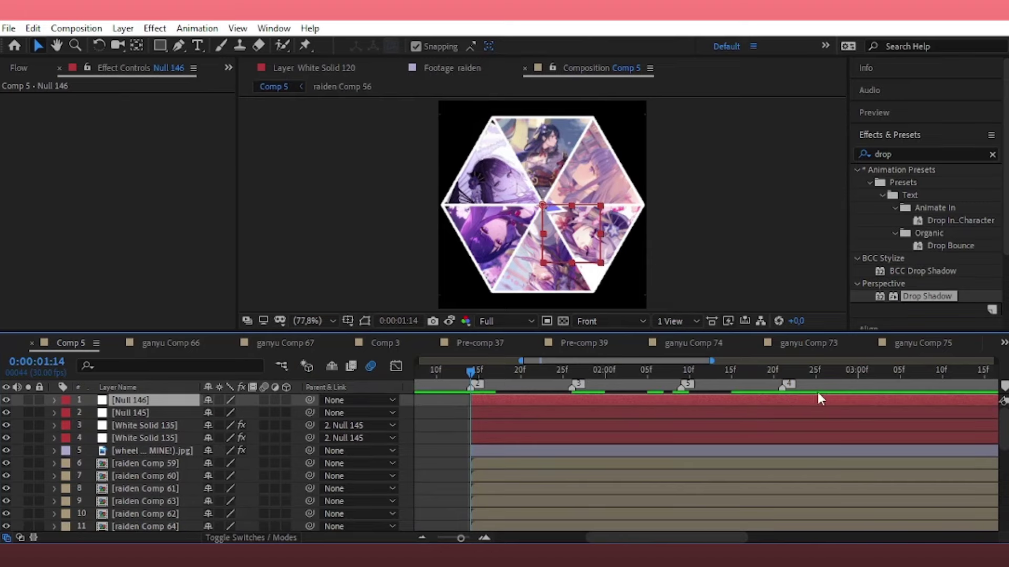
{"action": "left_click", "coordinate": [825, 371]}
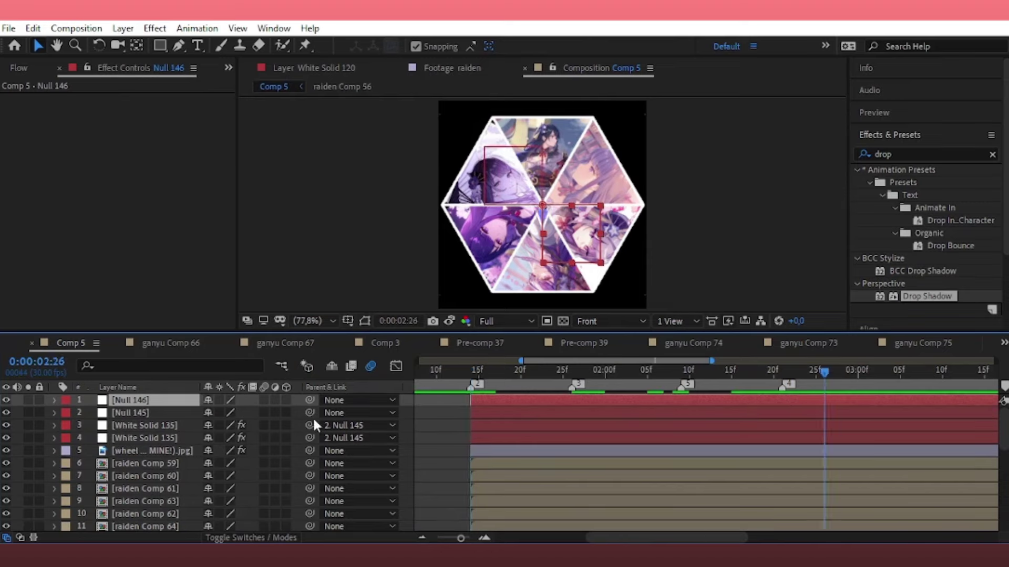
{"action": "left_click_drag", "start_coordinate": [310, 413], "coordinate": [147, 401]}
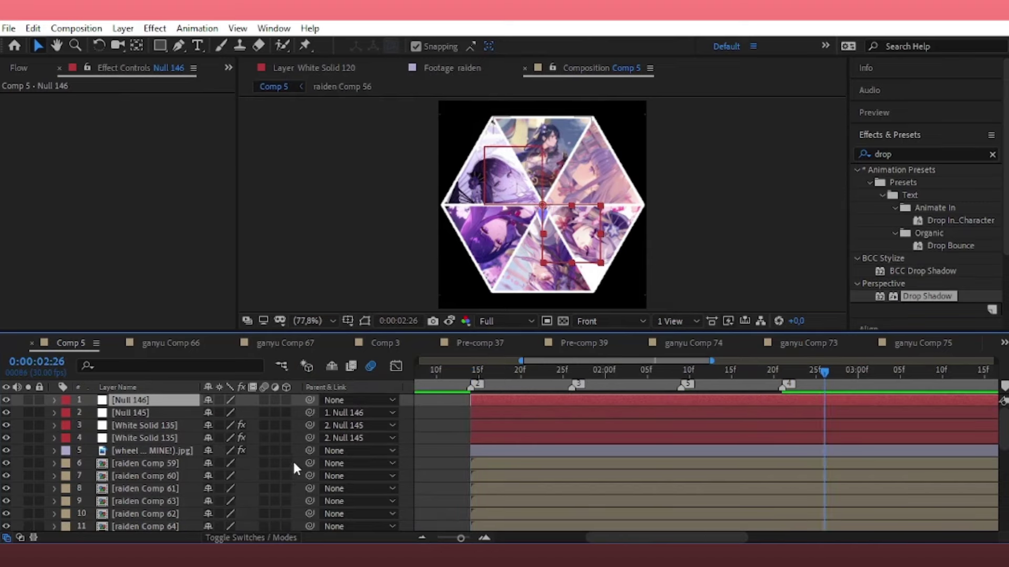
- Parent the wheel image and raiden comps to Null 146 and enable their motion blur
{"action": "mouse_move", "coordinate": [84, 443]}
{"action": "left_mouse_down"}
{"action": "mouse_move", "coordinate": [144, 528]}
{"action": "mouse_move", "coordinate": [155, 496]}
{"action": "left_mouse_up"}
{"action": "scroll", "coordinate": [158, 473], "scroll_direction": "up", "scroll_amount": 3}
{"action": "mouse_move", "coordinate": [310, 451]}
{"action": "left_mouse_down"}
{"action": "mouse_move", "coordinate": [298, 410]}
{"action": "mouse_move", "coordinate": [278, 398]}
{"action": "left_mouse_up"}
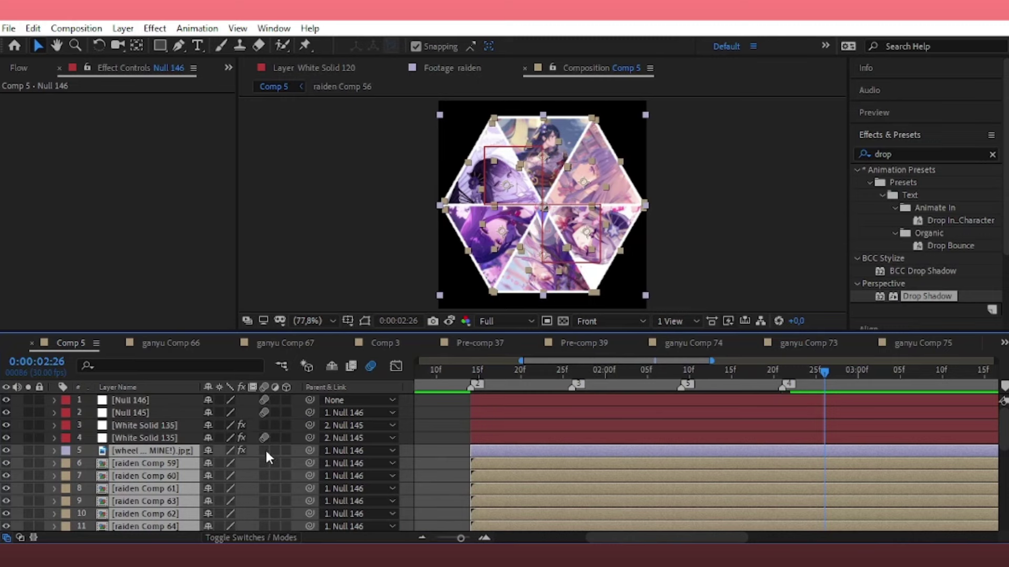
{"action": "left_click_drag", "start_coordinate": [265, 451], "coordinate": [263, 427]}
{"action": "left_click", "coordinate": [789, 251]}
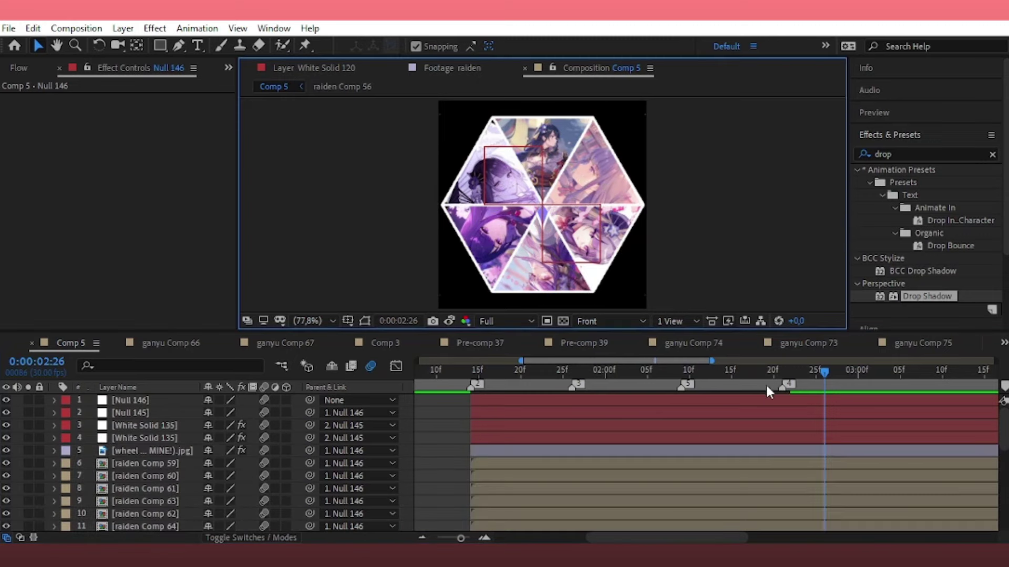
- Keyframe Null 146's Scale from 0% at 1:14 to 69% at 2:09 and preview
{"action": "left_click_drag", "start_coordinate": [734, 378], "coordinate": [471, 448]}
{"action": "left_click", "coordinate": [504, 401]}
{"action": "key", "text": "s"}
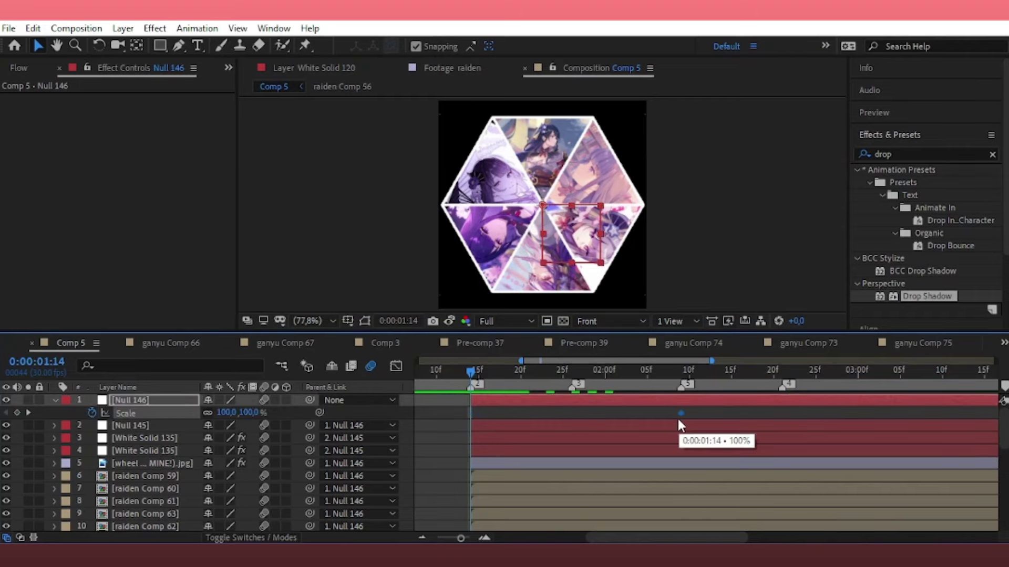
{"action": "left_click_drag", "start_coordinate": [469, 414], "coordinate": [680, 413]}
{"action": "type", "text": "0"}
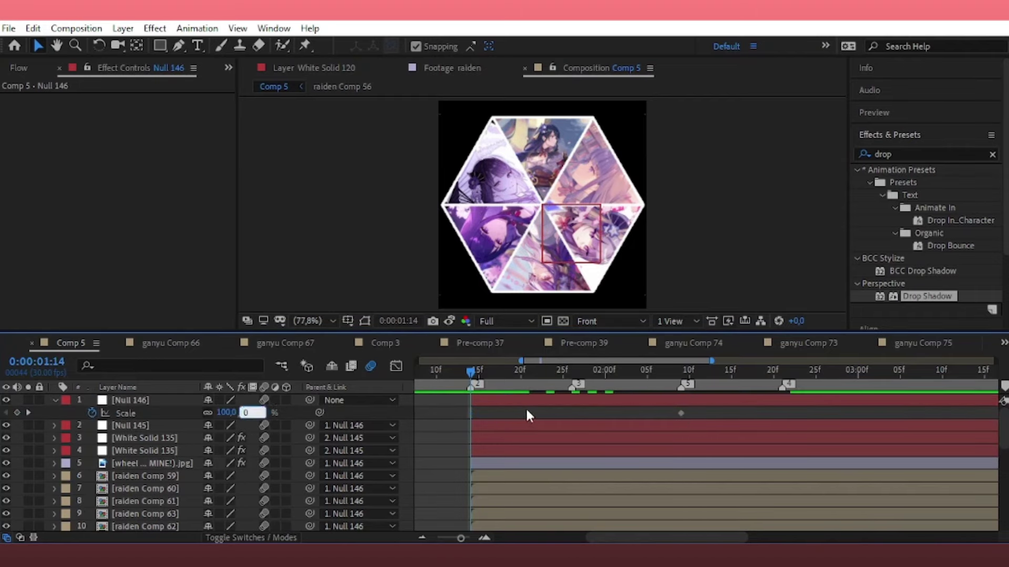
{"action": "key", "text": "Return"}
{"action": "left_click", "coordinate": [678, 369]}
{"action": "left_click_drag", "start_coordinate": [247, 414], "coordinate": [237, 431]}
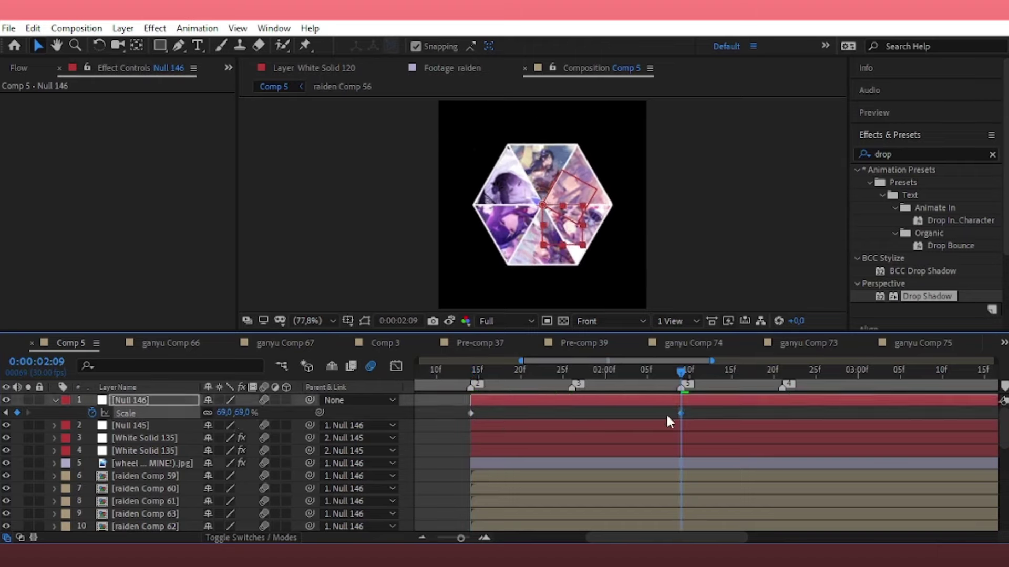
{"action": "left_click_drag", "start_coordinate": [655, 423], "coordinate": [469, 410]}
{"action": "key", "text": "space"}
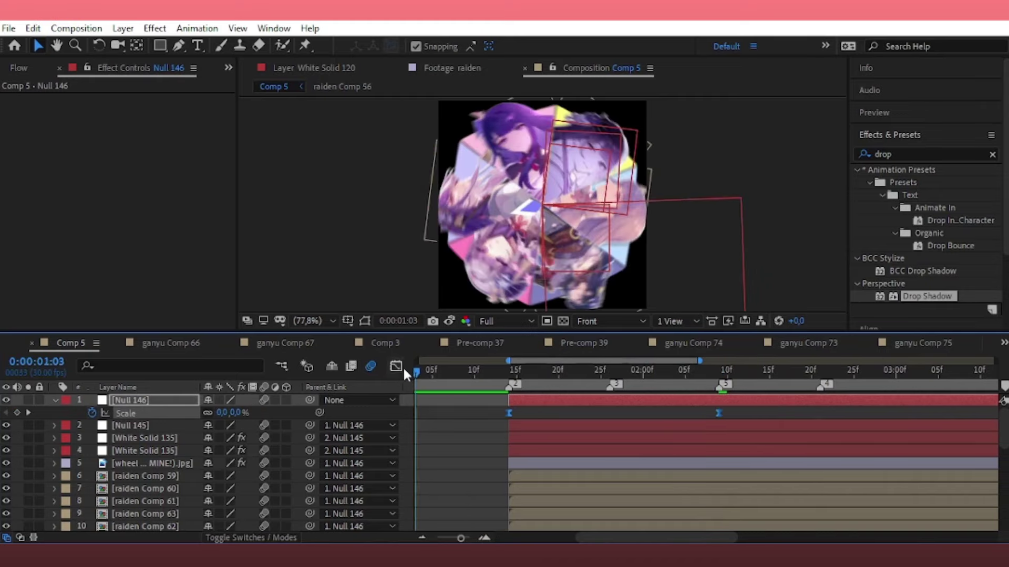
- Shape the Scale speed graph to start at full speed and ease into 69%, then preview
{"action": "left_click", "coordinate": [397, 367]}
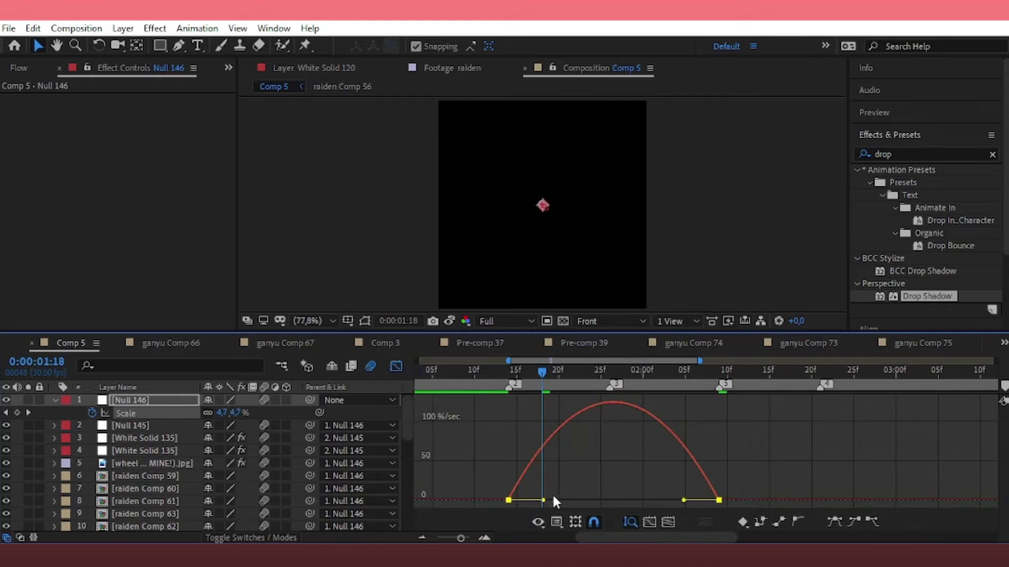
{"action": "left_click_drag", "start_coordinate": [530, 501], "coordinate": [510, 501]}
{"action": "left_click_drag", "start_coordinate": [684, 500], "coordinate": [607, 500]}
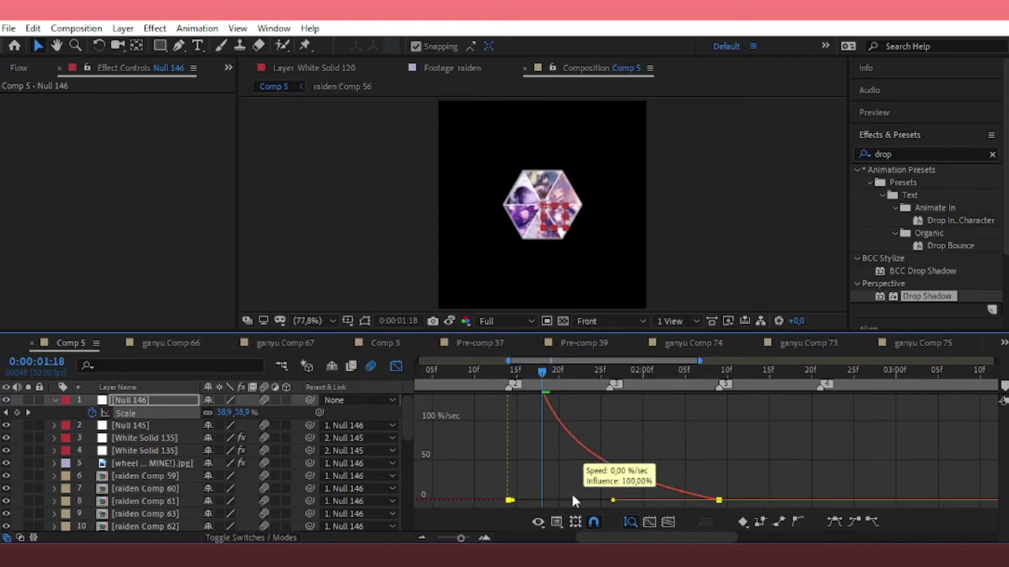
{"action": "left_click", "coordinate": [396, 367]}
{"action": "left_click", "coordinate": [499, 370]}
{"action": "key", "text": "space"}
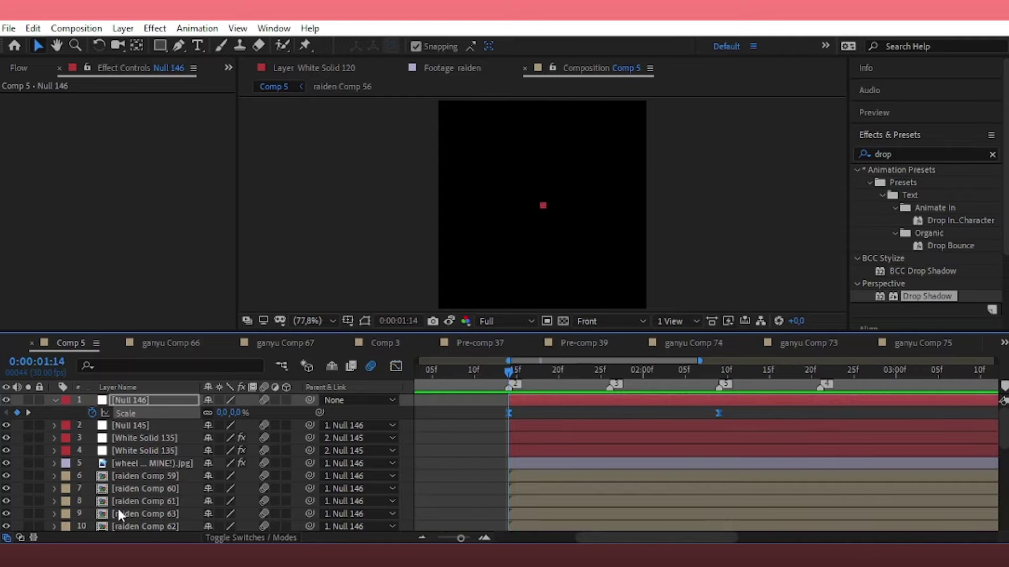
{"action": "key", "text": "shift+r"}
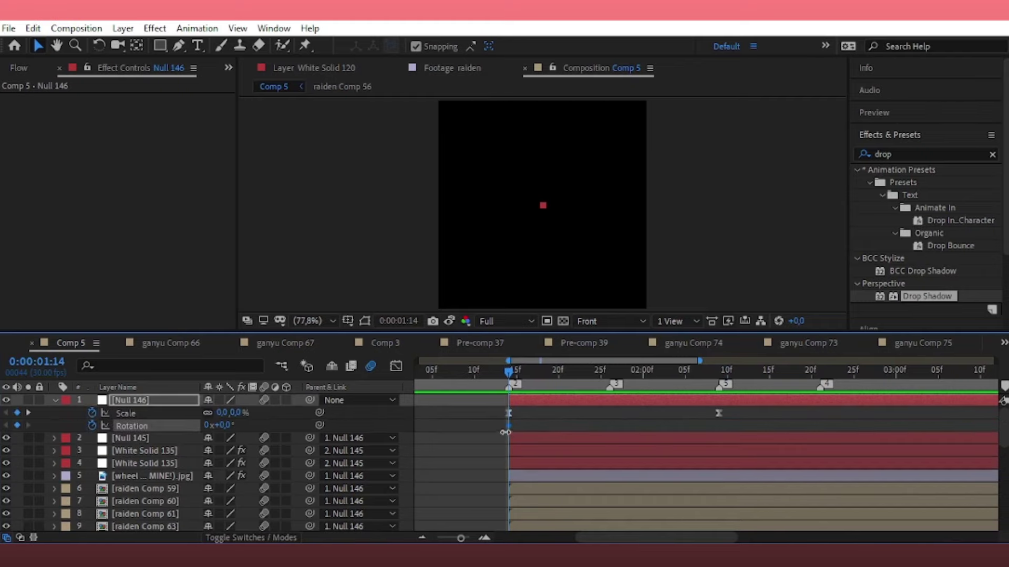
- Keyframe Null 146's Rotation from -105° at 1:14 to 0° at 2:09
{"action": "left_click_drag", "start_coordinate": [505, 432], "coordinate": [733, 432]}
{"action": "left_click", "coordinate": [520, 463]}
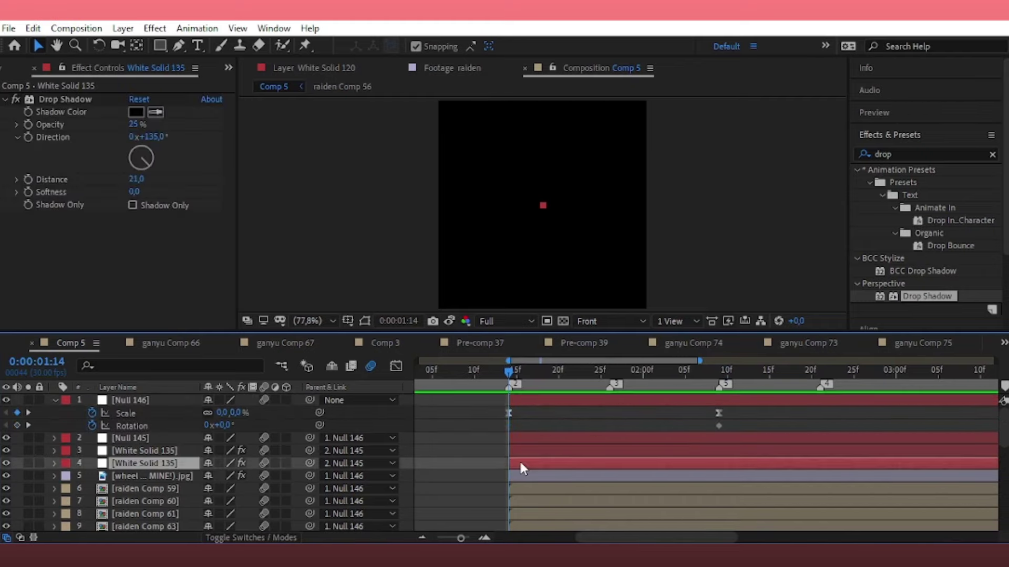
{"action": "key", "text": "ctrl+v"}
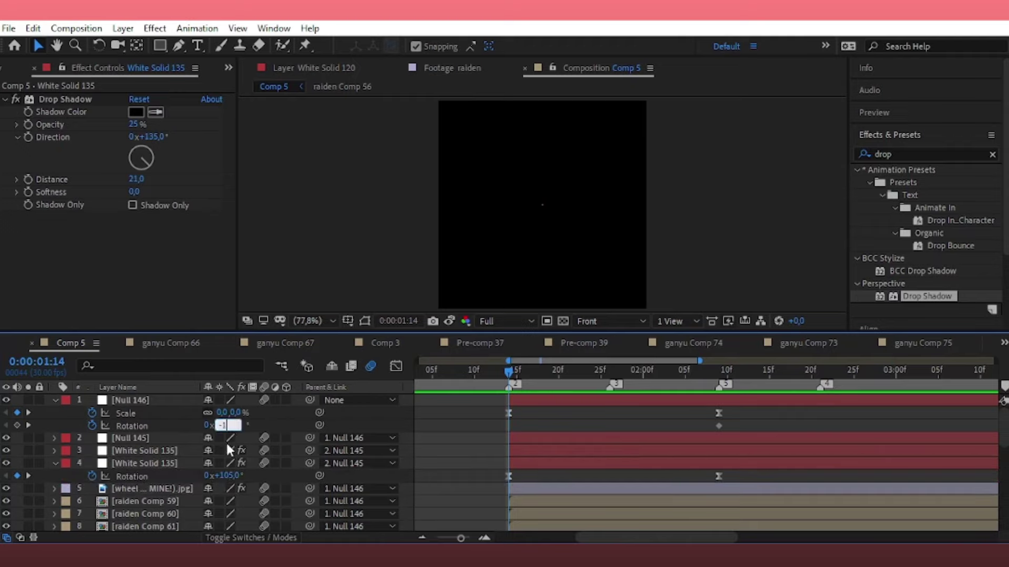
{"action": "key", "text": "Return"}
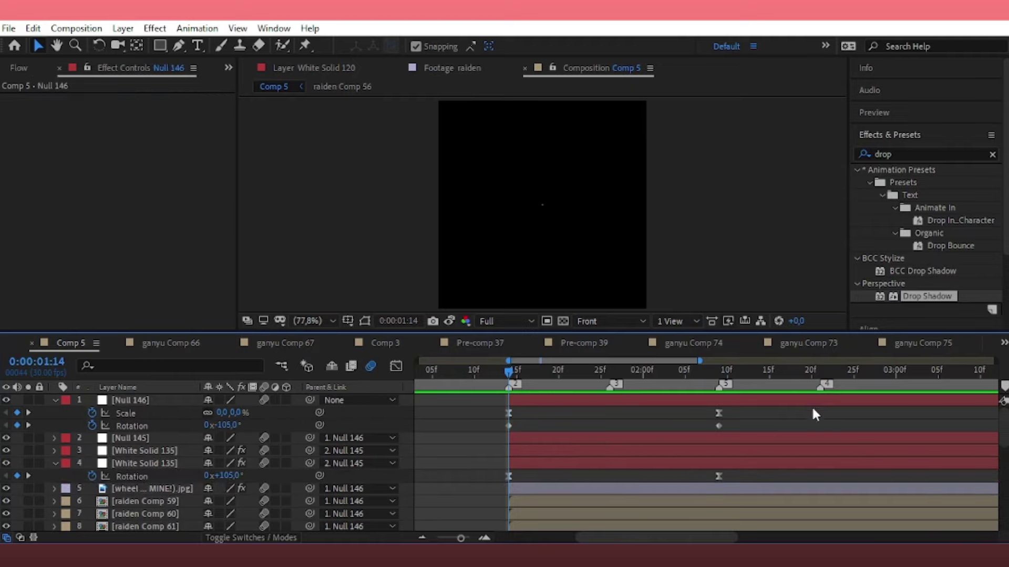
- Ease both of Null 146's rotation keyframes in the speed graph and preview the spin-in
{"action": "left_click_drag", "start_coordinate": [767, 418], "coordinate": [481, 437]}
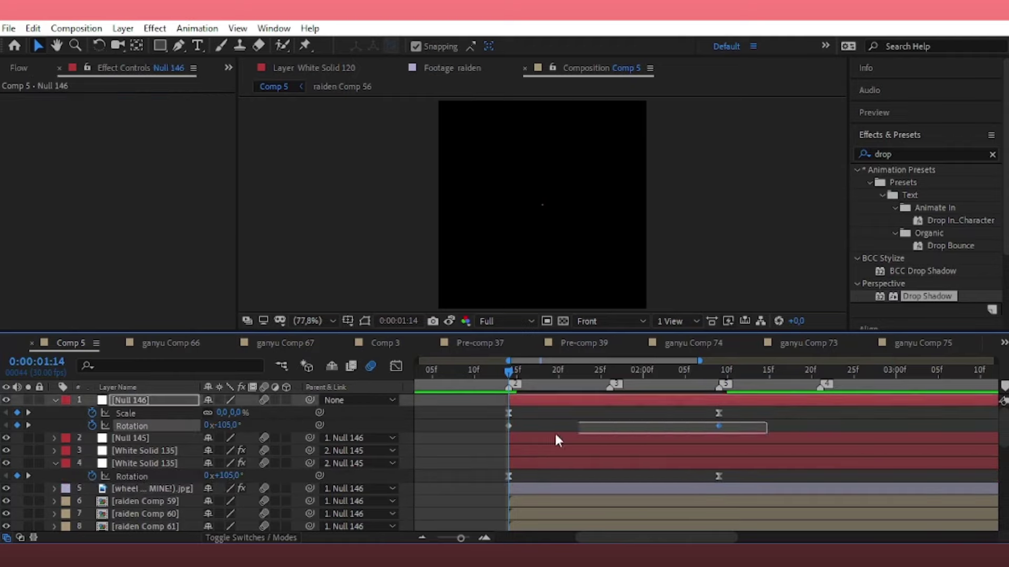
{"action": "left_click", "coordinate": [396, 367]}
{"action": "left_click_drag", "start_coordinate": [543, 500], "coordinate": [593, 502]}
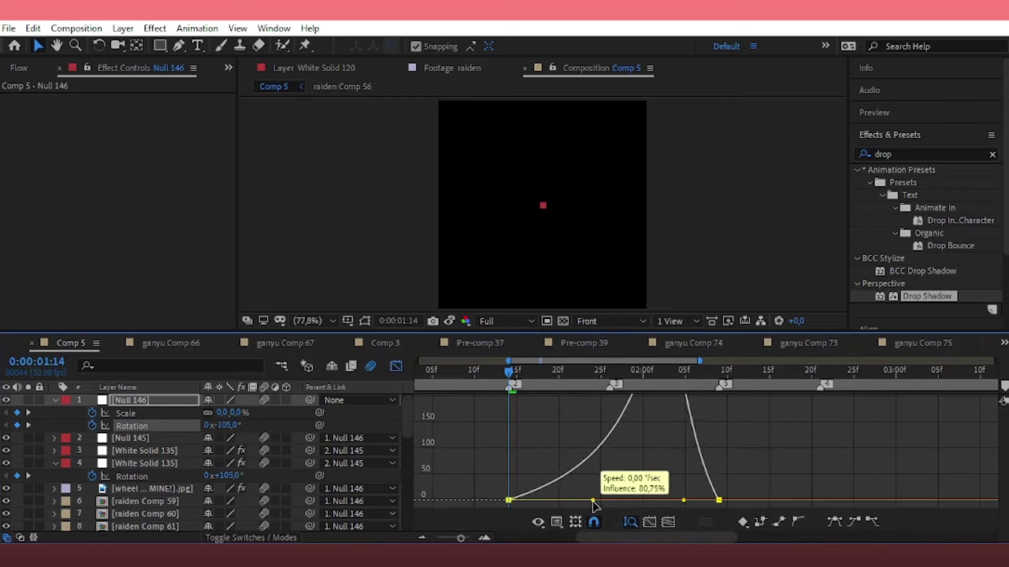
{"action": "left_click_drag", "start_coordinate": [684, 500], "coordinate": [634, 502]}
{"action": "left_click", "coordinate": [396, 367]}
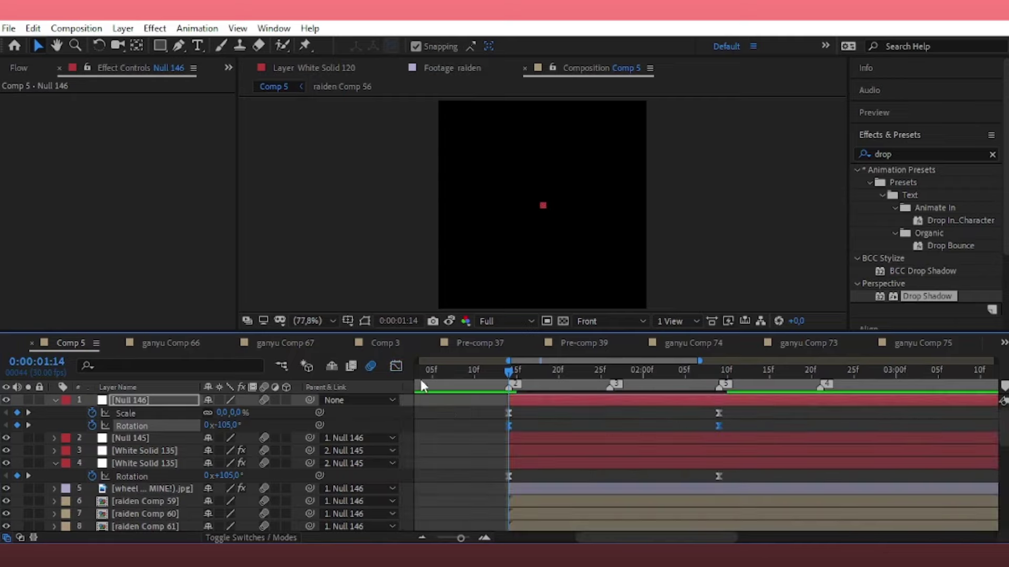
{"action": "key", "text": "space"}
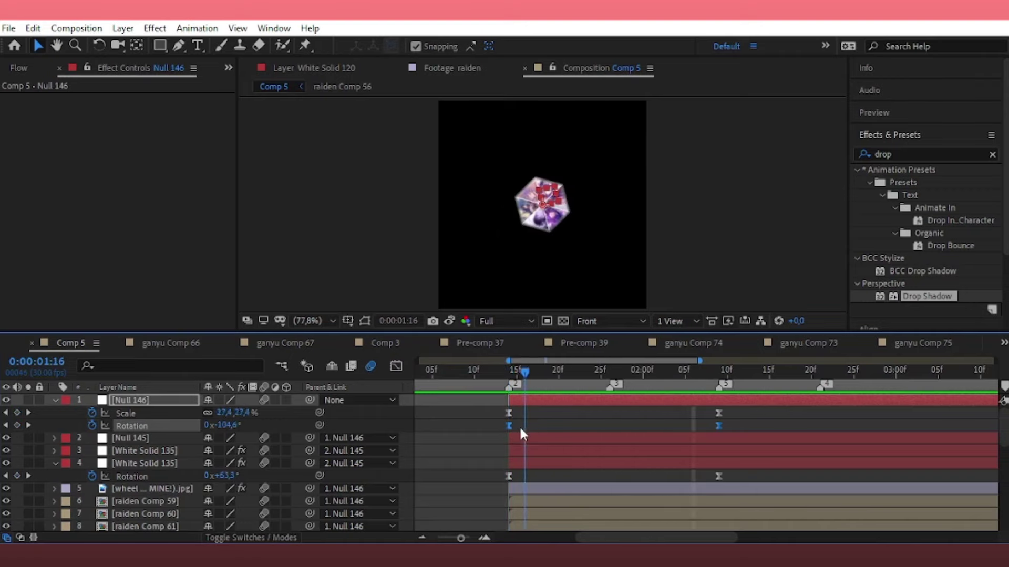
- Make the rotation start at full speed with a longer slow ease-out, then preview
{"action": "left_click", "coordinate": [395, 367]}
{"action": "left_click_drag", "start_coordinate": [763, 479], "coordinate": [499, 509]}
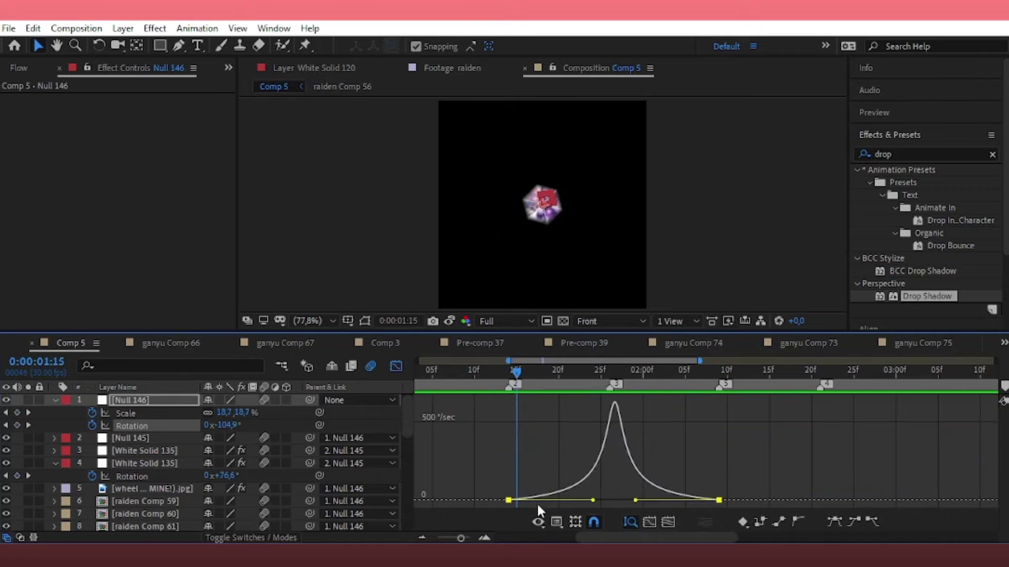
{"action": "left_click_drag", "start_coordinate": [598, 500], "coordinate": [495, 503]}
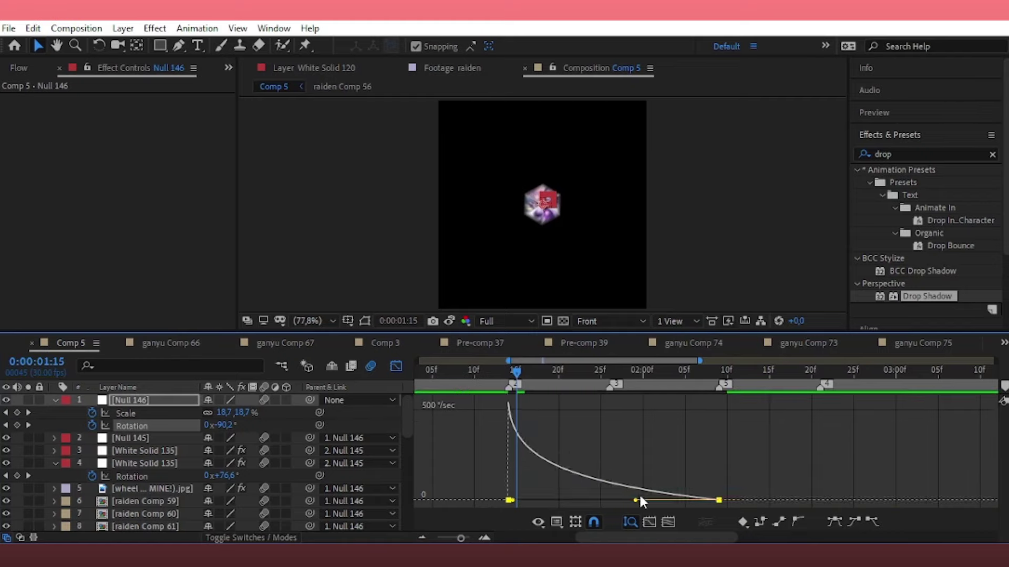
{"action": "left_click_drag", "start_coordinate": [635, 501], "coordinate": [613, 501]}
{"action": "key", "text": "space"}
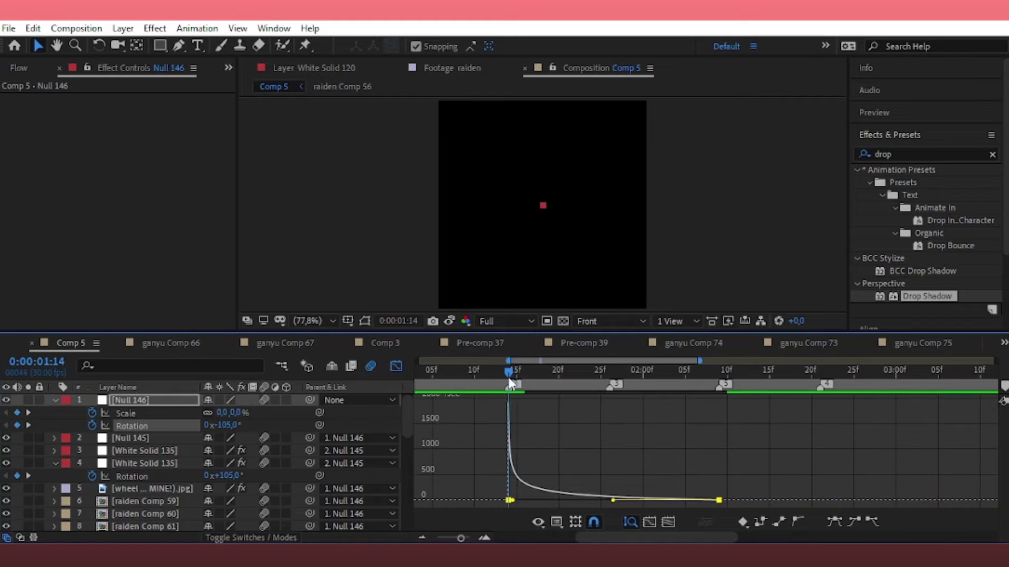
{"action": "left_click", "coordinate": [395, 366]}
- Inspect White Solid 135's and Null 145's rotation keyframes at 2:09, then select Null 146
{"action": "left_click_drag", "start_coordinate": [498, 387], "coordinate": [716, 428]}
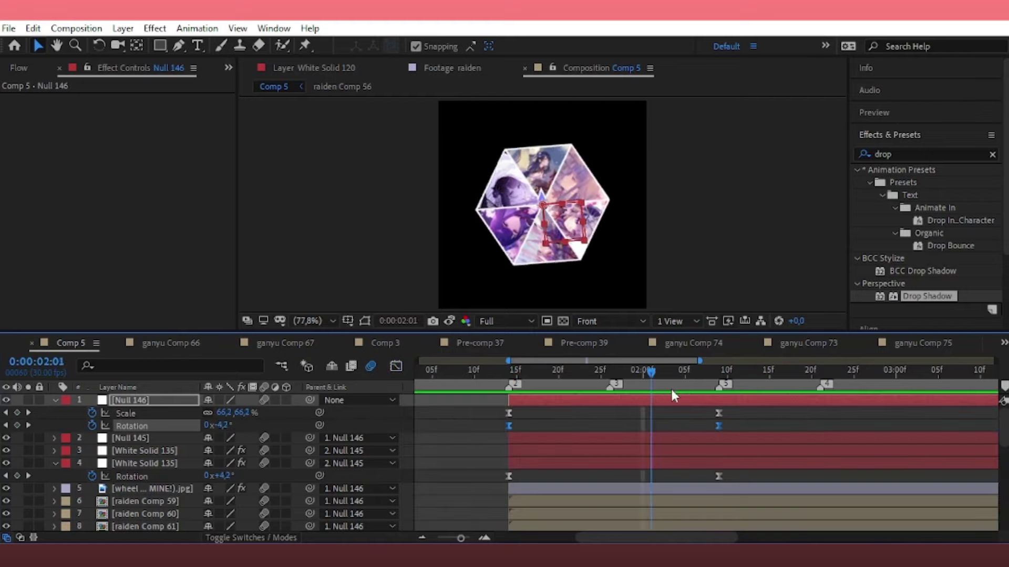
{"action": "left_click", "coordinate": [717, 452]}
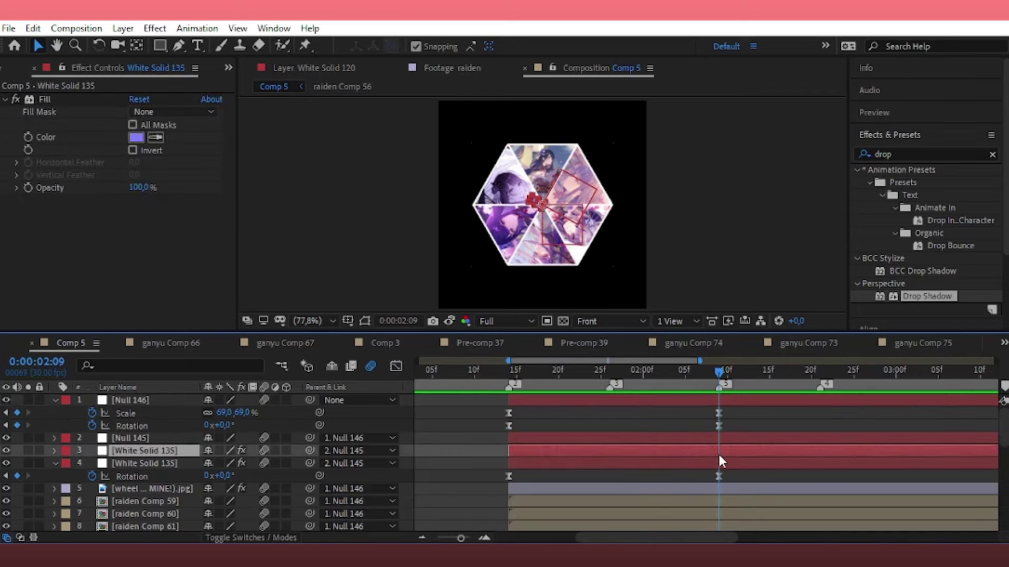
{"action": "key", "text": "u"}
{"action": "left_click", "coordinate": [722, 437]}
{"action": "key", "text": "u"}
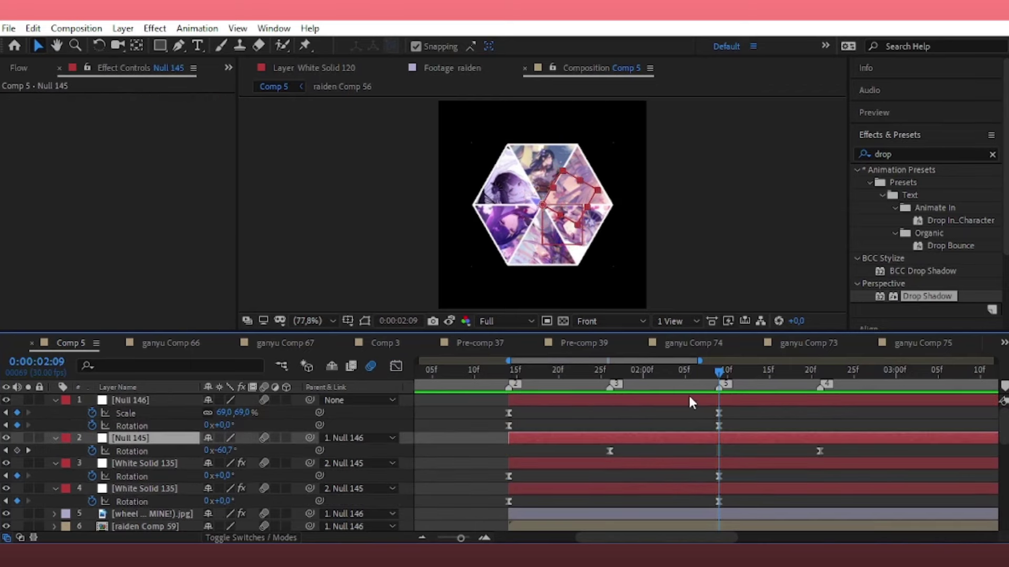
{"action": "left_click", "coordinate": [686, 400]}
- Add a new Null 147 layer
{"action": "left_click", "coordinate": [133, 30]}
{"action": "mouse_move", "coordinate": [158, 43]}
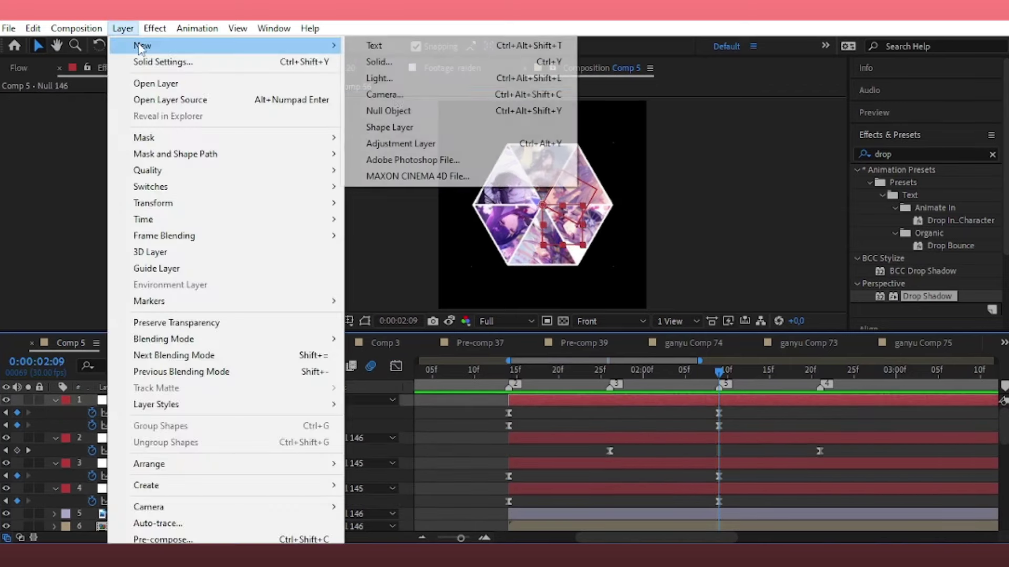
{"action": "left_click", "coordinate": [421, 108]}
{"action": "left_click_drag", "start_coordinate": [541, 369], "coordinate": [514, 409]}
- Align Null 147's start with the other layers, save, and parent Null 146 to it
{"action": "key", "text": "alt+bracketleft"}
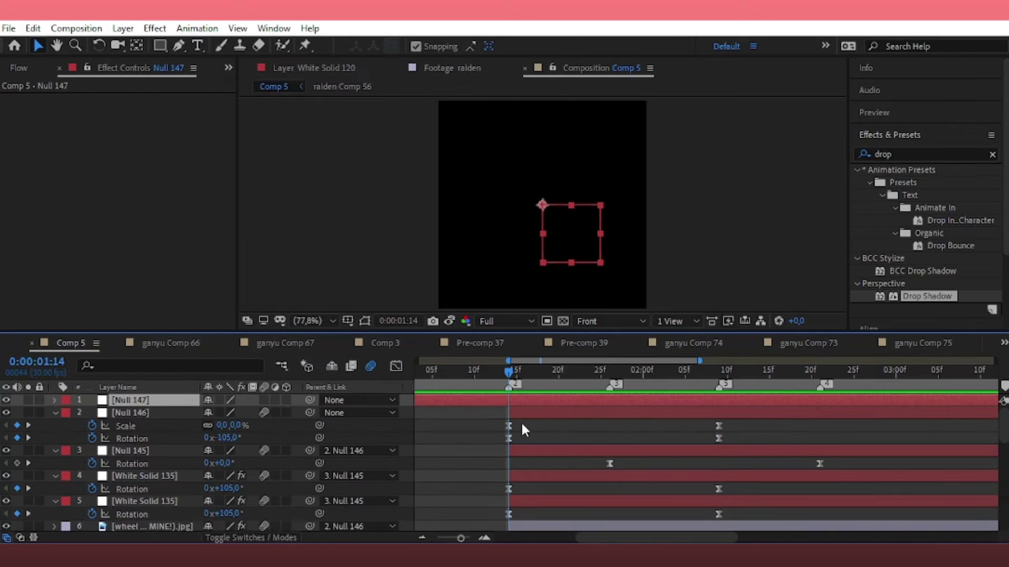
{"action": "key", "text": "Page_Up"}
{"action": "left_click", "coordinate": [850, 378]}
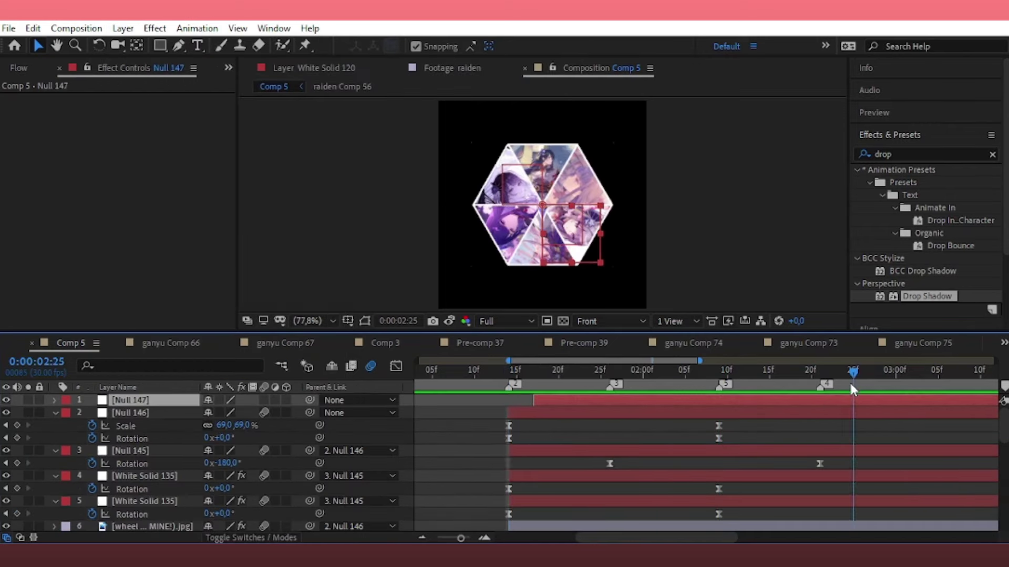
{"action": "left_click_drag", "start_coordinate": [615, 399], "coordinate": [586, 407]}
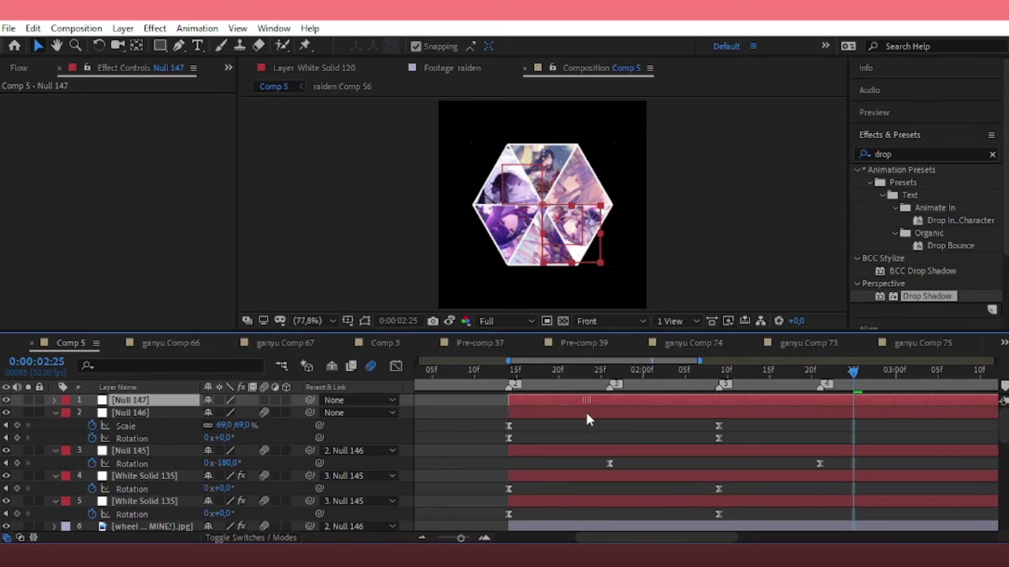
{"action": "key", "text": "ctrl+s"}
{"action": "left_click_drag", "start_coordinate": [310, 412], "coordinate": [131, 400]}
- Keyframe Null 147's Rotation from 0° at 1:26 to 180° at 2:21
{"action": "left_click", "coordinate": [609, 372]}
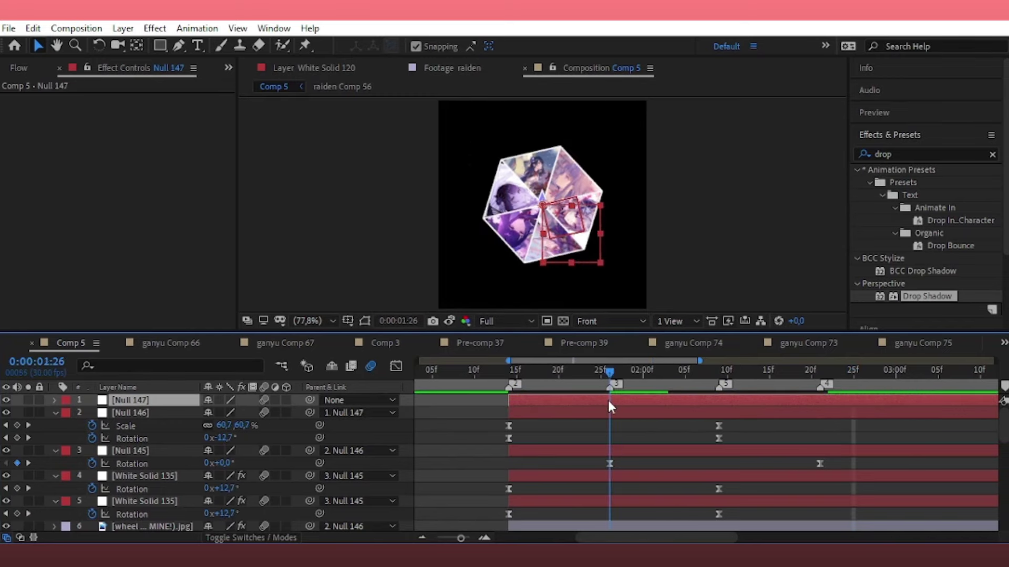
{"action": "key", "text": "alt+shift+r"}
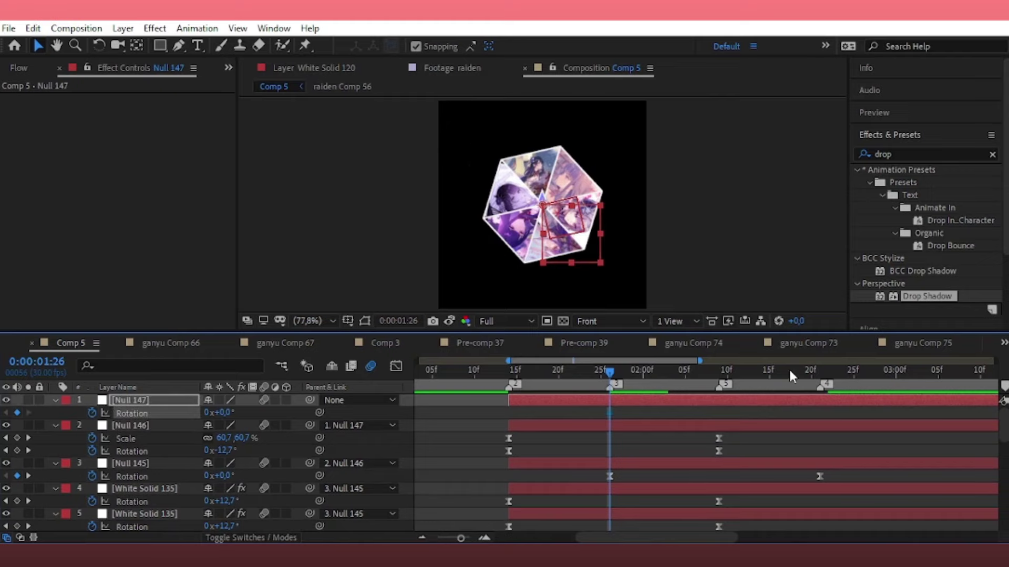
{"action": "left_click", "coordinate": [819, 372]}
{"action": "left_click", "coordinate": [810, 439]}
{"action": "type", "text": "180"}
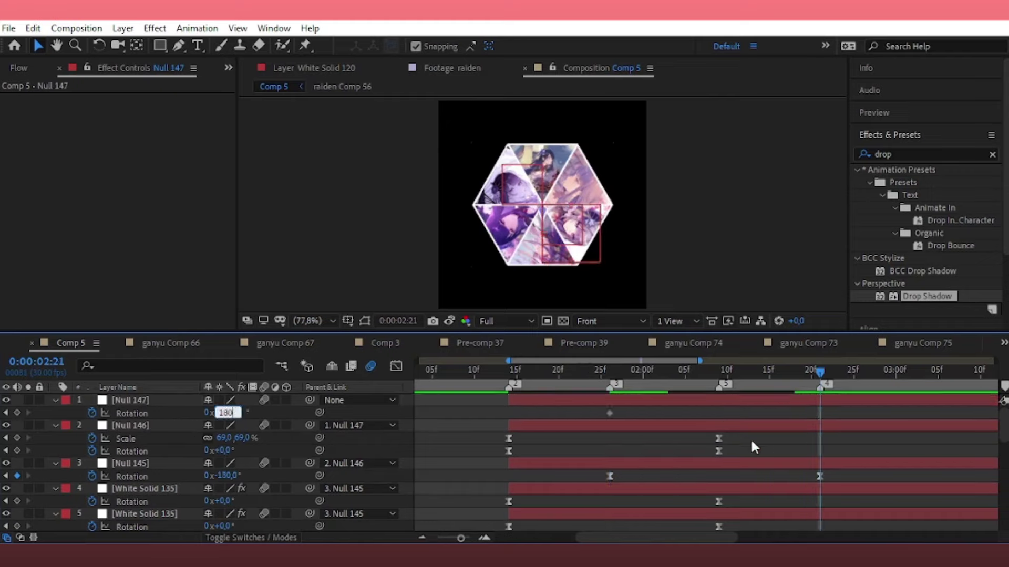
{"action": "key", "text": "Return"}
- Pull Null 147's rotation influence handles inward for a sharp mid-spin speed peak, then preview
{"action": "left_click", "coordinate": [607, 414]}
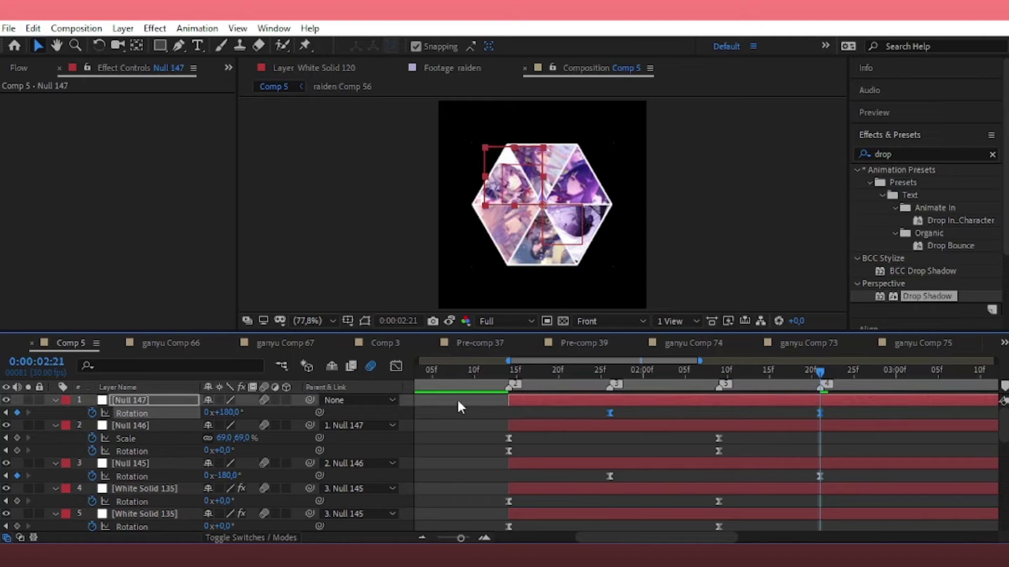
{"action": "left_click", "coordinate": [396, 366]}
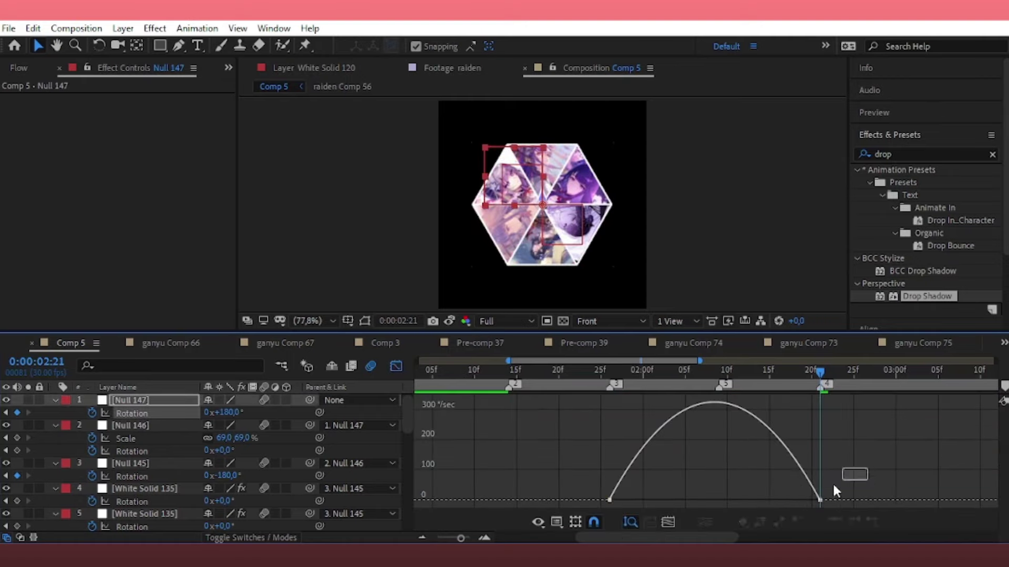
{"action": "mouse_move", "coordinate": [832, 482]}
{"action": "left_mouse_down"}
{"action": "mouse_move", "coordinate": [635, 500]}
{"action": "mouse_move", "coordinate": [704, 500]}
{"action": "left_mouse_up"}
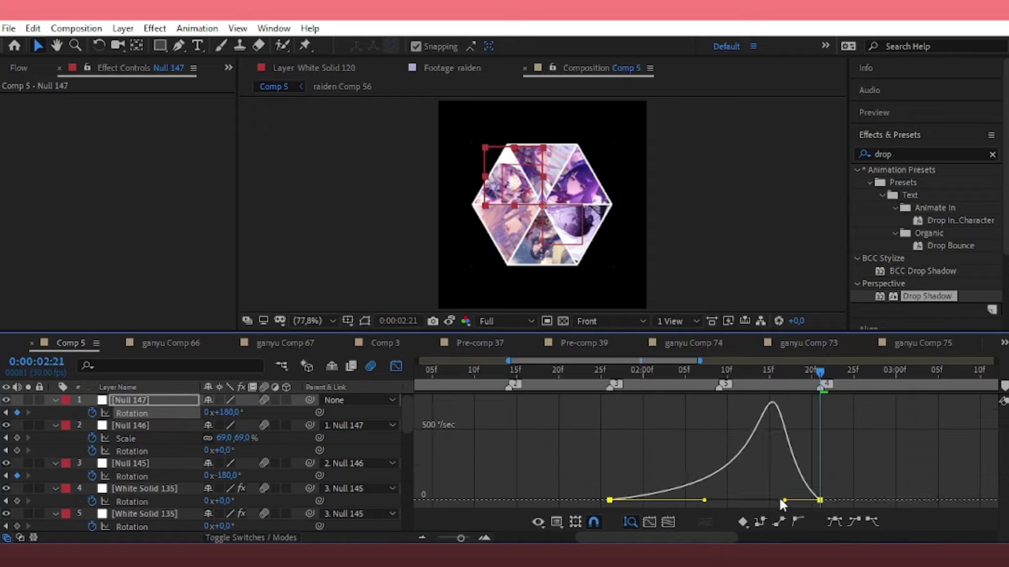
{"action": "left_click_drag", "start_coordinate": [784, 500], "coordinate": [694, 500]}
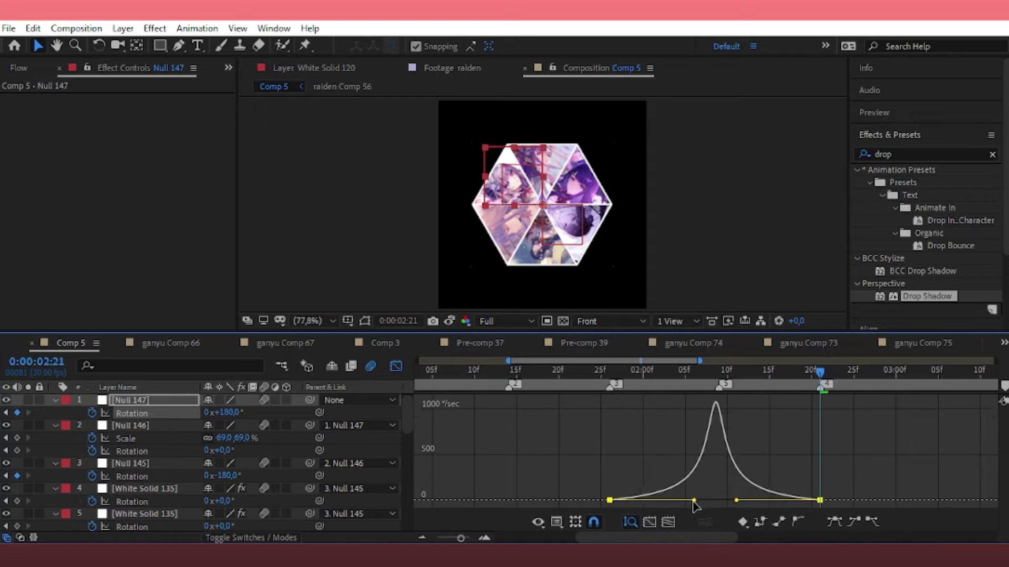
{"action": "left_click", "coordinate": [396, 366]}
{"action": "key", "text": "space"}
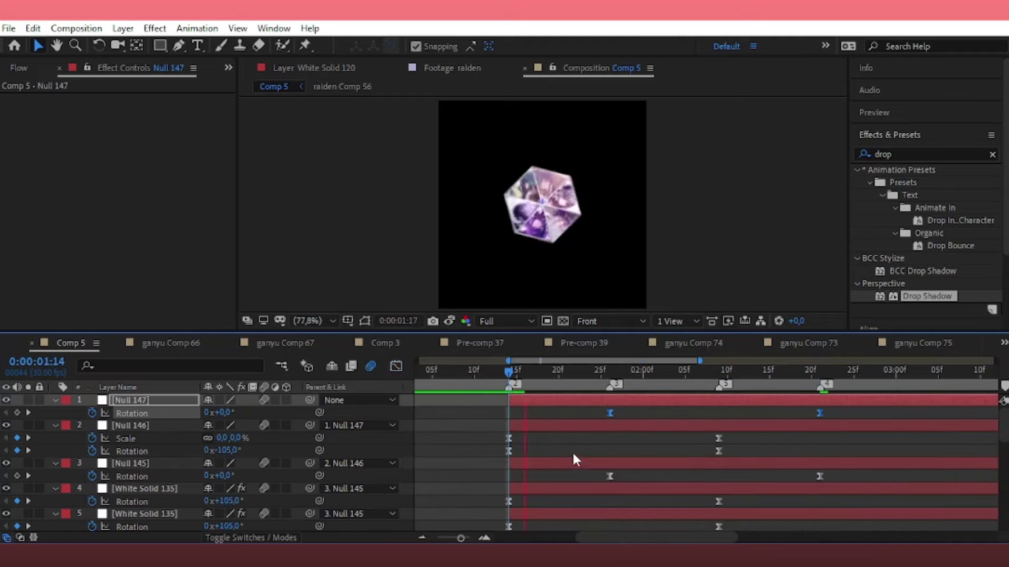
{"action": "left_click", "coordinate": [612, 318]}
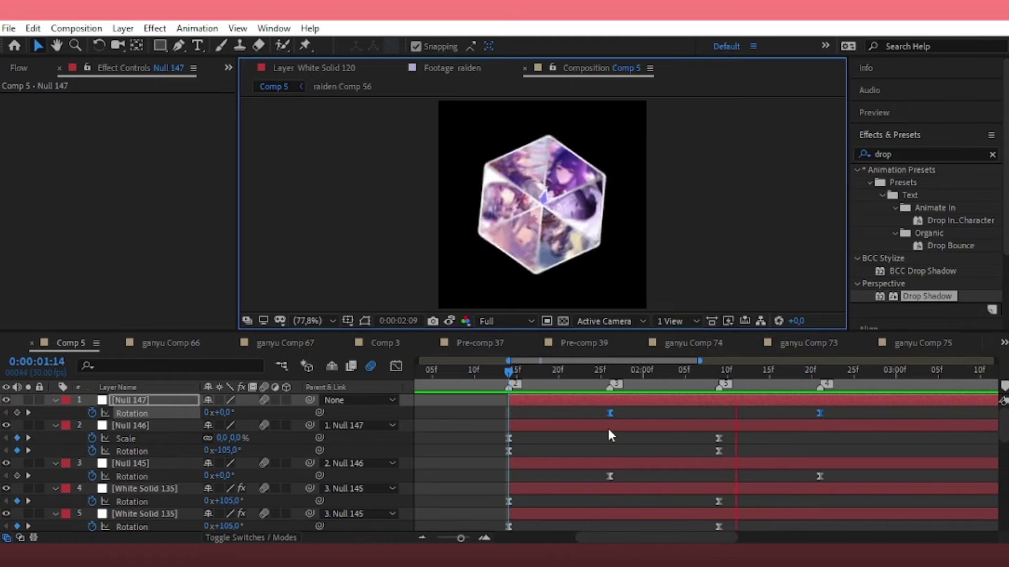
{"action": "key", "text": "space"}
{"action": "scroll", "coordinate": [96, 410], "scroll_direction": "down", "scroll_amount": 3}
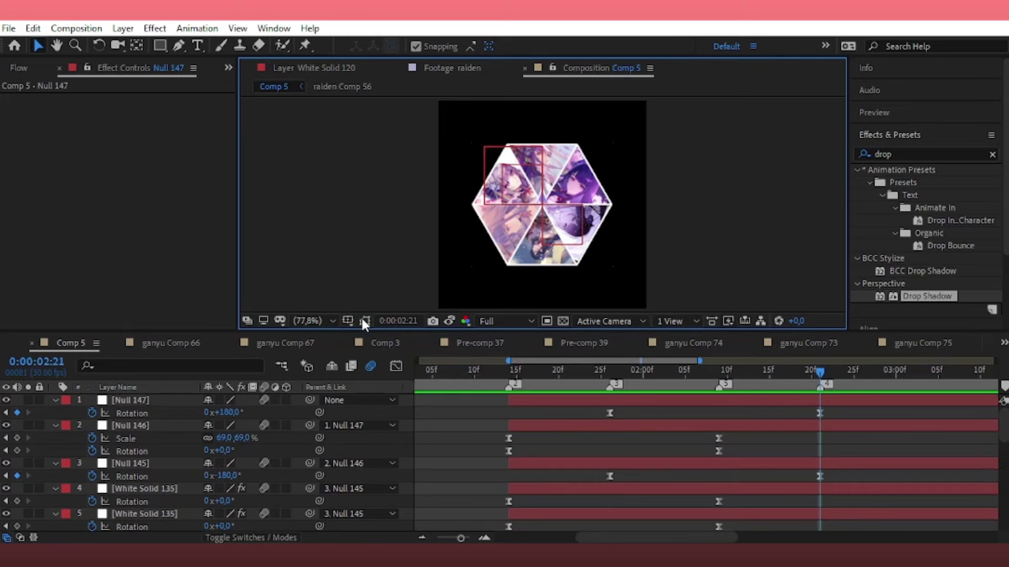
{"action": "left_click_drag", "start_coordinate": [93, 400], "coordinate": [229, 451]}
{"action": "key", "text": "ctrl+a"}
{"action": "key", "text": "u"}
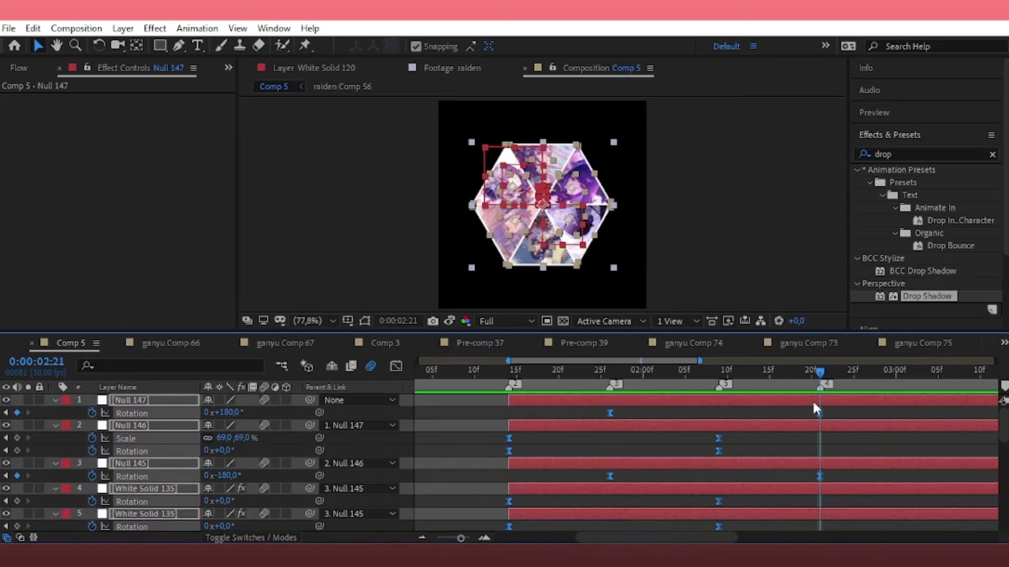
{"action": "right_click", "coordinate": [812, 399]}
{"action": "left_click", "coordinate": [841, 479]}
{"action": "key", "text": "Return"}
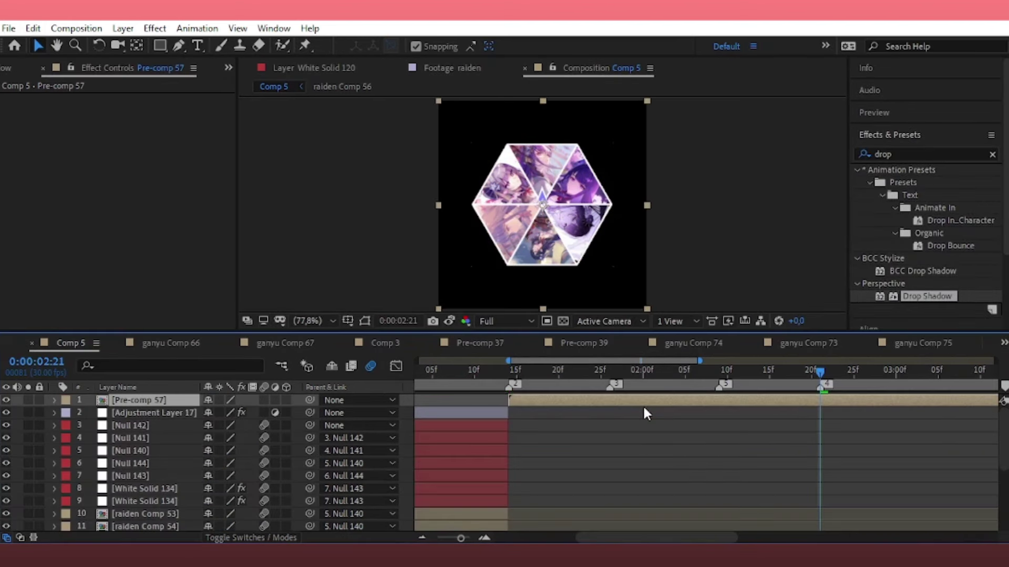
{"action": "key", "text": "ctrl+s"}
{"action": "left_click_drag", "start_coordinate": [769, 374], "coordinate": [555, 437]}
{"action": "key", "text": "ctrl+z"}
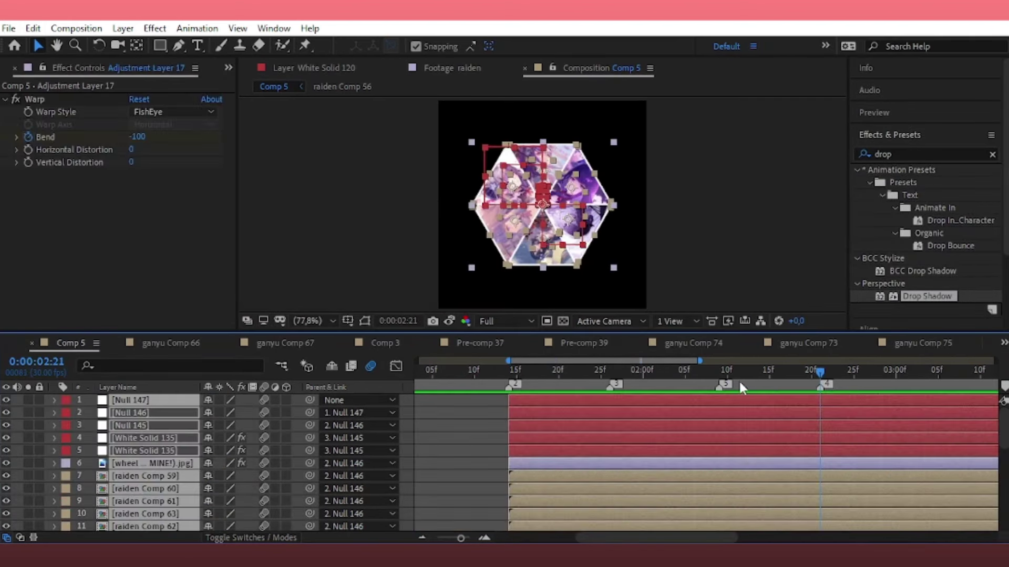
{"action": "left_click", "coordinate": [719, 372]}
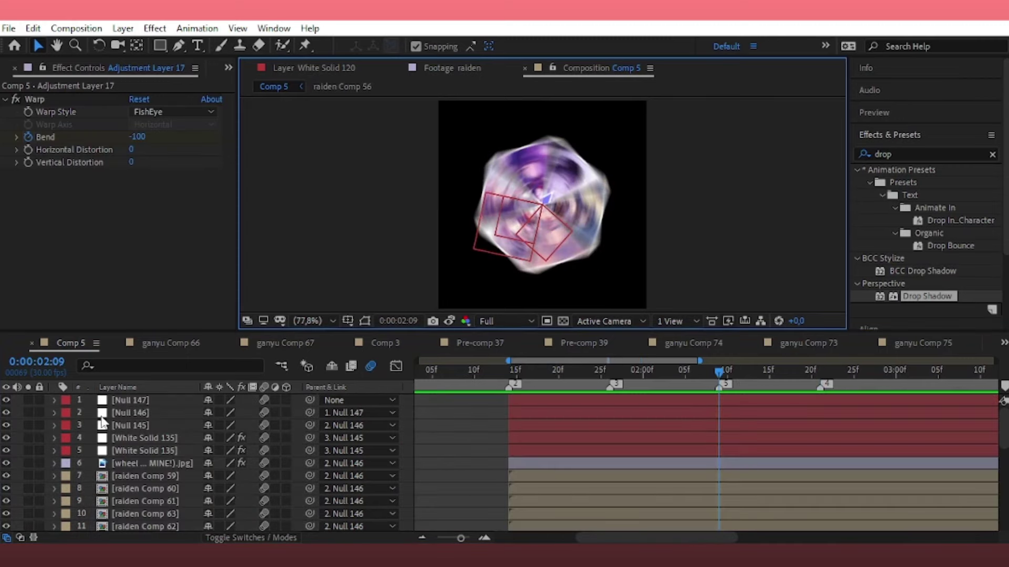
- Raise Null 146's ending Scale keyframe at 2:09 from 69% to 90% and preview
{"action": "left_click", "coordinate": [151, 412]}
{"action": "key", "text": "u"}
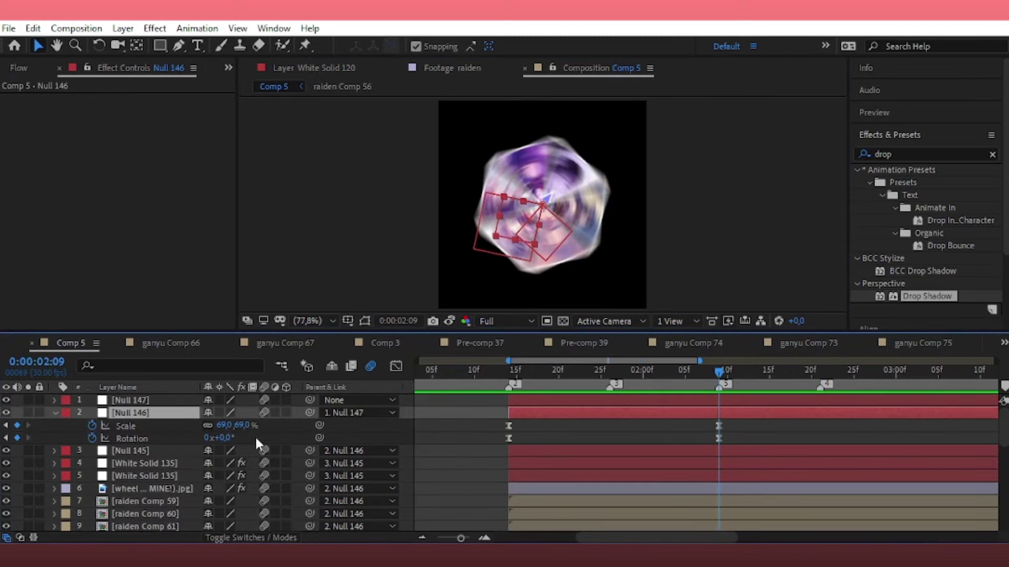
{"action": "left_click_drag", "start_coordinate": [247, 423], "coordinate": [259, 419]}
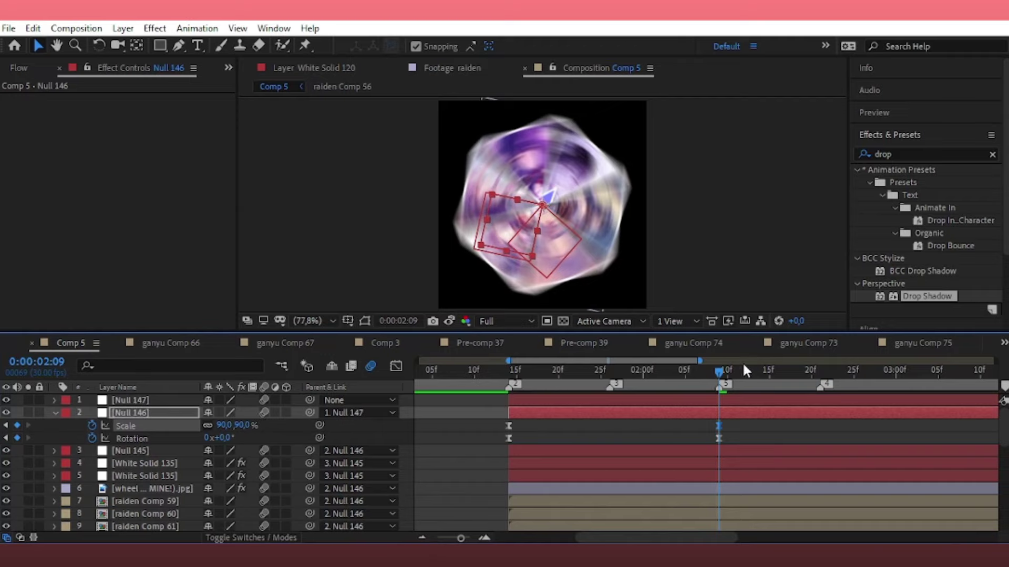
{"action": "left_click_drag", "start_coordinate": [742, 370], "coordinate": [494, 426]}
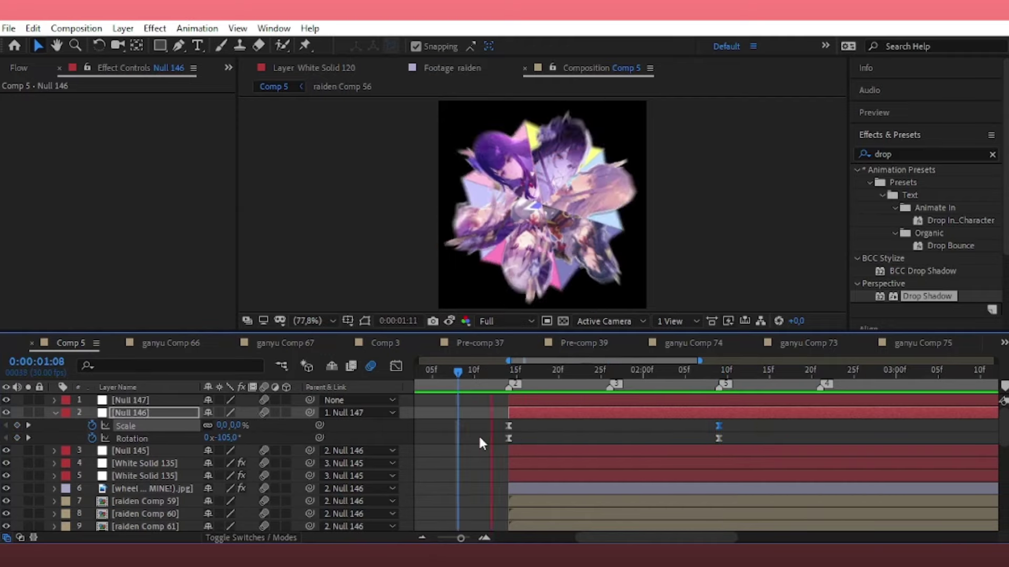
{"action": "key", "text": "space"}
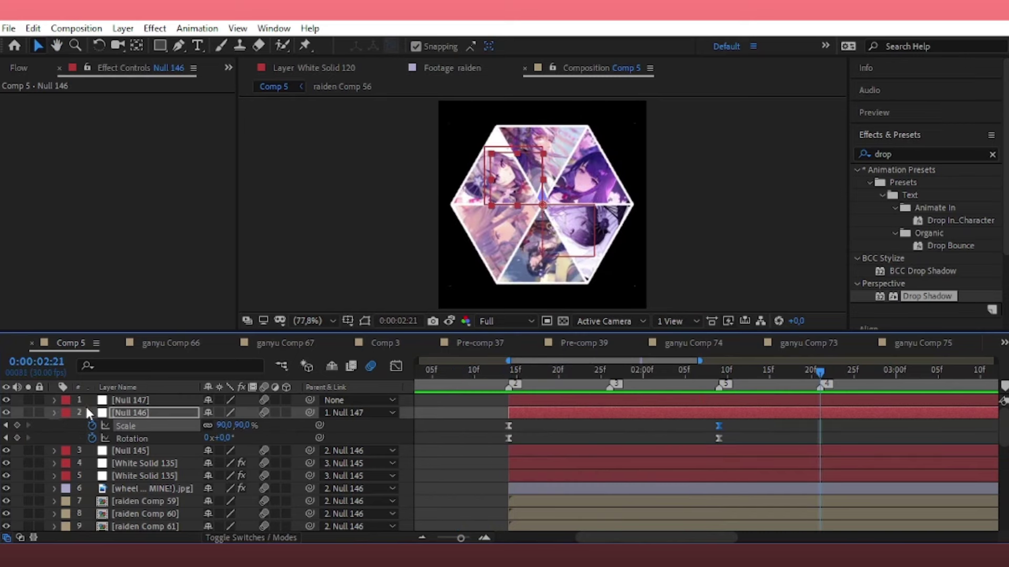
{"action": "scroll", "coordinate": [132, 431], "scroll_direction": "down", "scroll_amount": 5}
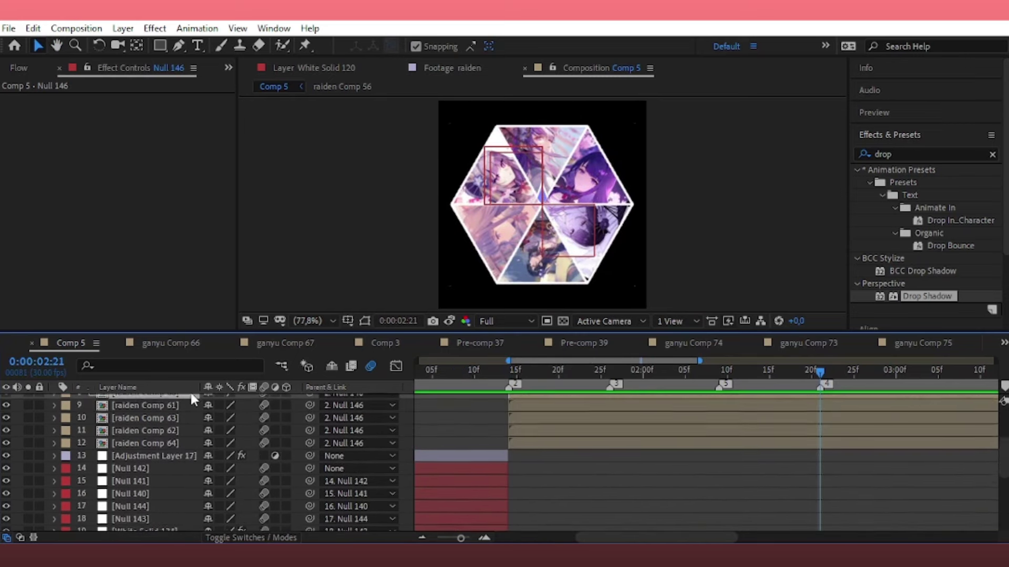
- Pre-compose layers 1–11 into Pre-comp 57
{"action": "scroll", "coordinate": [190, 390], "scroll_direction": "up", "scroll_amount": 1}
{"action": "left_click_drag", "start_coordinate": [194, 440], "coordinate": [157, 422]}
{"action": "scroll", "coordinate": [132, 447], "scroll_direction": "up", "scroll_amount": 4}
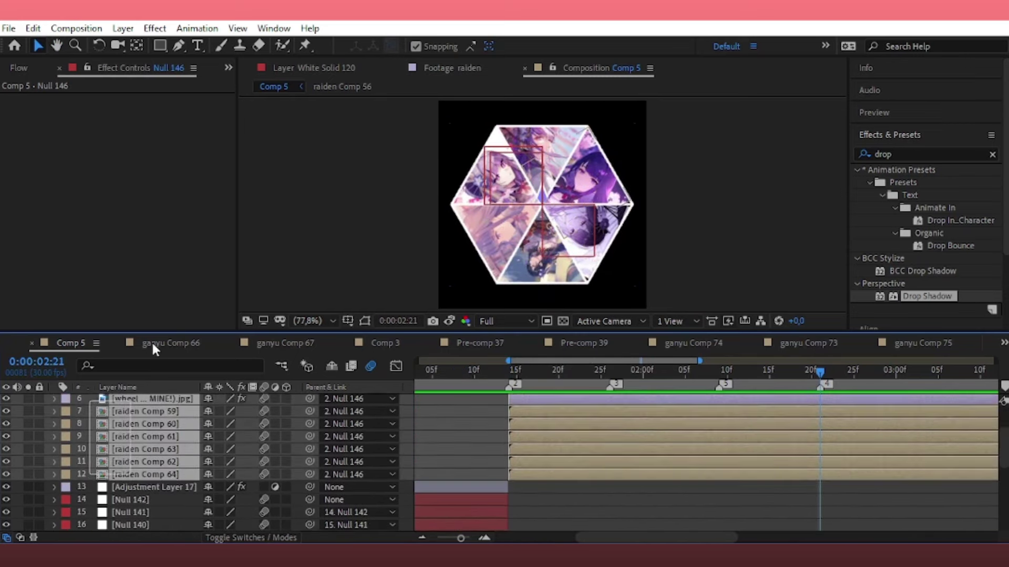
{"action": "left_click", "coordinate": [131, 400], "text": "shift"}
{"action": "right_click", "coordinate": [709, 477]}
{"action": "left_click", "coordinate": [761, 412]}
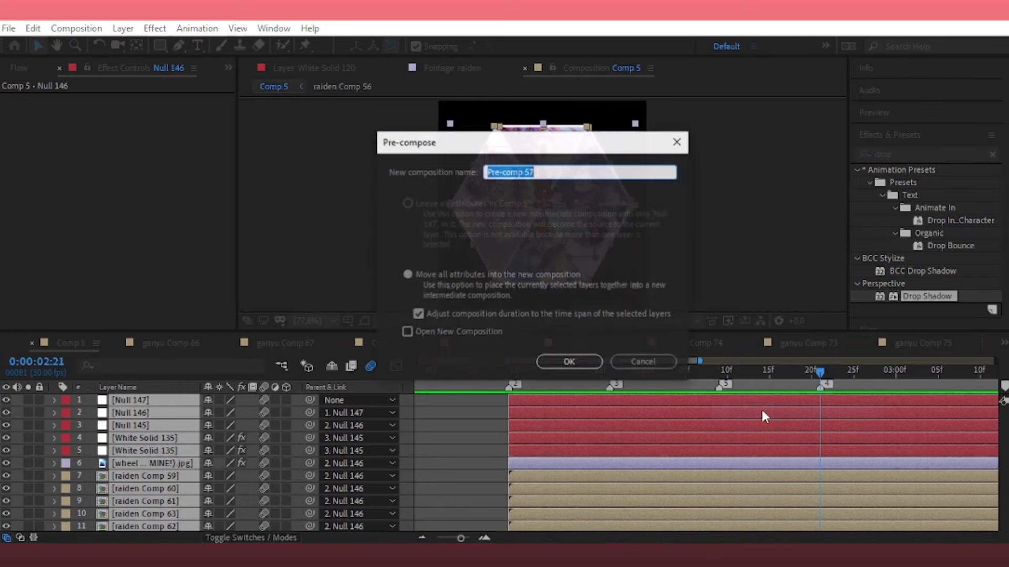
{"action": "left_click", "coordinate": [561, 365]}
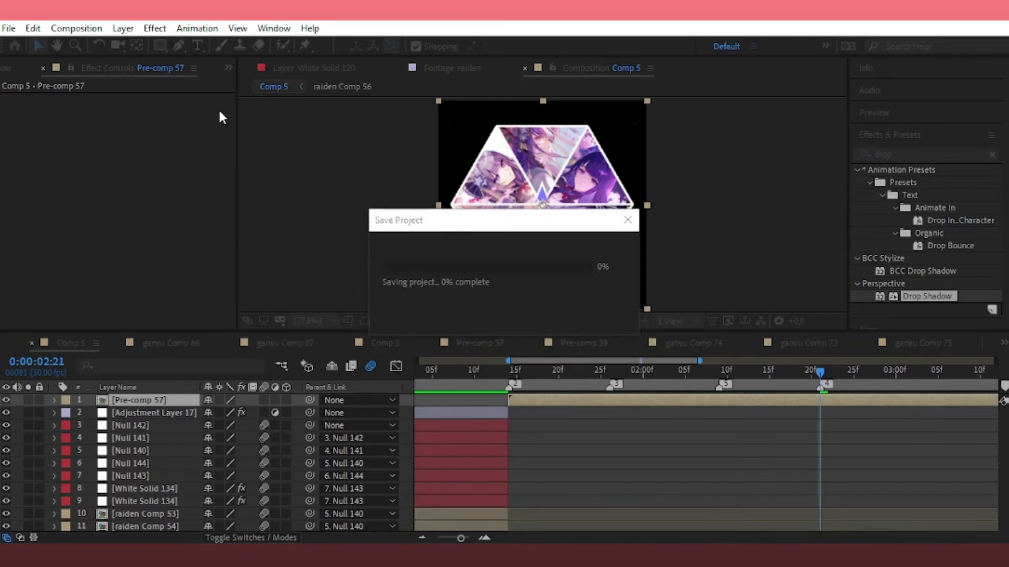
- Drag the Raiden jpg from the Project panel into the timeline as a new layer
{"action": "left_click", "coordinate": [228, 67]}
{"action": "left_click", "coordinate": [294, 85]}
{"action": "mouse_move", "coordinate": [52, 259]}
{"action": "left_mouse_down"}
{"action": "mouse_move", "coordinate": [513, 405]}
{"action": "mouse_move", "coordinate": [519, 390]}
{"action": "left_mouse_up"}
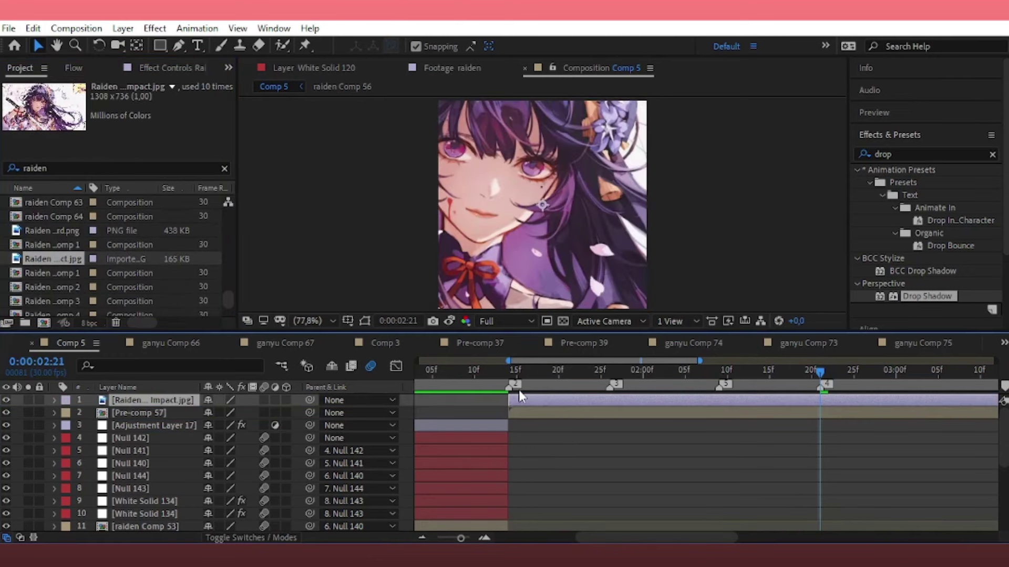
- Scale the Raiden image to 49% and move it right to X 232
{"action": "key", "text": "s"}
{"action": "left_click_drag", "start_coordinate": [254, 415], "coordinate": [247, 448]}
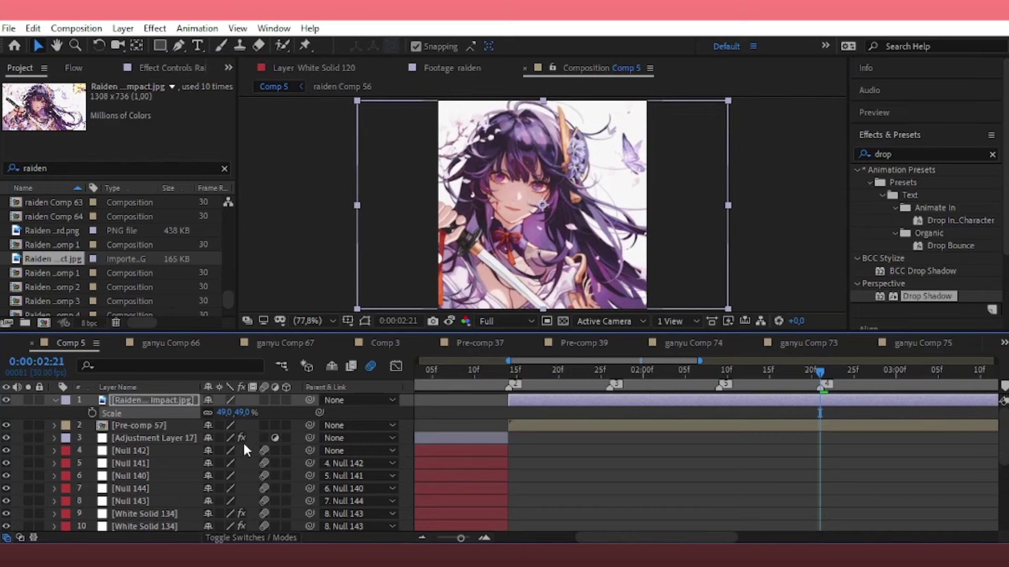
{"action": "key", "text": "p"}
{"action": "left_click_drag", "start_coordinate": [210, 412], "coordinate": [256, 419]}
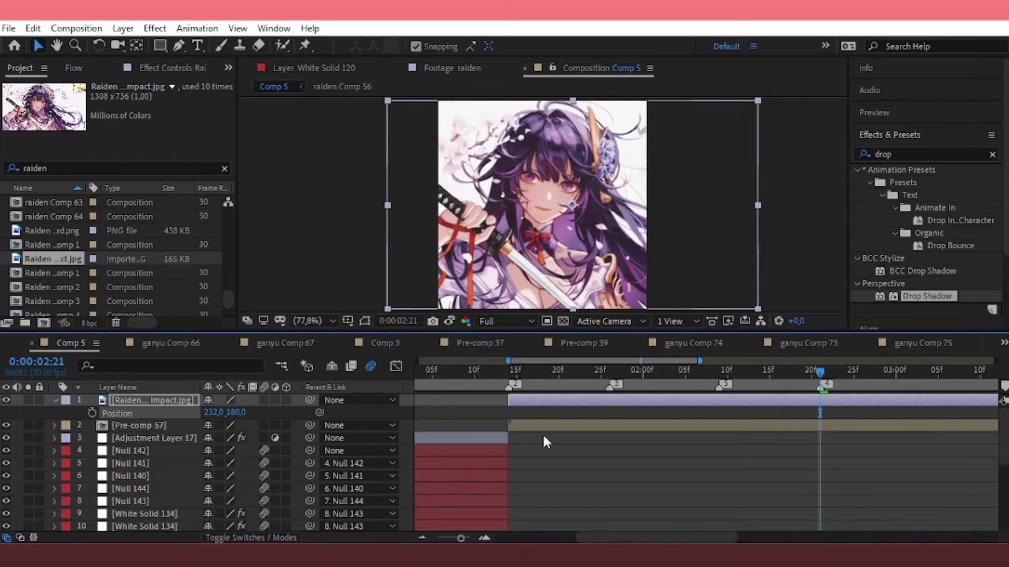
- Pre-compose the Raiden image and give the layer a Fuchsia label
{"action": "right_click", "coordinate": [546, 406]}
{"action": "left_click", "coordinate": [625, 479]}
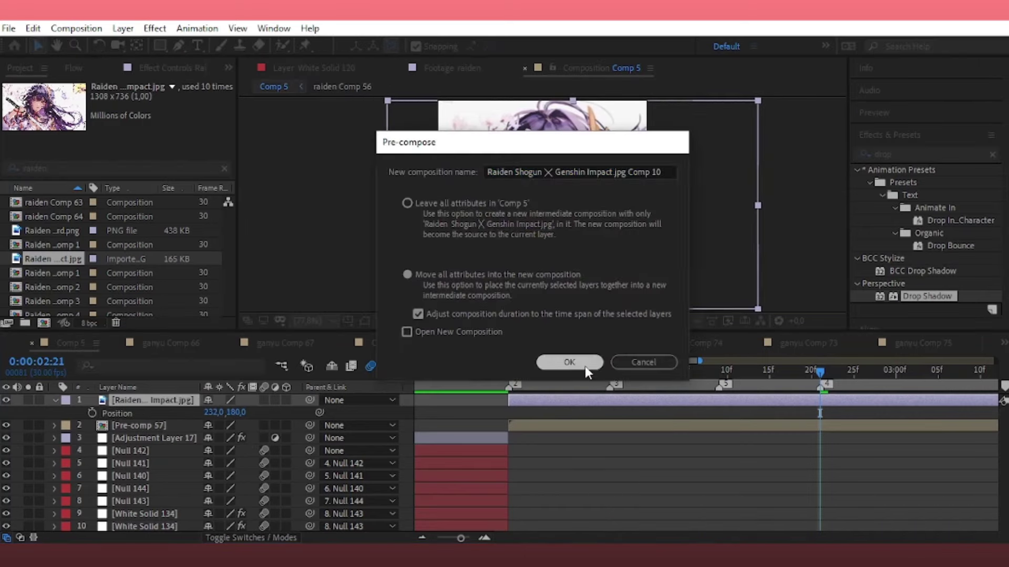
{"action": "left_click", "coordinate": [584, 367]}
{"action": "left_click", "coordinate": [65, 399]}
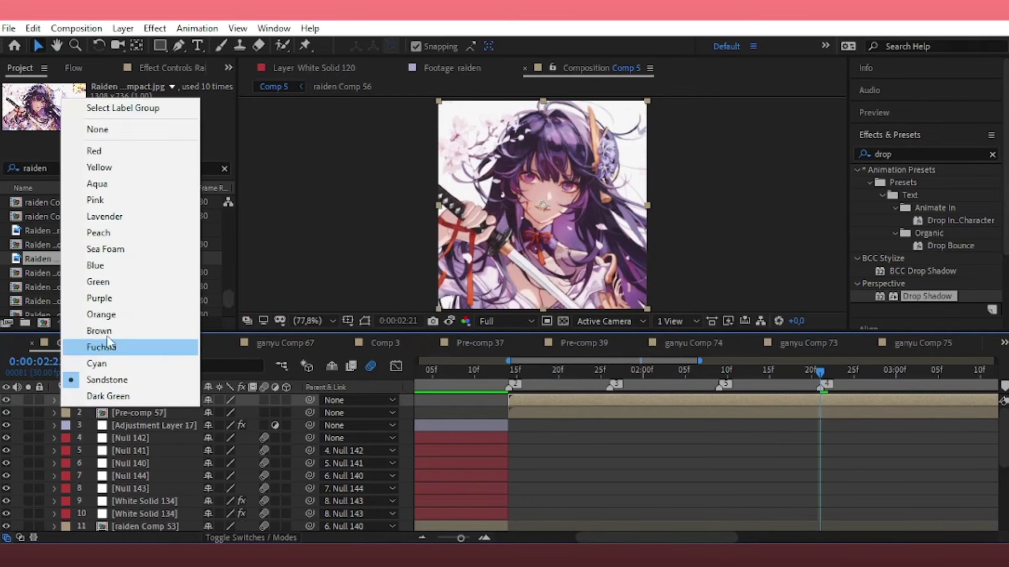
{"action": "left_click", "coordinate": [106, 347]}
- Make the Raiden pre-comp 3D, view Custom View 1, and duplicate the layer twice
{"action": "left_click", "coordinate": [285, 401]}
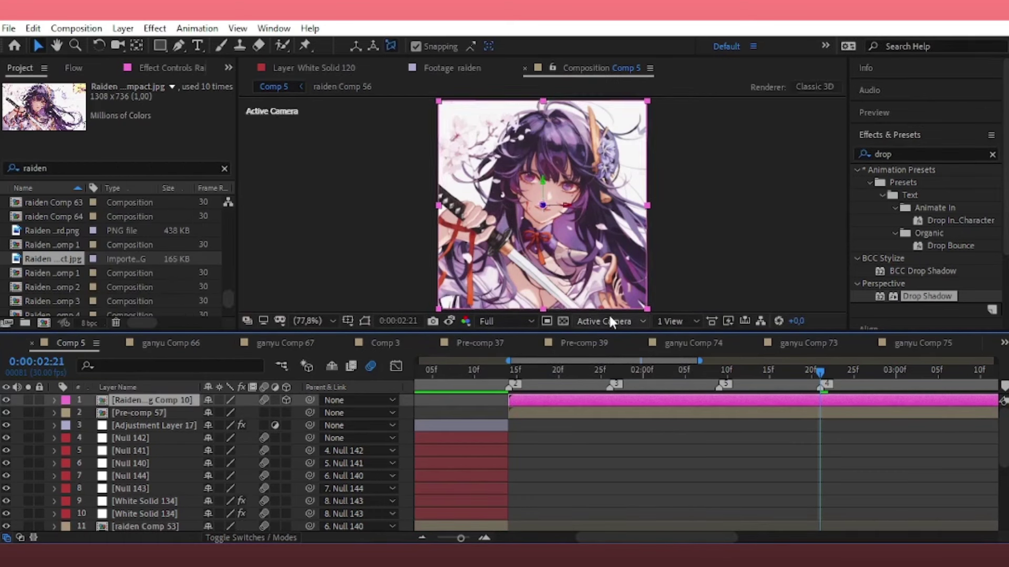
{"action": "left_click", "coordinate": [633, 322]}
{"action": "left_click", "coordinate": [625, 458]}
{"action": "key", "text": "ctrl+d"}
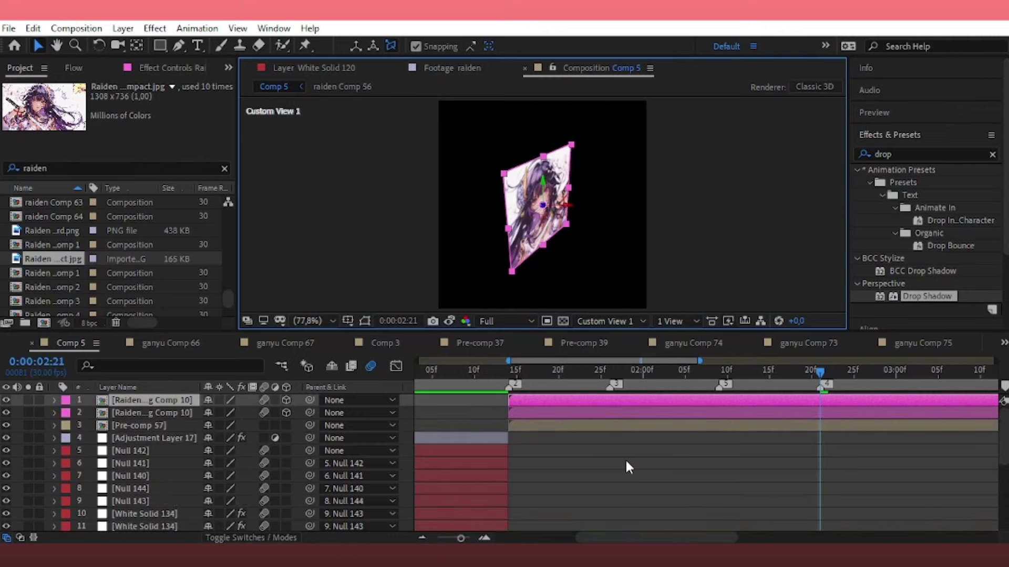
{"action": "key", "text": "ctrl+d"}
{"action": "key", "text": "ctrl+d"}
{"action": "key", "text": "ctrl+d"}
{"action": "key", "text": "ctrl+d"}
- Set the top two faces' Z positions to 180 and -180
{"action": "left_click", "coordinate": [95, 411], "text": "shift"}
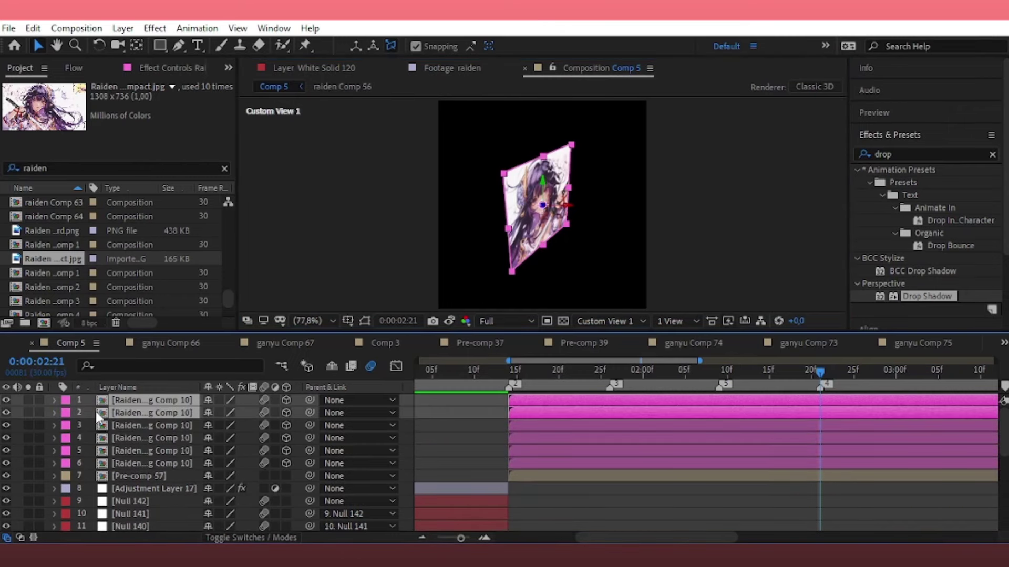
{"action": "key", "text": "p"}
{"action": "left_click", "coordinate": [253, 412]}
{"action": "type", "text": "1"}
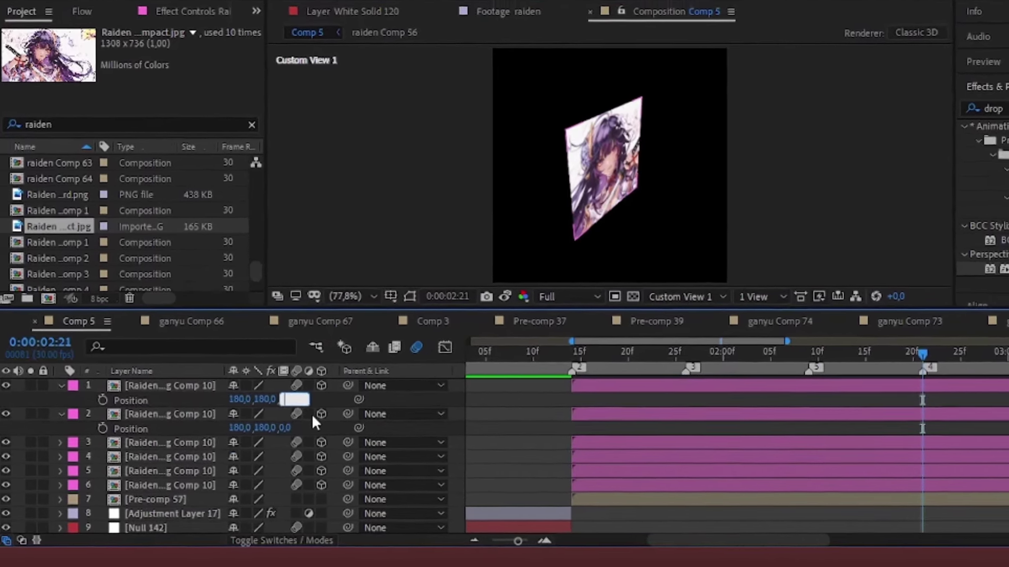
{"action": "type", "text": "8"}
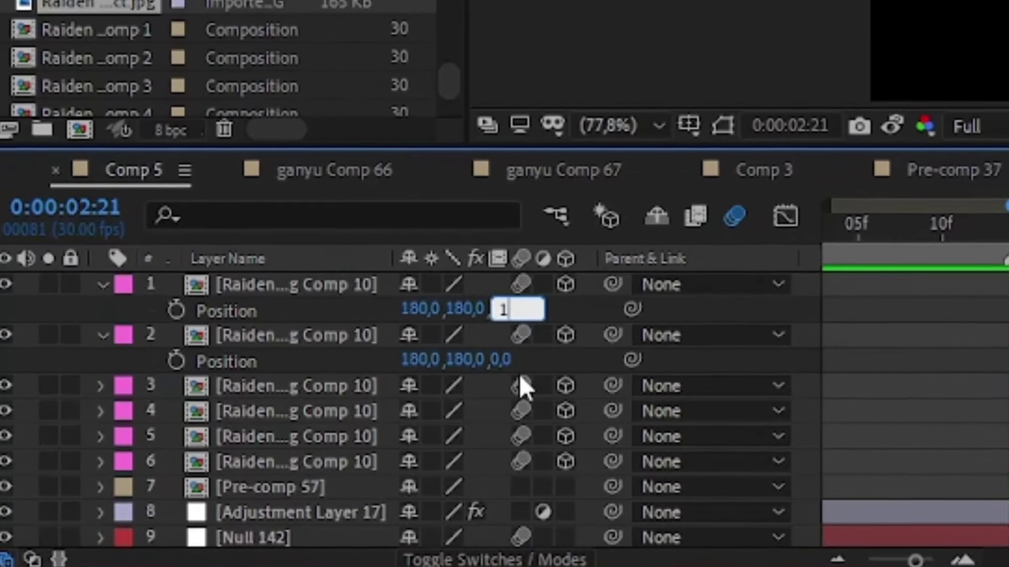
{"action": "type", "text": "0"}
{"action": "left_click", "coordinate": [514, 355]}
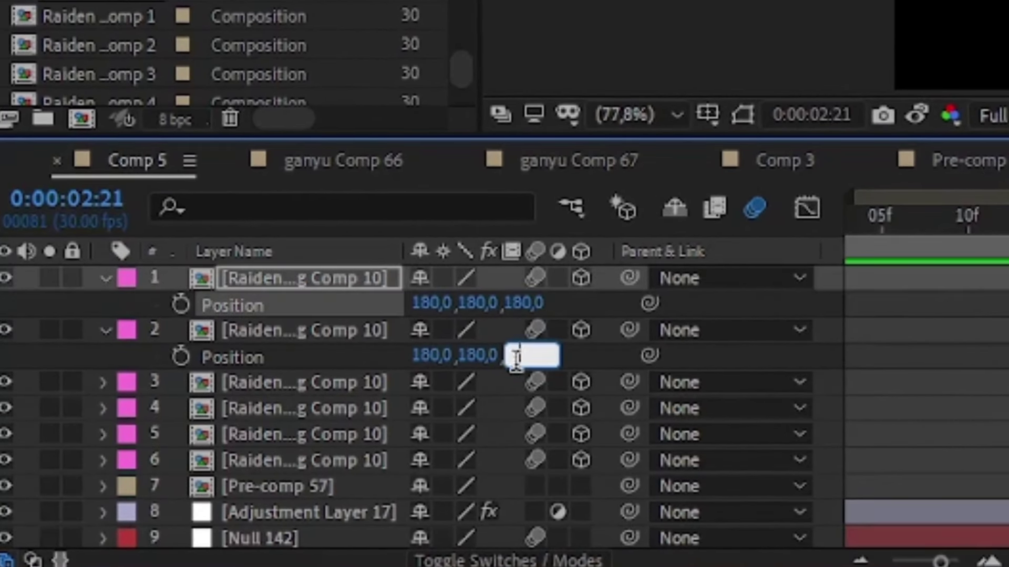
{"action": "type", "text": "-180"}
{"action": "key", "text": "Return"}
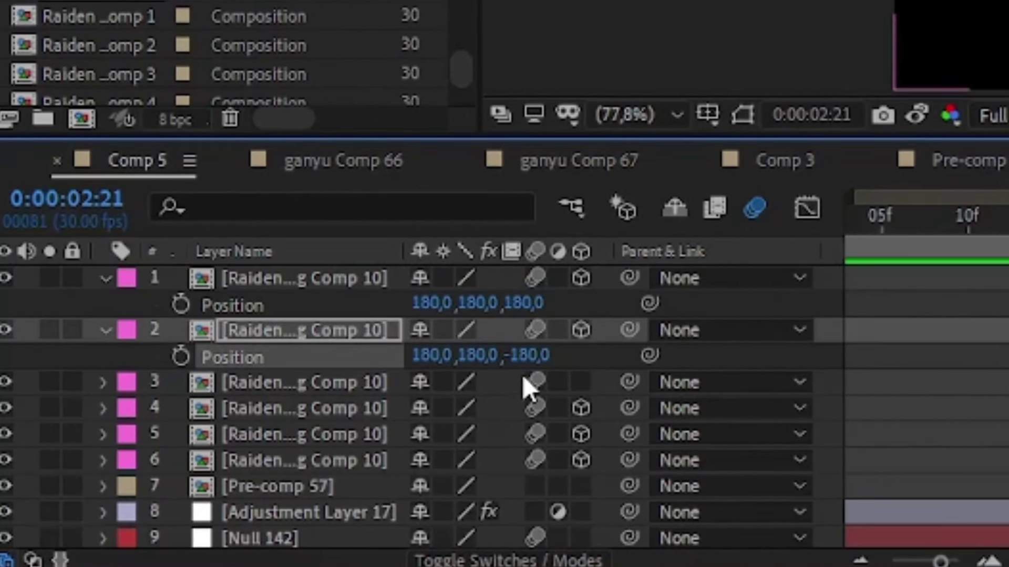
- Set the third and fourth faces' X positions to 0 and 360
{"action": "left_click", "coordinate": [227, 383]}
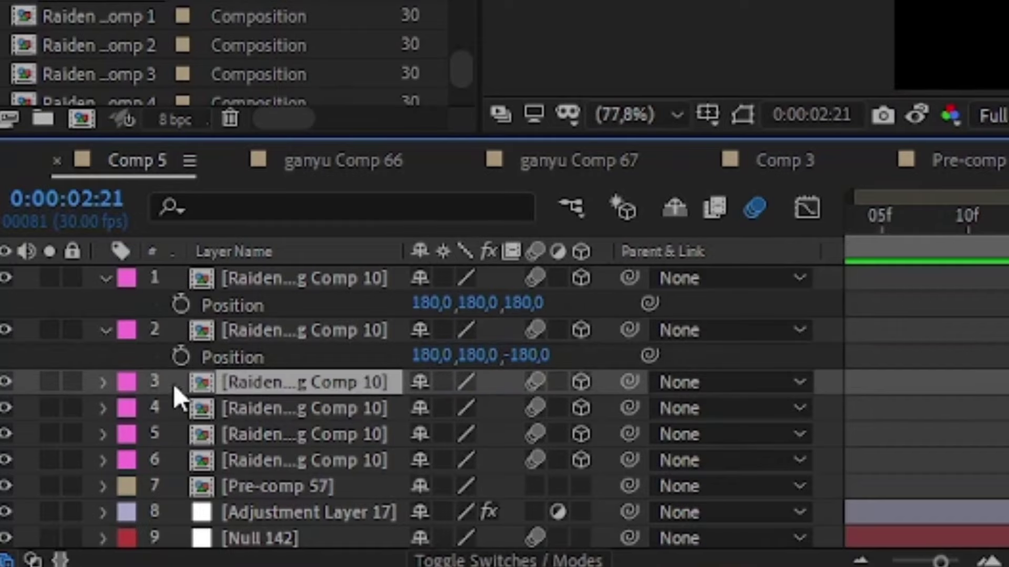
{"action": "left_click", "coordinate": [198, 409], "text": "shift"}
{"action": "key", "text": "r"}
{"action": "left_click", "coordinate": [453, 460]}
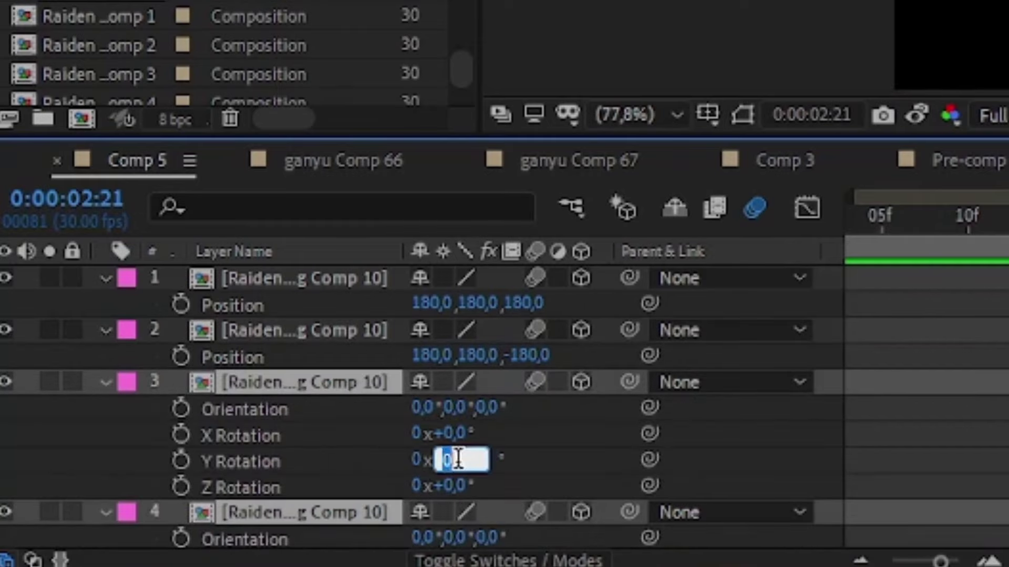
{"action": "left_click", "coordinate": [122, 393]}
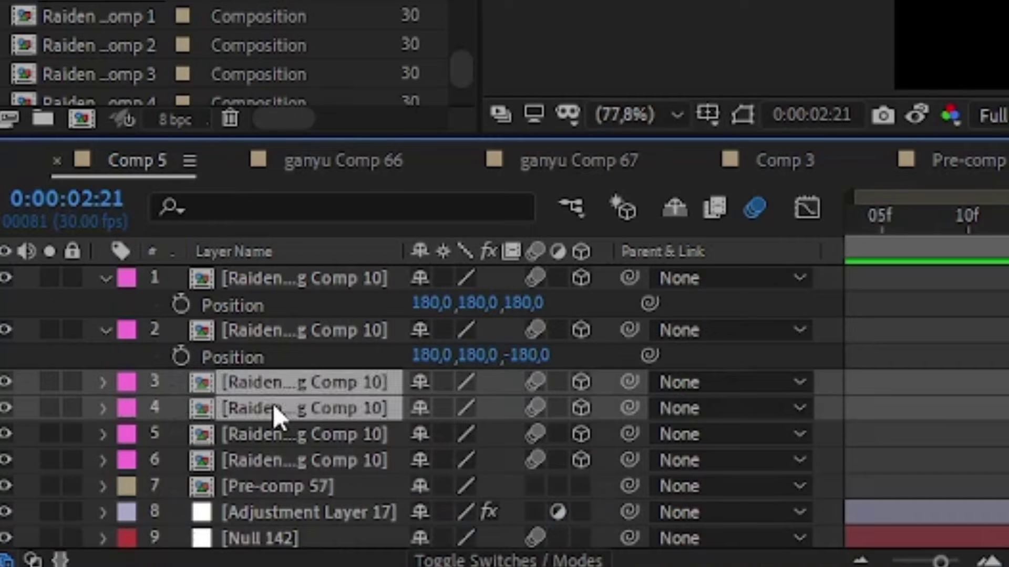
{"action": "key", "text": "p"}
{"action": "left_click", "coordinate": [424, 408]}
{"action": "type", "text": "0"}
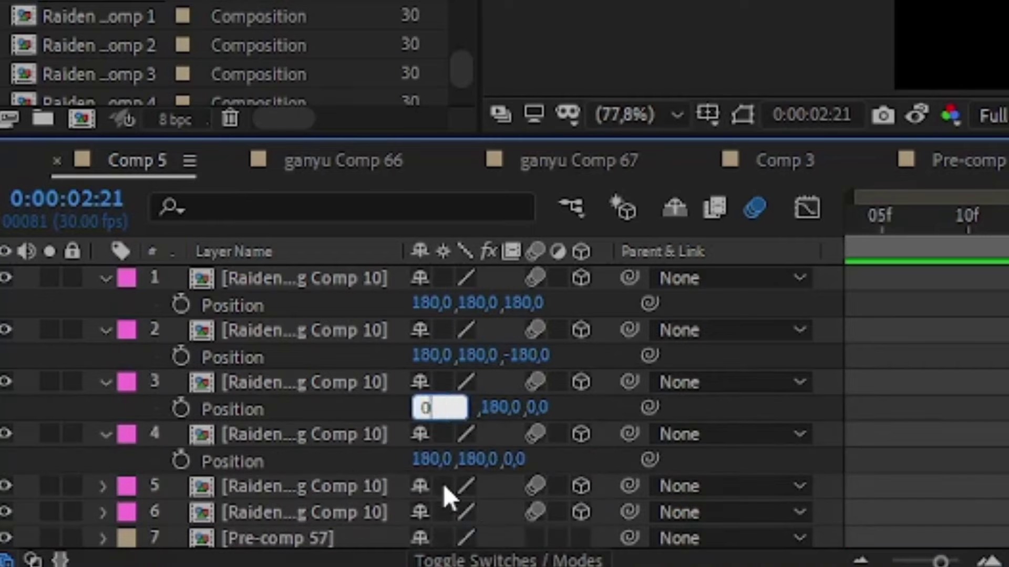
{"action": "left_click", "coordinate": [424, 459]}
{"action": "type", "text": "360"}
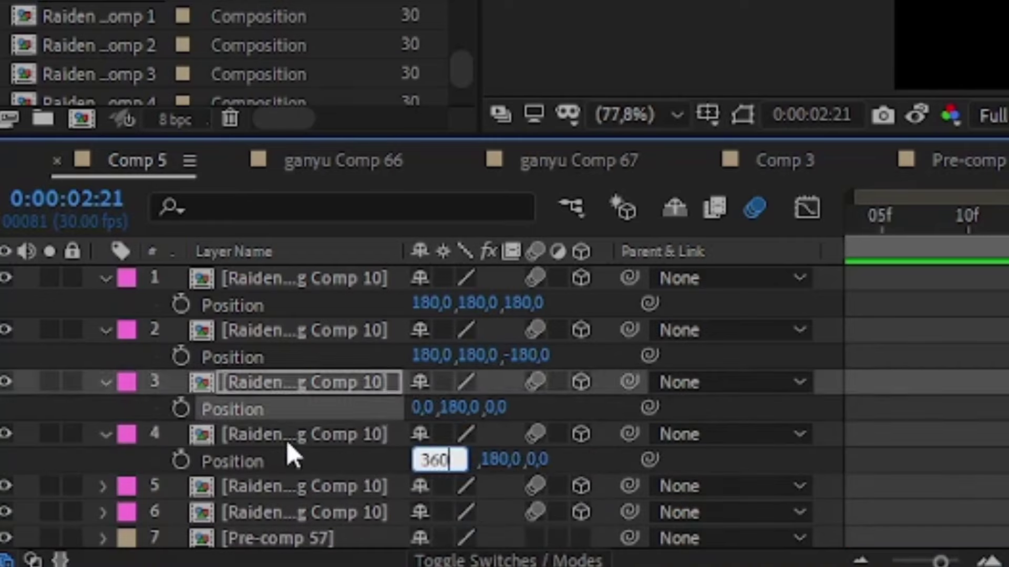
{"action": "left_click", "coordinate": [286, 440]}
- Set the fifth and sixth faces' Y positions to 0 and 360
{"action": "left_click", "coordinate": [162, 484]}
{"action": "key", "text": "r"}
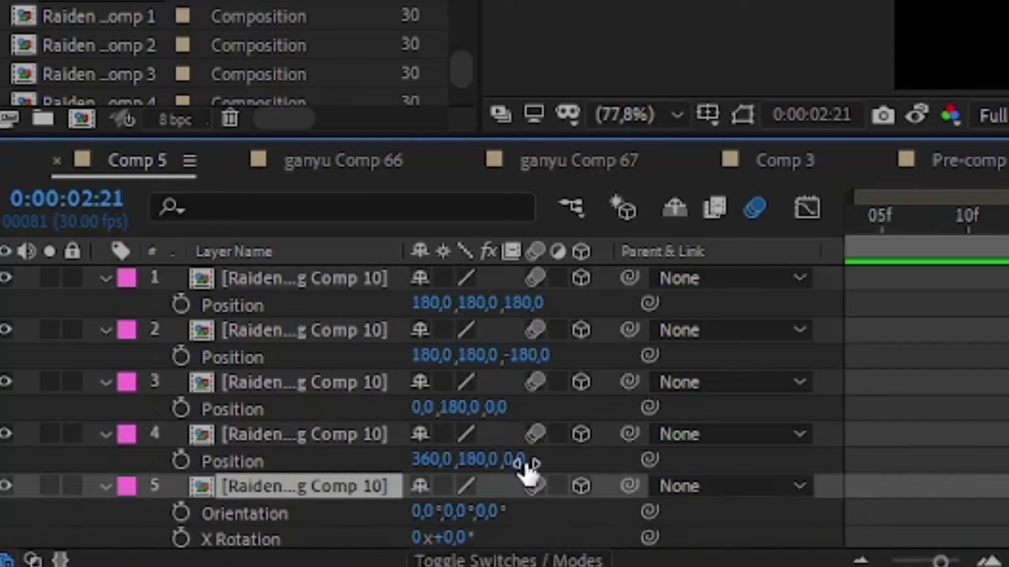
{"action": "scroll", "coordinate": [458, 446], "scroll_direction": "down", "scroll_amount": 3}
{"action": "left_click", "coordinate": [450, 460]}
{"action": "type", "text": "90"}
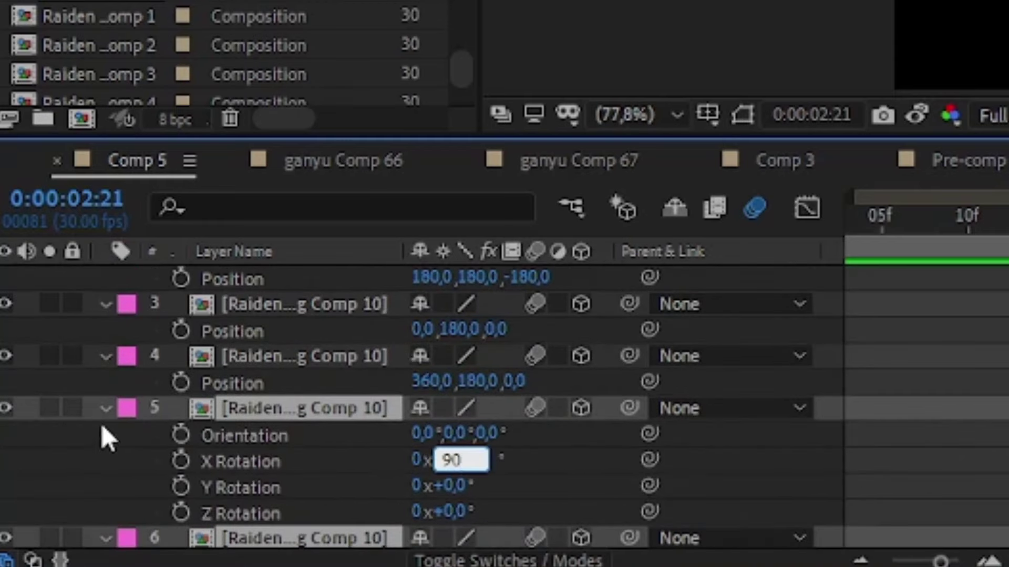
{"action": "key", "text": "Return"}
{"action": "key", "text": "r"}
{"action": "key", "text": "p"}
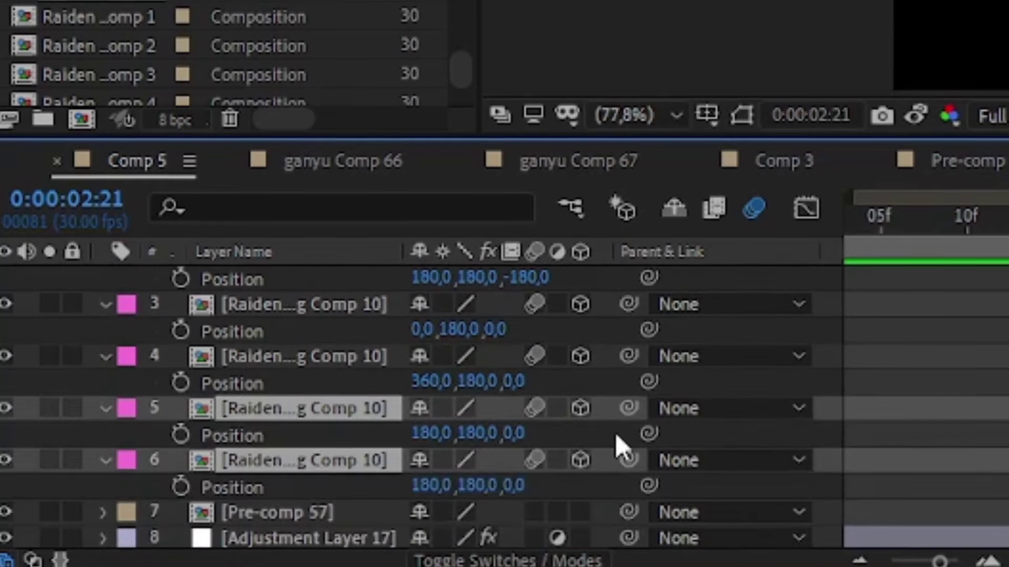
{"action": "left_click", "coordinate": [476, 433]}
{"action": "type", "text": "0"}
{"action": "left_click", "coordinate": [476, 485]}
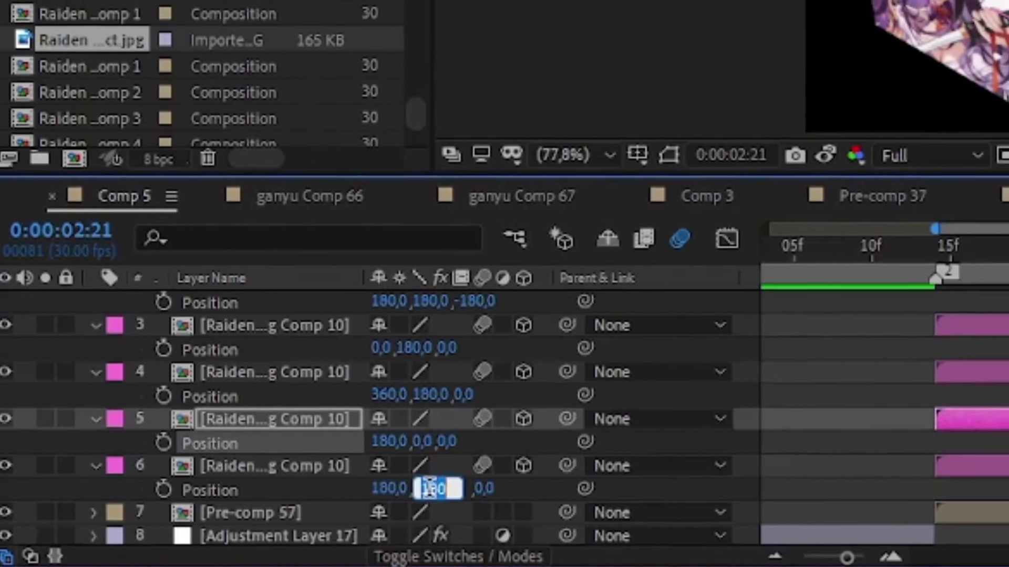
{"action": "type", "text": "360"}
{"action": "left_click", "coordinate": [140, 487]}
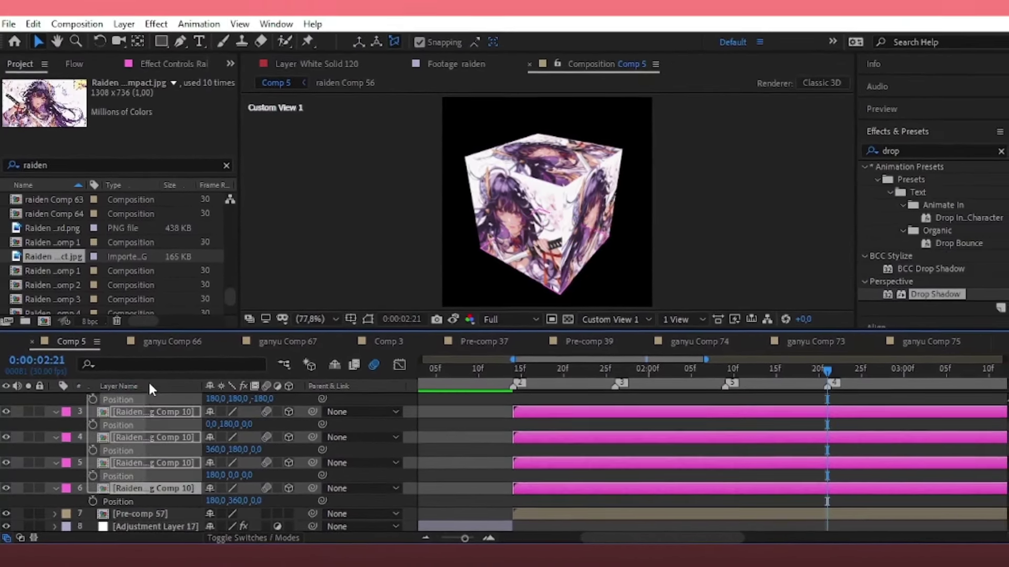
- Collapse the six face layers' properties and deselect them
{"action": "scroll", "coordinate": [59, 401], "scroll_direction": "up", "scroll_amount": 2}
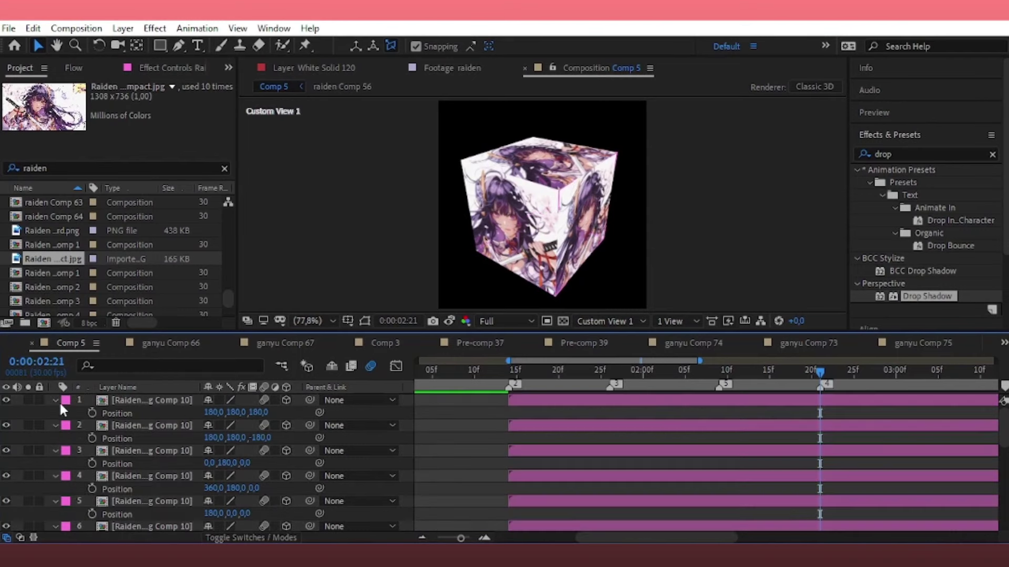
{"action": "left_click", "coordinate": [90, 400]}
{"action": "left_click", "coordinate": [125, 525], "text": "shift"}
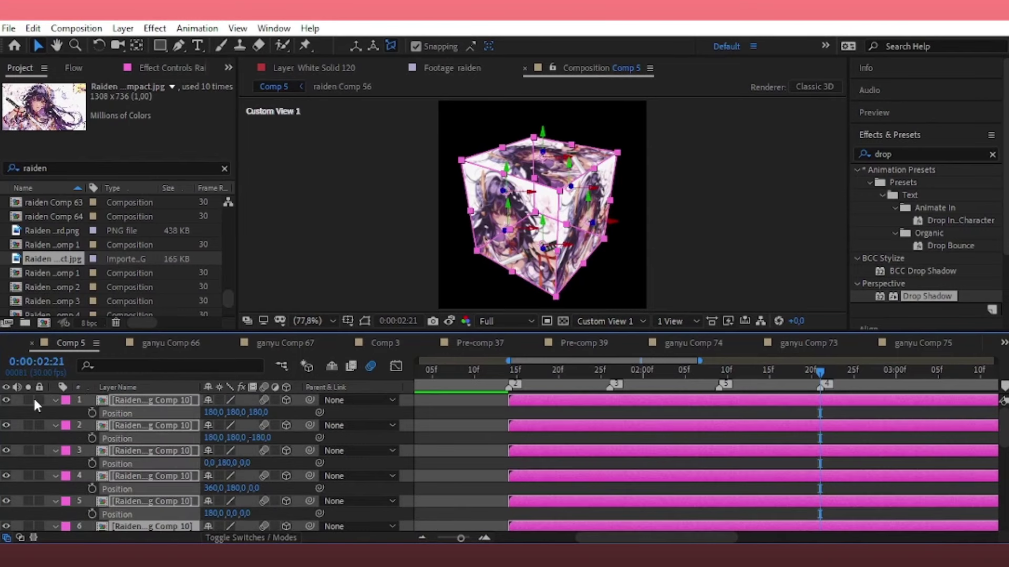
{"action": "left_click", "coordinate": [53, 399]}
{"action": "left_click", "coordinate": [681, 288]}
- In the Raiden Comp 10 precomp, draw a rectangle shape framing the whole image
{"action": "double_click", "coordinate": [598, 406]}
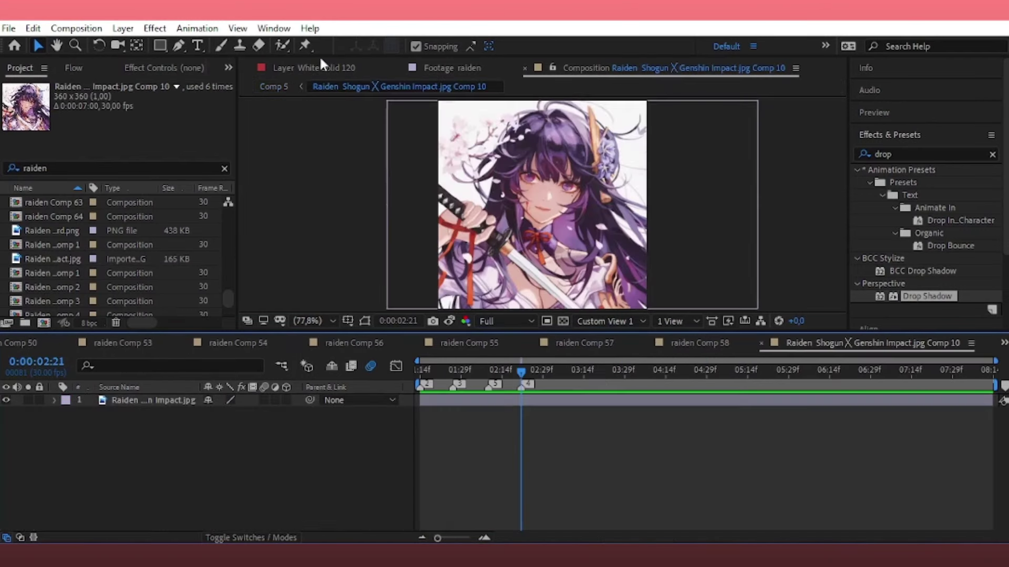
{"action": "left_click", "coordinate": [122, 28]}
{"action": "mouse_move", "coordinate": [136, 44]}
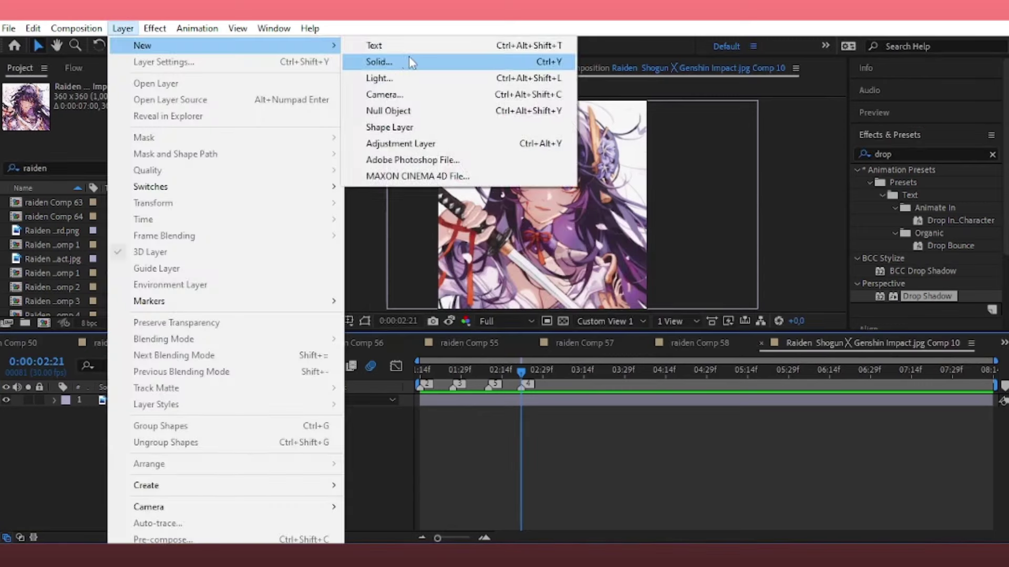
{"action": "left_click", "coordinate": [420, 63]}
{"action": "left_click", "coordinate": [602, 375]}
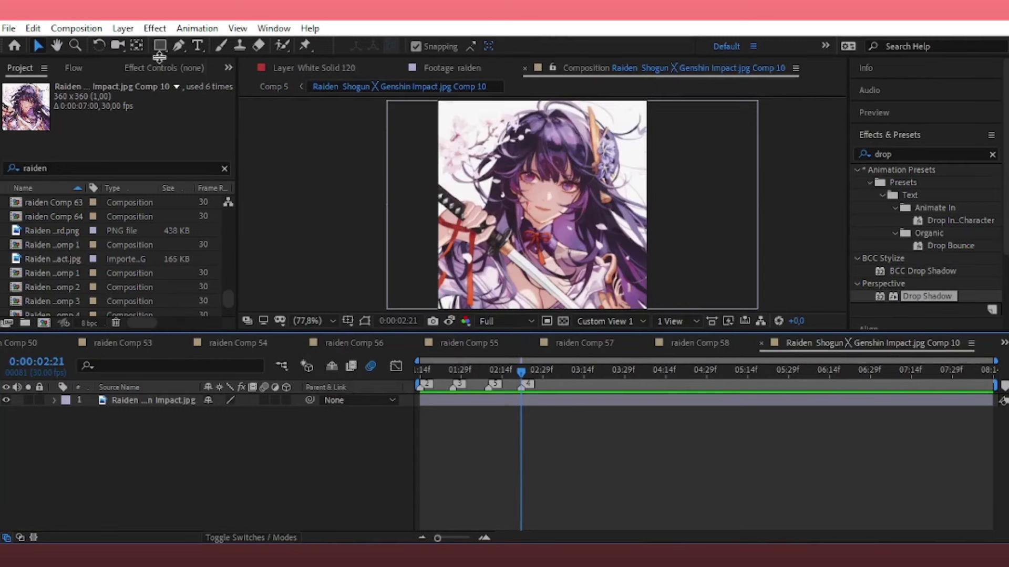
{"action": "left_click", "coordinate": [158, 66]}
{"action": "left_click", "coordinate": [160, 46]}
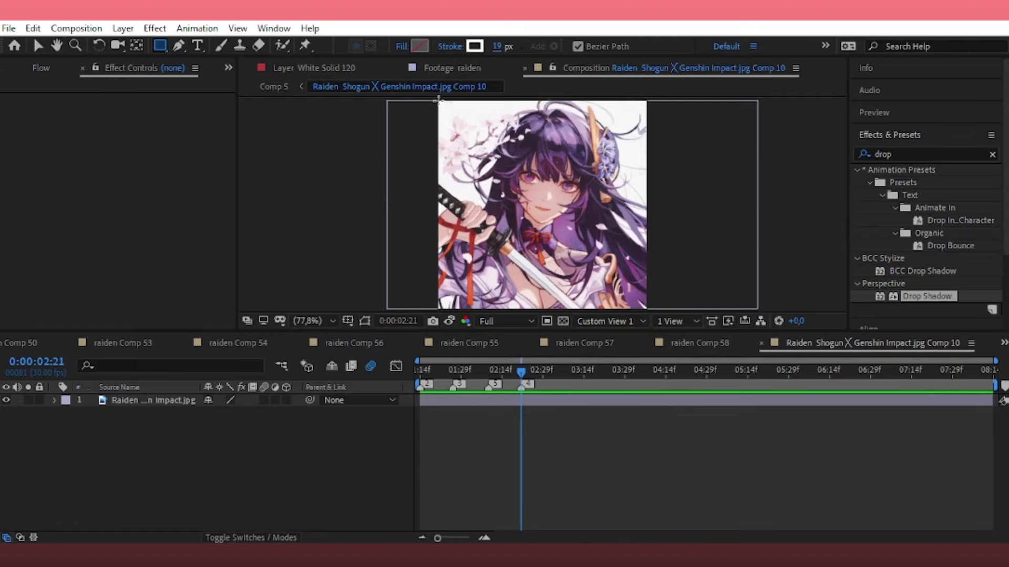
{"action": "left_click_drag", "start_coordinate": [438, 100], "coordinate": [646, 309]}
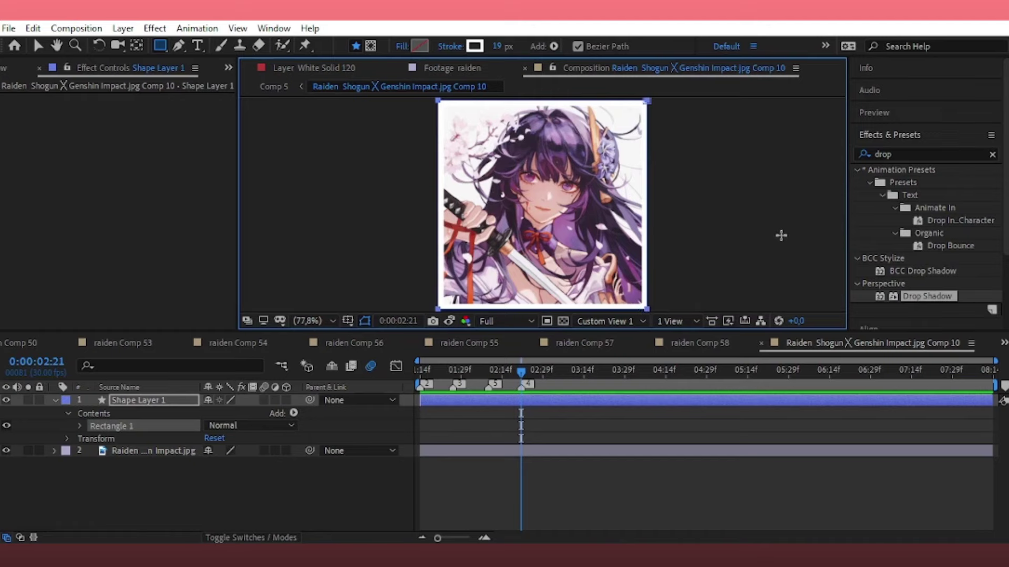
{"action": "key", "text": "v"}
- Return to Comp 5 via the viewer's composition list
{"action": "left_click", "coordinate": [750, 237]}
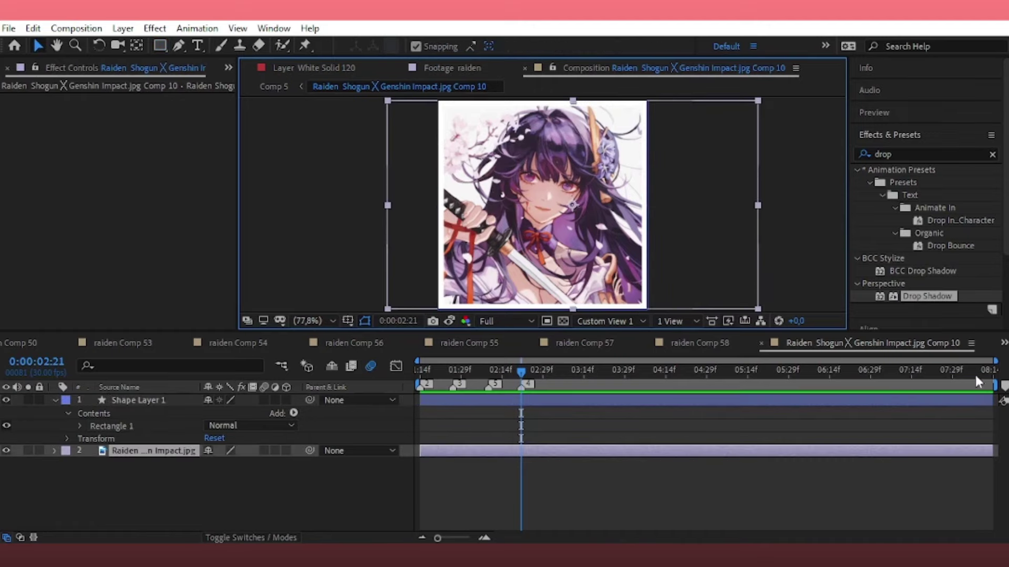
{"action": "left_click", "coordinate": [677, 67]}
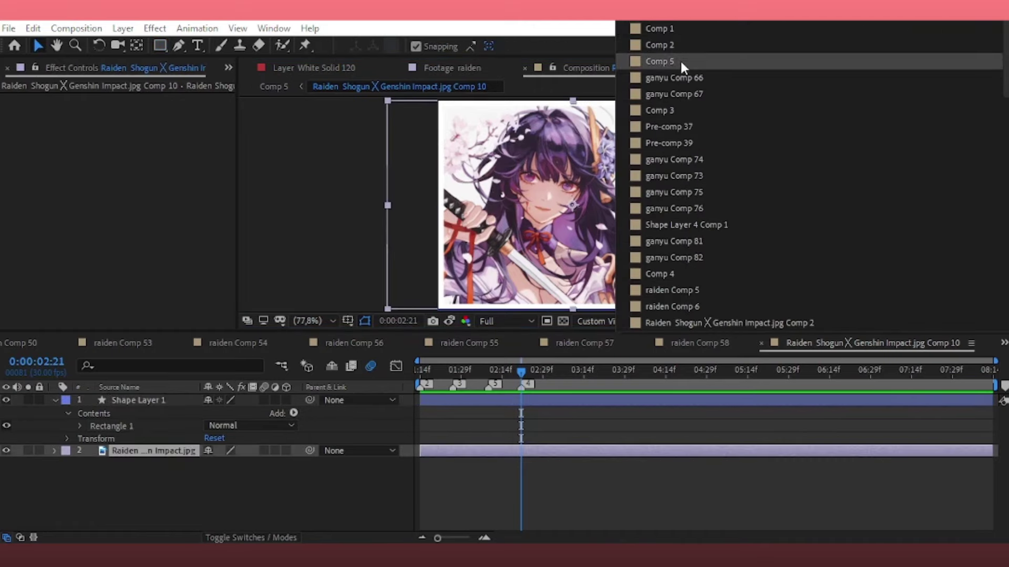
{"action": "left_click", "coordinate": [680, 61]}
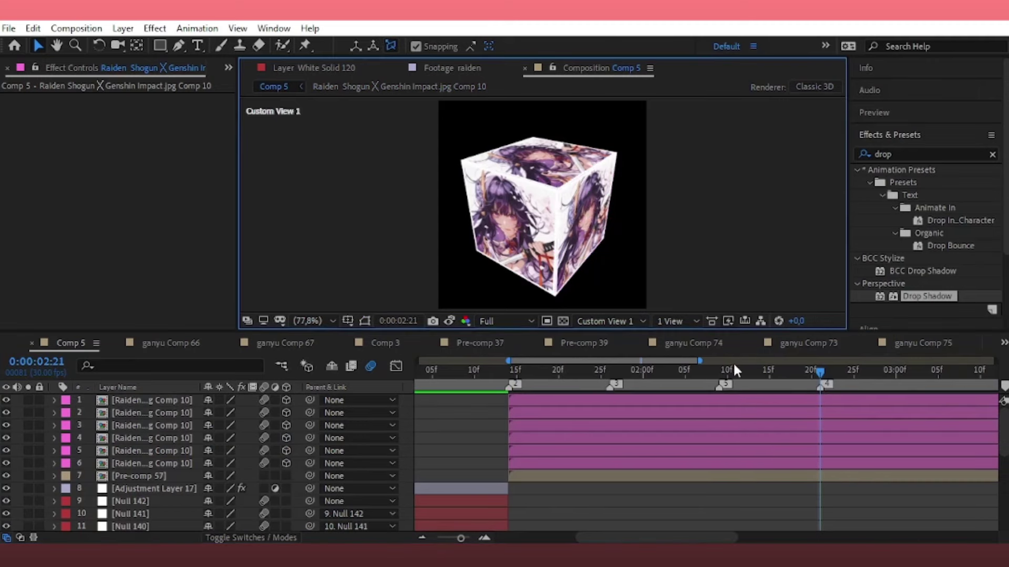
- Switch the viewer to Active Camera, move to 0:00:01:14, and save the project
{"action": "left_click", "coordinate": [612, 321]}
{"action": "left_click", "coordinate": [617, 333]}
{"action": "left_click", "coordinate": [509, 370]}
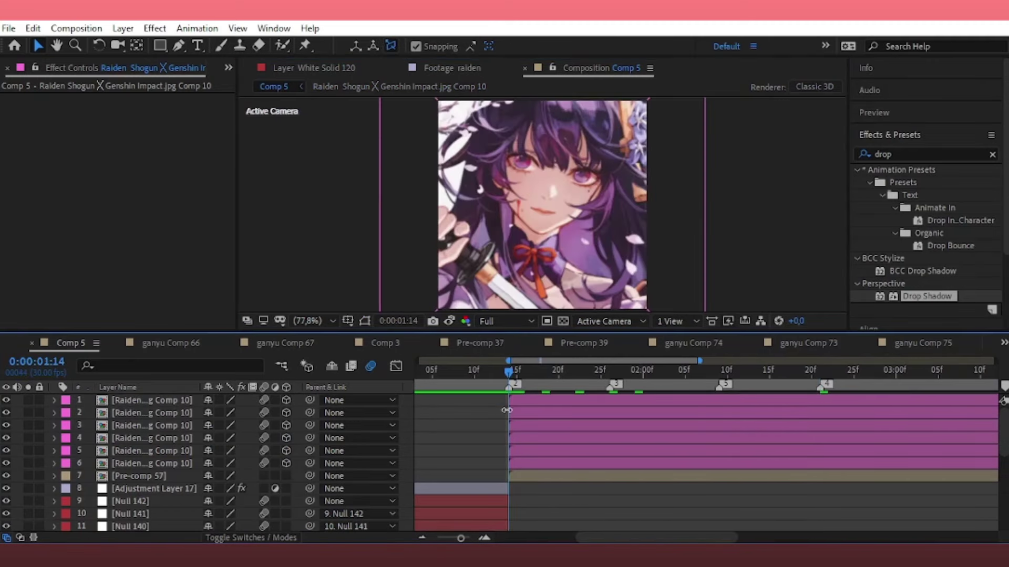
{"action": "key", "text": "ctrl+s"}
- Add a Null Object trimmed to start at 1:14, with motion blur and 3D enabled
{"action": "left_click", "coordinate": [123, 28]}
{"action": "mouse_move", "coordinate": [140, 43]}
{"action": "left_click", "coordinate": [414, 108]}
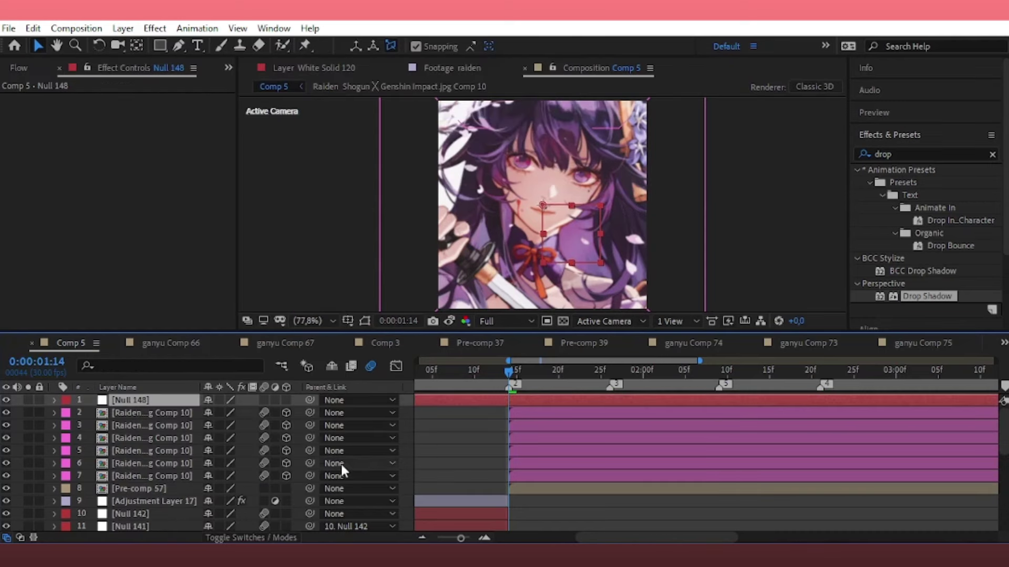
{"action": "key", "text": "alt+bracketleft"}
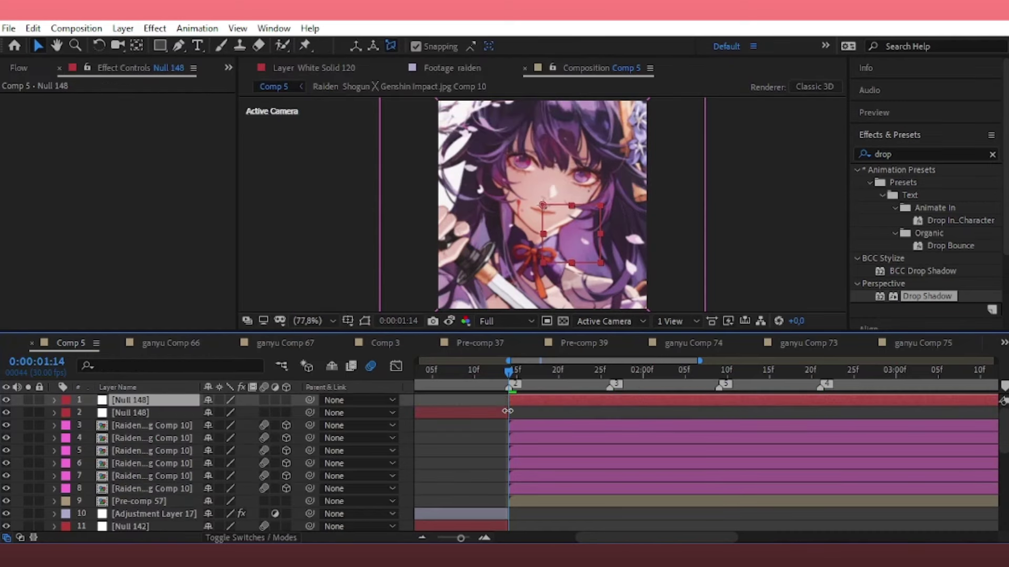
{"action": "left_click", "coordinate": [264, 401]}
{"action": "left_click", "coordinate": [286, 400]}
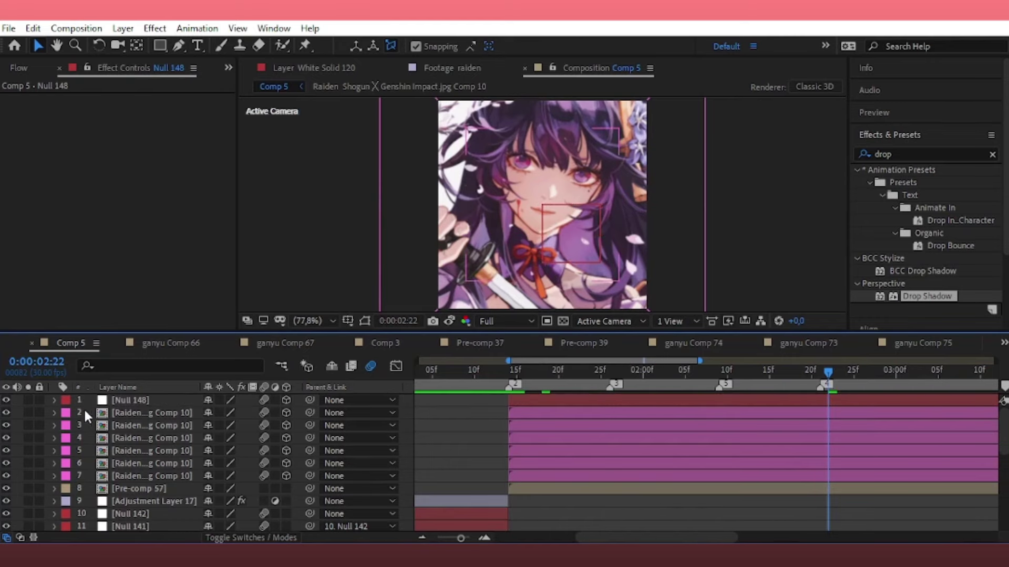
- Parent the six cube faces to Null 148 and scale the null to 43%
{"action": "left_click_drag", "start_coordinate": [84, 408], "coordinate": [85, 476]}
{"action": "left_click_drag", "start_coordinate": [310, 411], "coordinate": [189, 402]}
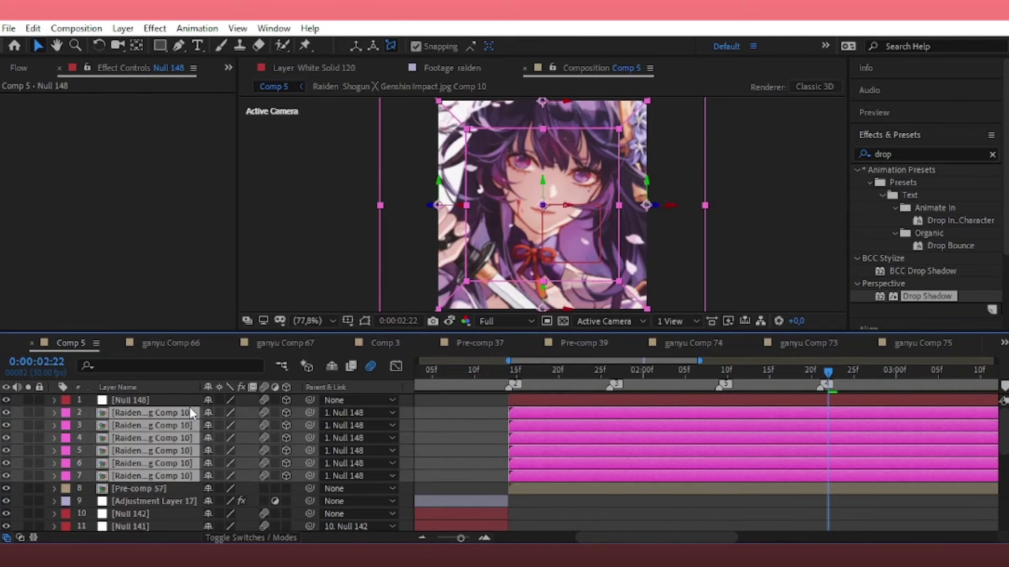
{"action": "left_click", "coordinate": [187, 401]}
{"action": "key", "text": "s"}
{"action": "left_click_drag", "start_coordinate": [264, 418], "coordinate": [262, 441]}
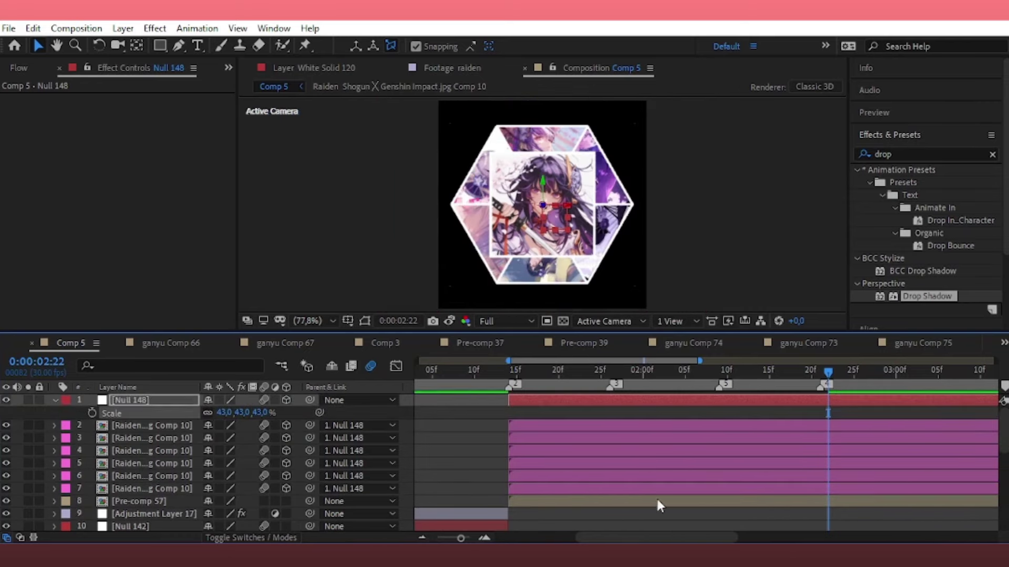
{"action": "key", "text": "s"}
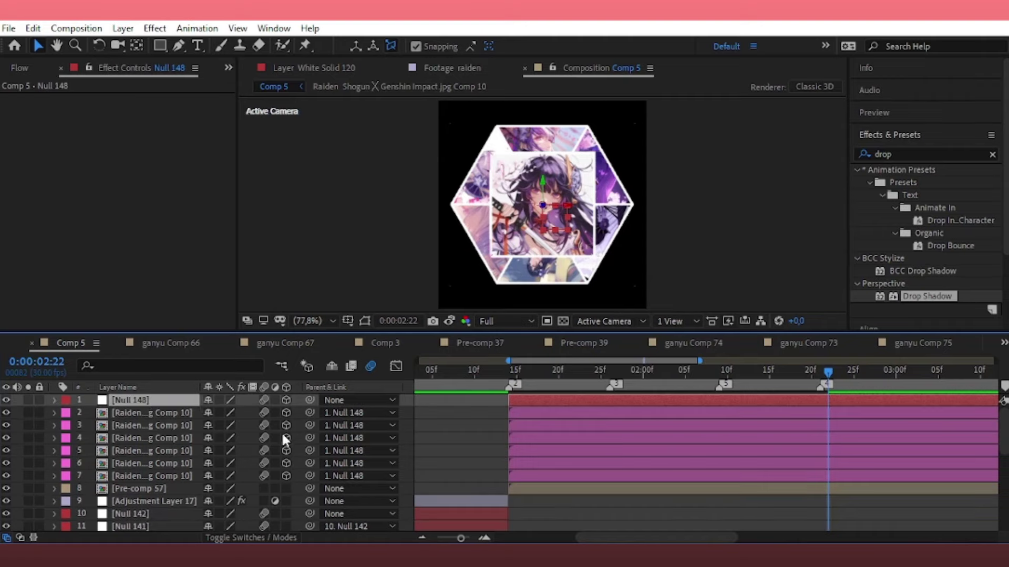
- Move Pre-comp 57 beneath Null 148, make it 3D, and scale it to 84%
{"action": "left_click", "coordinate": [552, 490]}
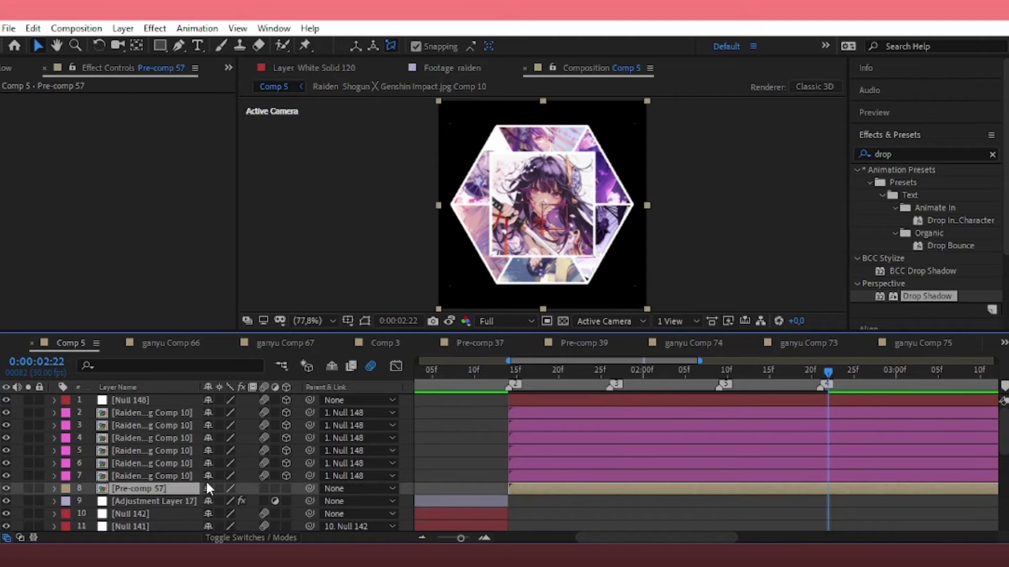
{"action": "mouse_move", "coordinate": [179, 487]}
{"action": "left_mouse_down"}
{"action": "mouse_move", "coordinate": [188, 412]}
{"action": "mouse_move", "coordinate": [245, 420]}
{"action": "left_mouse_up"}
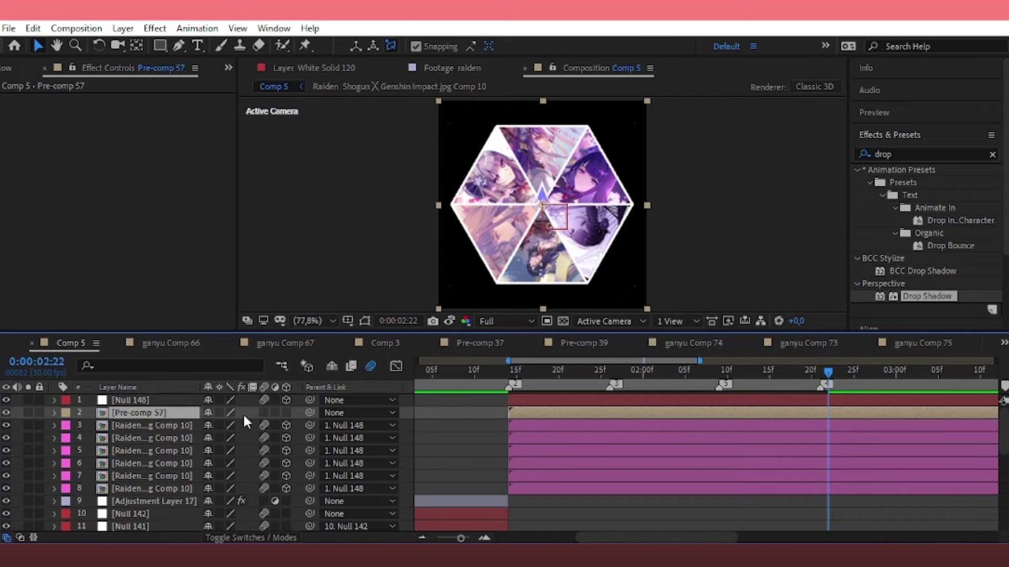
{"action": "left_click", "coordinate": [286, 412]}
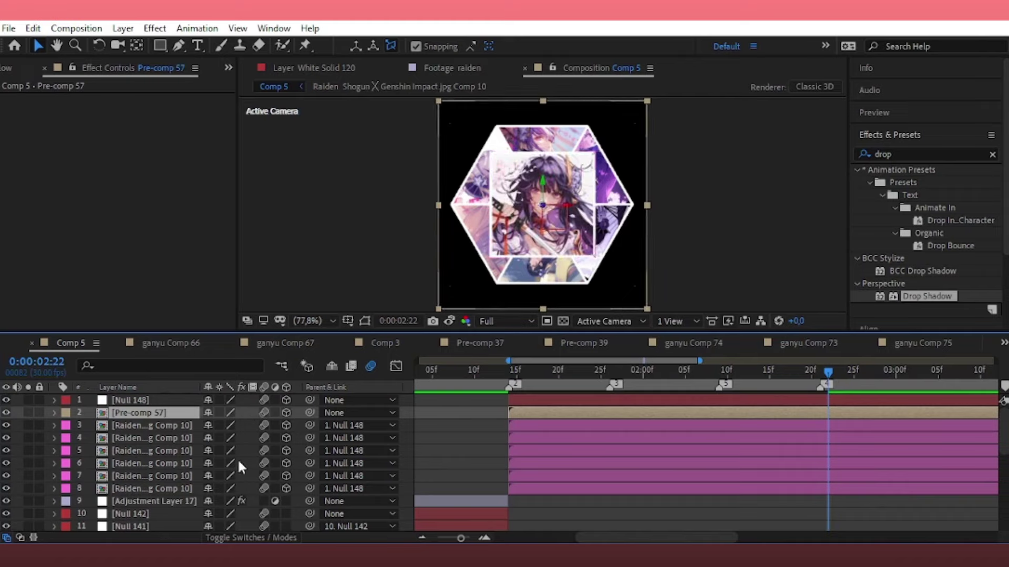
{"action": "key", "text": "s"}
{"action": "left_click_drag", "start_coordinate": [269, 425], "coordinate": [214, 449]}
{"action": "key", "text": "p"}
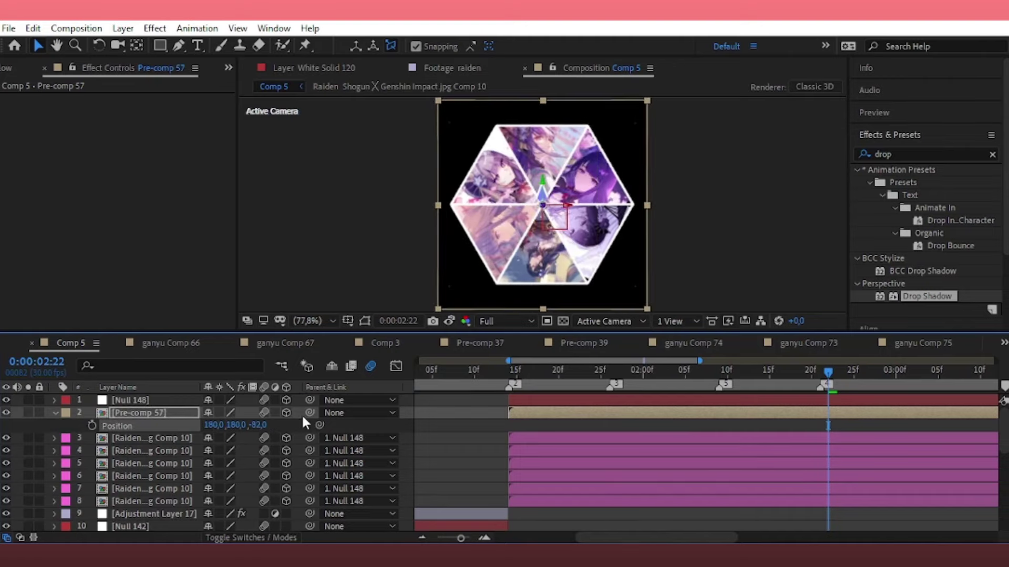
- Parent Pre-comp 57 to Null 148, then select the null at 1:18
{"action": "left_click_drag", "start_coordinate": [308, 411], "coordinate": [298, 400]}
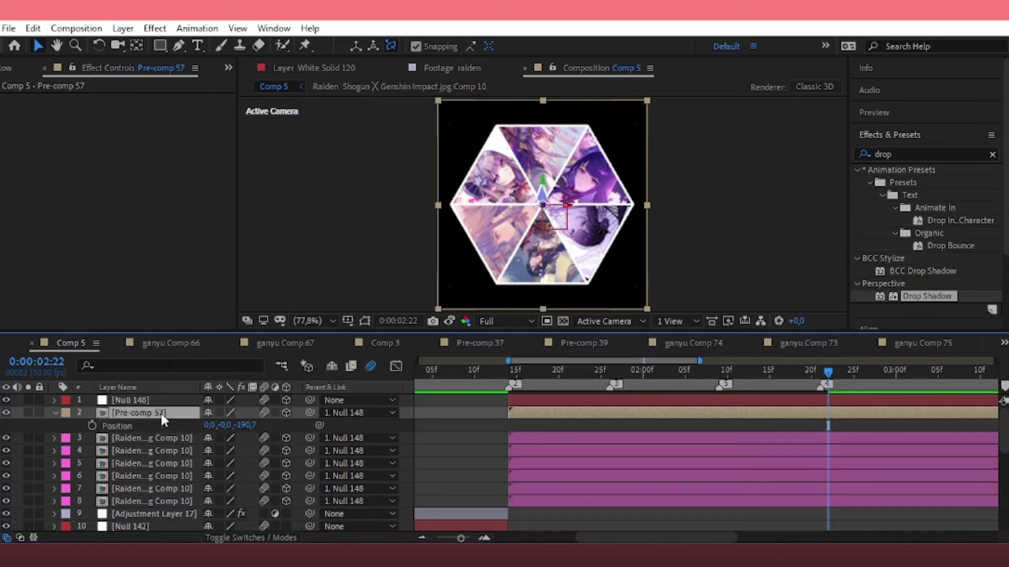
{"action": "left_click", "coordinate": [556, 400]}
{"action": "left_click_drag", "start_coordinate": [534, 370], "coordinate": [542, 399]}
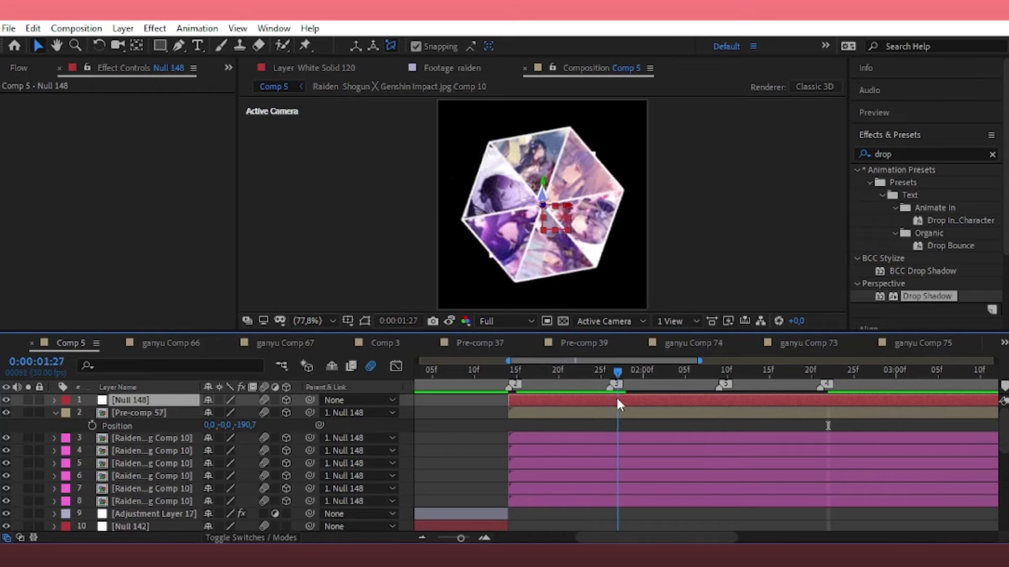
- Set X, Y and Z Rotation keyframes on Null 148 at 2:09
{"action": "mouse_move", "coordinate": [542, 403]}
{"action": "left_mouse_down"}
{"action": "mouse_move", "coordinate": [707, 399]}
{"action": "mouse_move", "coordinate": [720, 389]}
{"action": "left_mouse_up"}
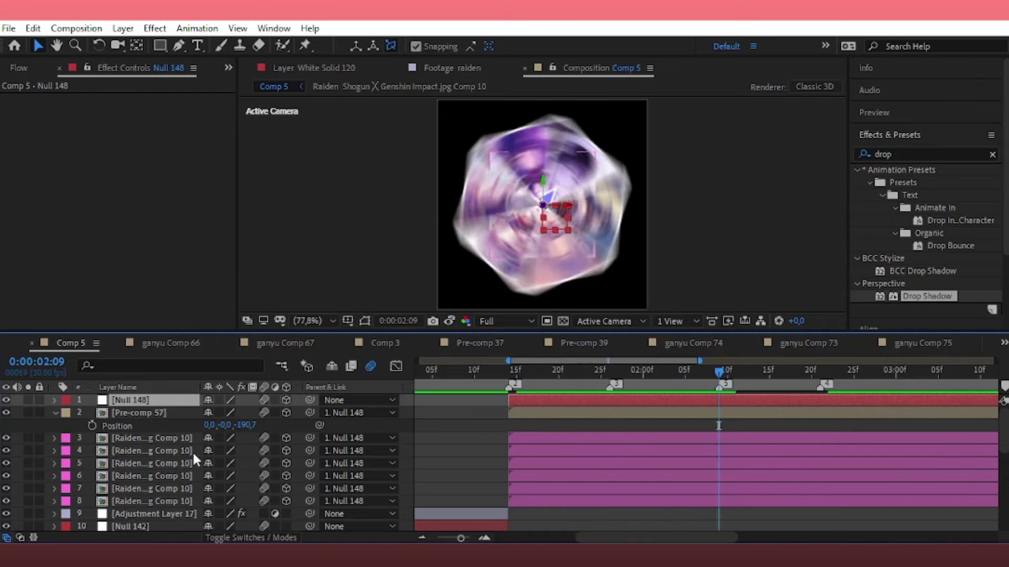
{"action": "key", "text": "r"}
{"action": "left_click", "coordinate": [92, 450]}
{"action": "left_click", "coordinate": [93, 425]}
{"action": "left_click", "coordinate": [93, 438]}
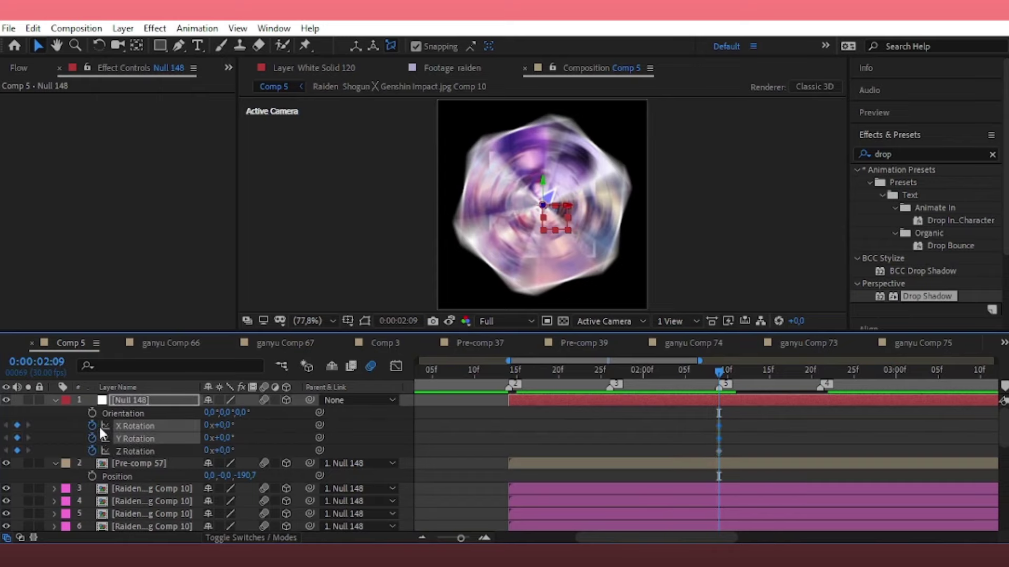
{"action": "key", "text": "r"}
{"action": "key", "text": "u"}
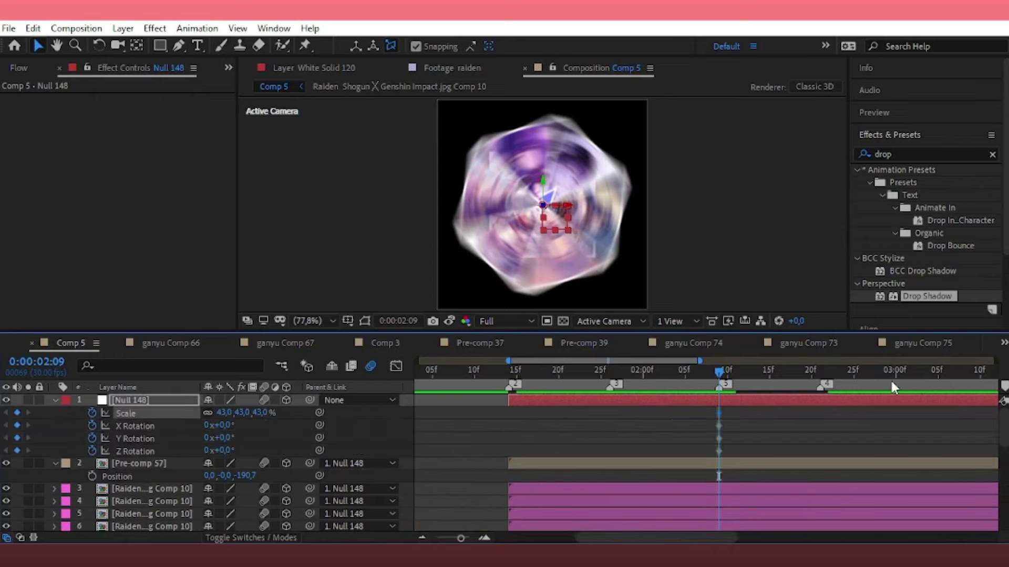
- At 3:03, set Null 148 to Z Rotation 180°, X Rotation -90° and 49% scale
{"action": "left_click_drag", "start_coordinate": [904, 383], "coordinate": [921, 387]}
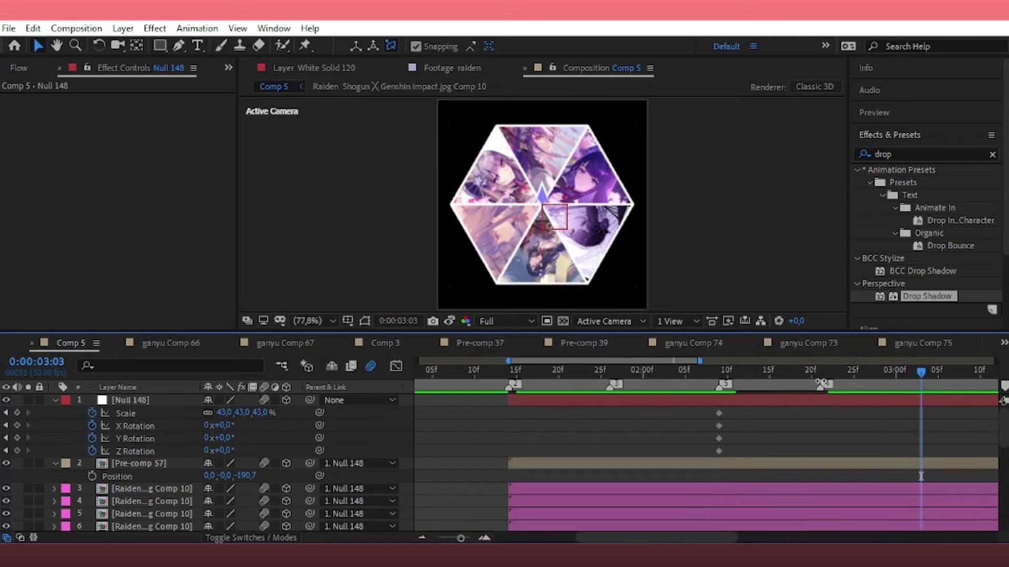
{"action": "left_click_drag", "start_coordinate": [921, 388], "coordinate": [837, 392]}
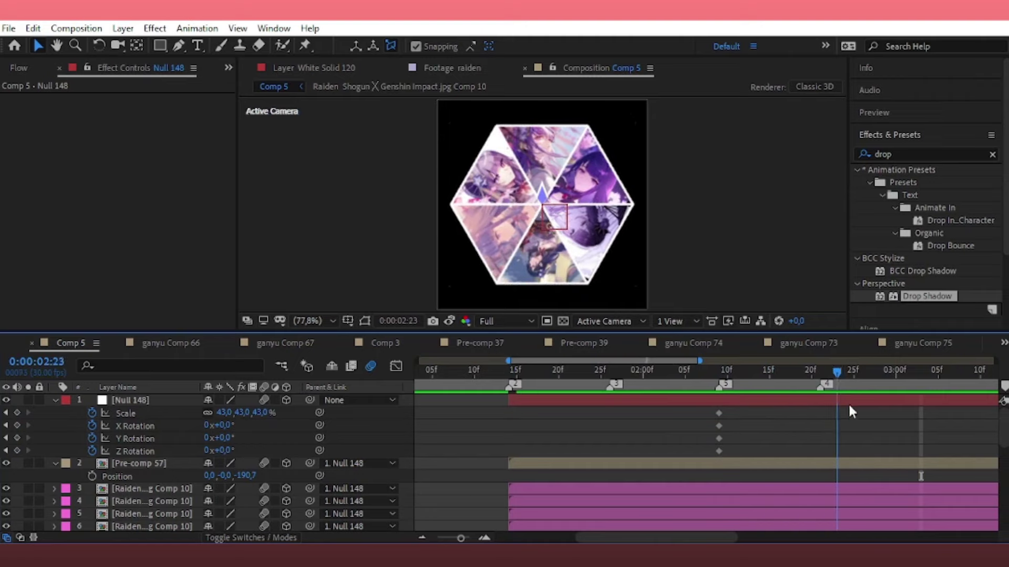
{"action": "mouse_move", "coordinate": [228, 452]}
{"action": "left_mouse_down"}
{"action": "mouse_move", "coordinate": [287, 443]}
{"action": "mouse_move", "coordinate": [238, 451]}
{"action": "left_mouse_up"}
{"action": "type", "text": "180"}
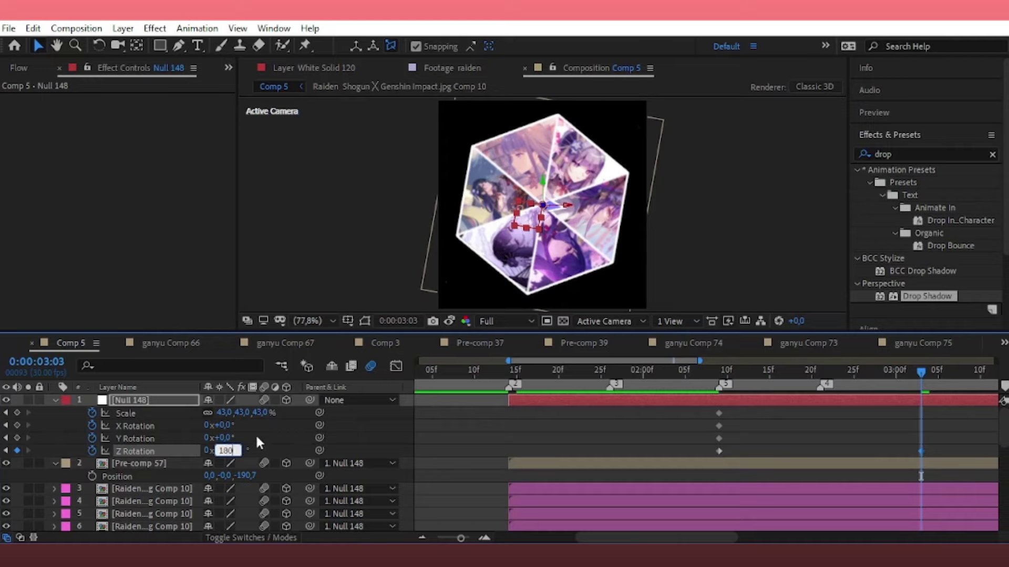
{"action": "key", "text": "Return"}
{"action": "left_click_drag", "start_coordinate": [218, 426], "coordinate": [181, 443]}
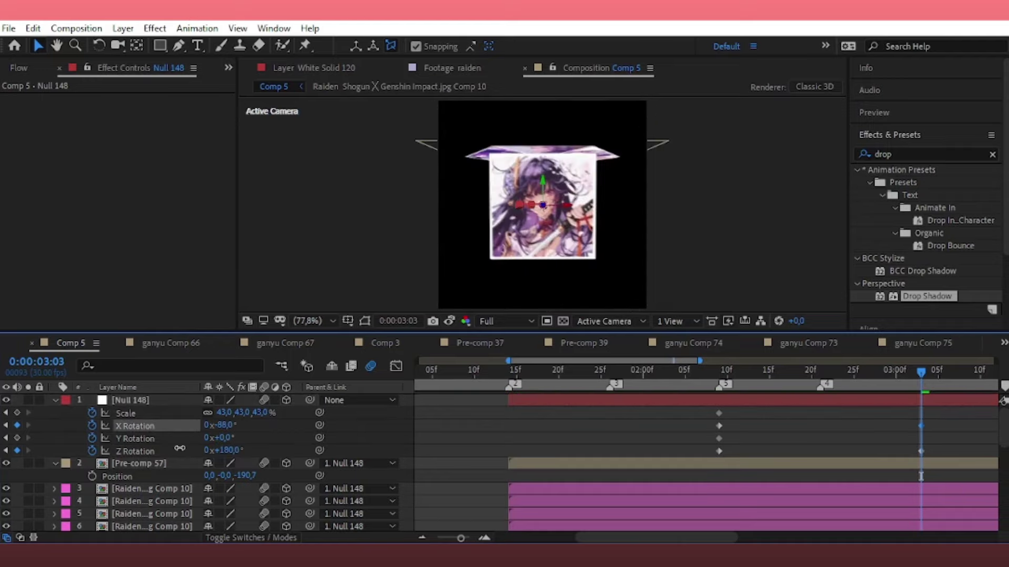
{"action": "left_click", "coordinate": [223, 426]}
{"action": "type", "text": "0"}
{"action": "key", "text": "Return"}
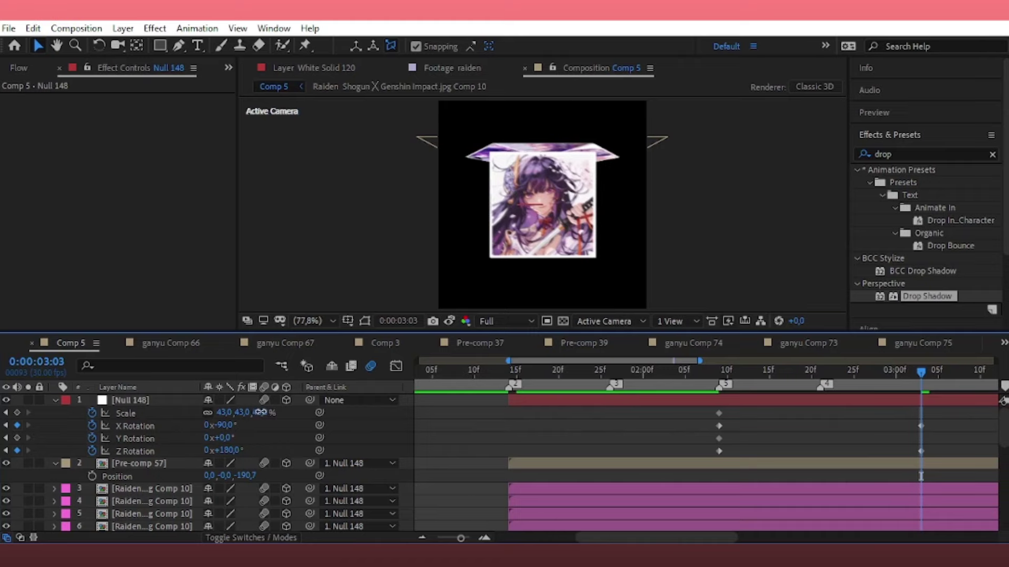
{"action": "left_click_drag", "start_coordinate": [259, 412], "coordinate": [265, 412]}
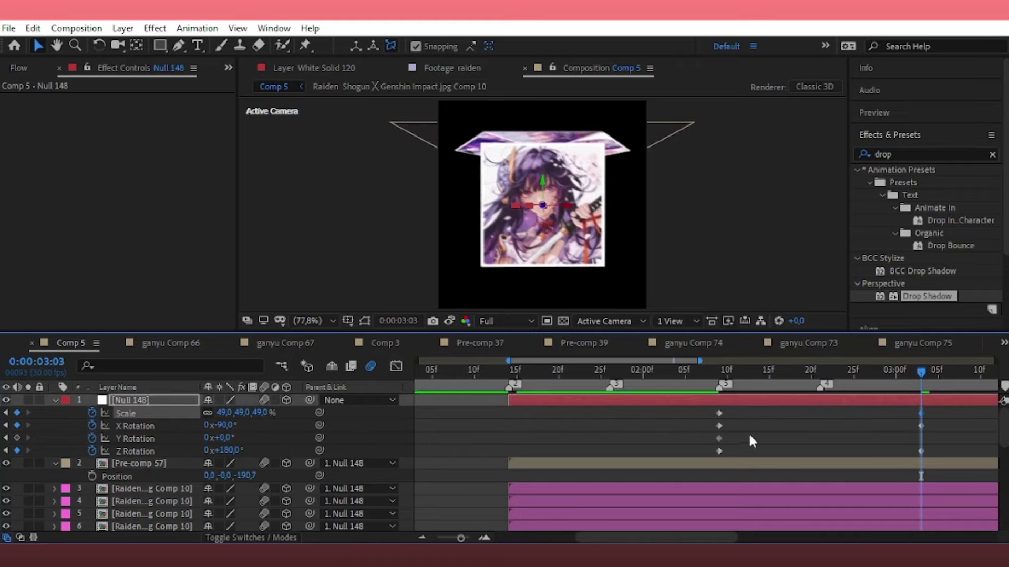
{"action": "left_click", "coordinate": [719, 438]}
{"action": "left_click_drag", "start_coordinate": [961, 417], "coordinate": [714, 456]}
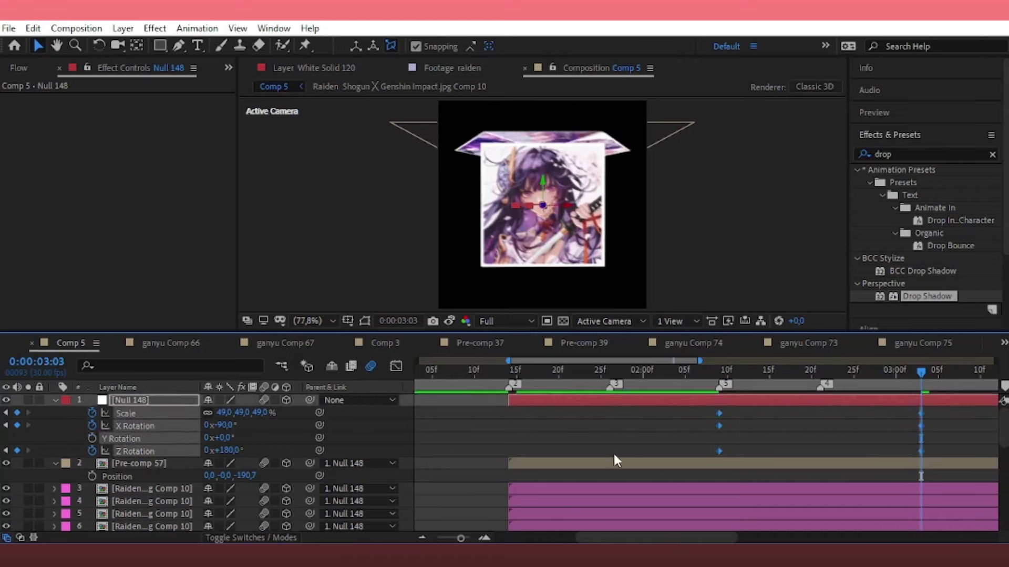
- Drag Null 148's speed-curve handles in the Graph Editor for strong easing, then preview
{"action": "left_click", "coordinate": [396, 366]}
{"action": "left_click_drag", "start_coordinate": [967, 447], "coordinate": [686, 500]}
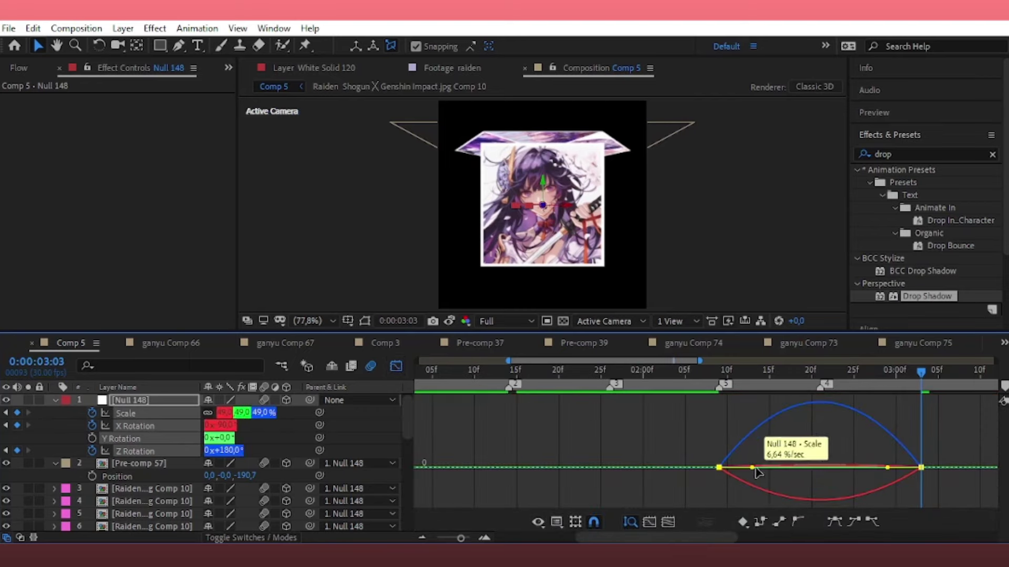
{"action": "mouse_move", "coordinate": [746, 467]}
{"action": "left_mouse_down"}
{"action": "mouse_move", "coordinate": [777, 477]}
{"action": "mouse_move", "coordinate": [763, 467]}
{"action": "mouse_move", "coordinate": [821, 465]}
{"action": "left_mouse_up"}
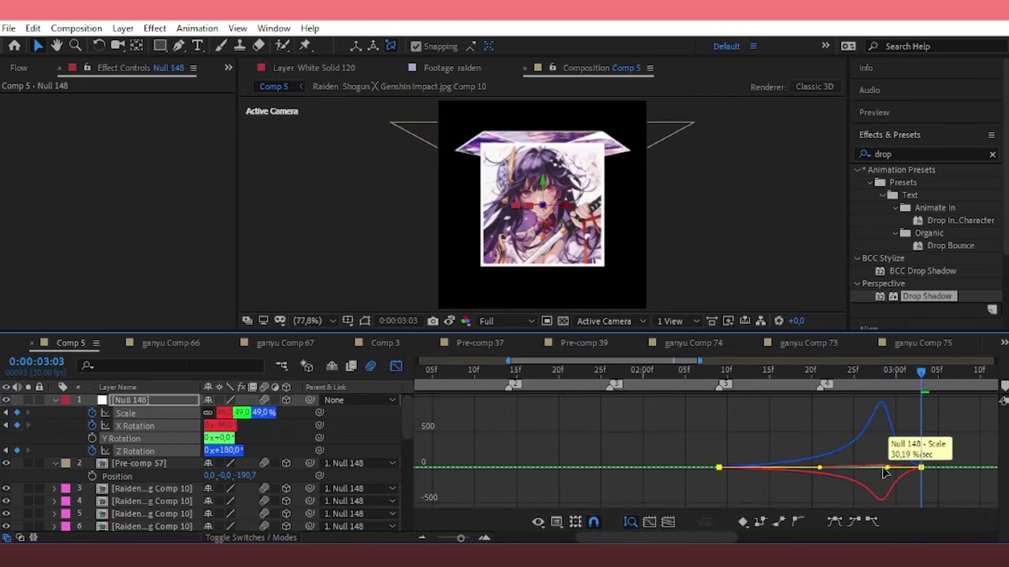
{"action": "left_click_drag", "start_coordinate": [887, 467], "coordinate": [805, 466]}
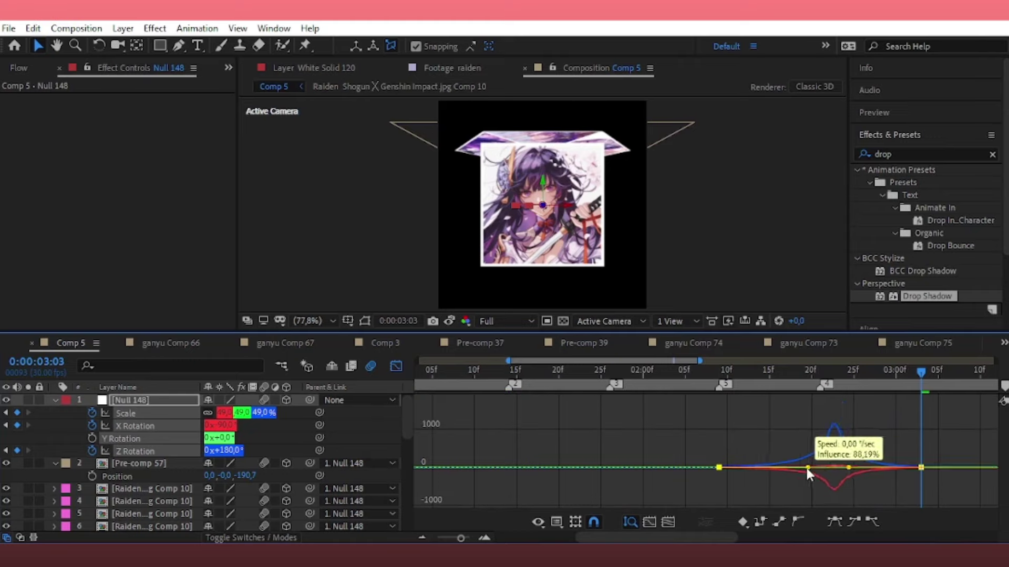
{"action": "key", "text": "space"}
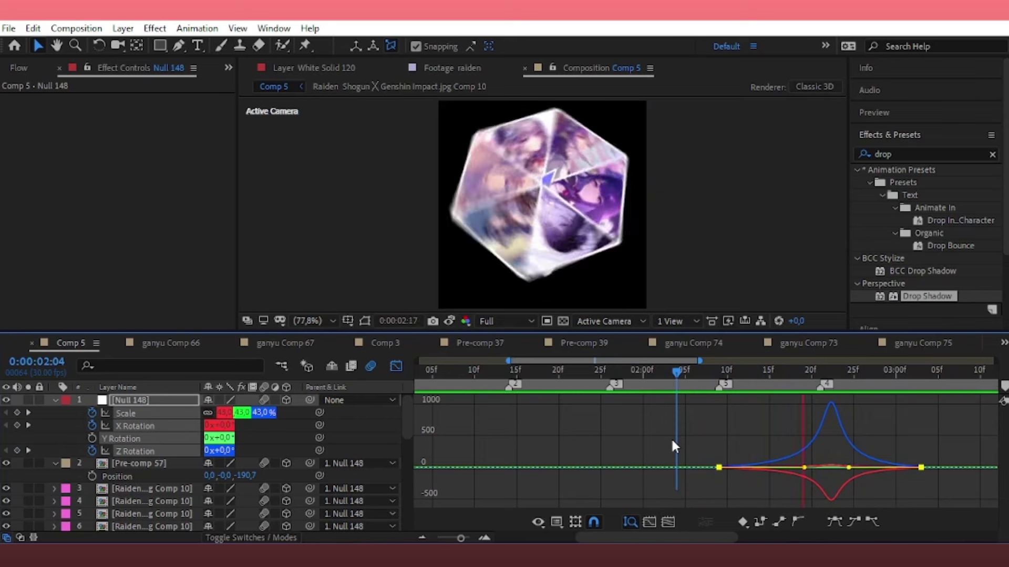
{"action": "left_click", "coordinate": [396, 366]}
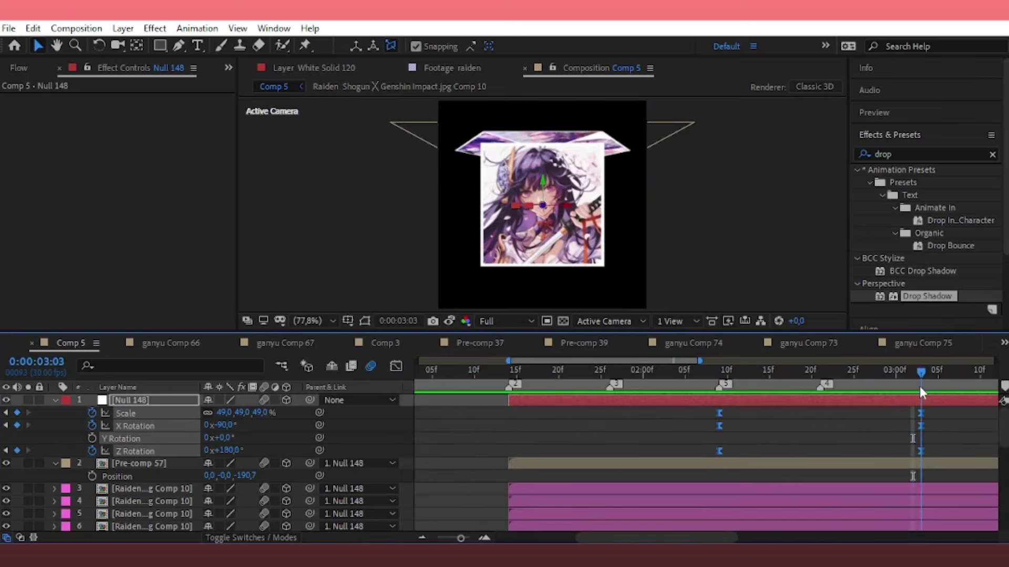
- Duplicate Pre-comp 57 and push the copy's Z position to 189.3
{"action": "left_click", "coordinate": [906, 462]}
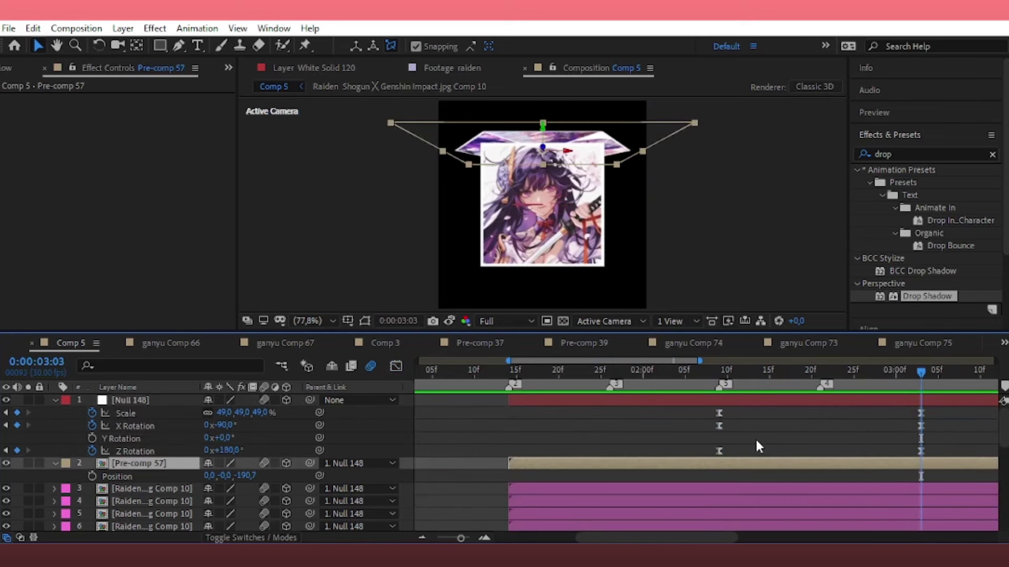
{"action": "key", "text": "ctrl+d"}
{"action": "key", "text": "p"}
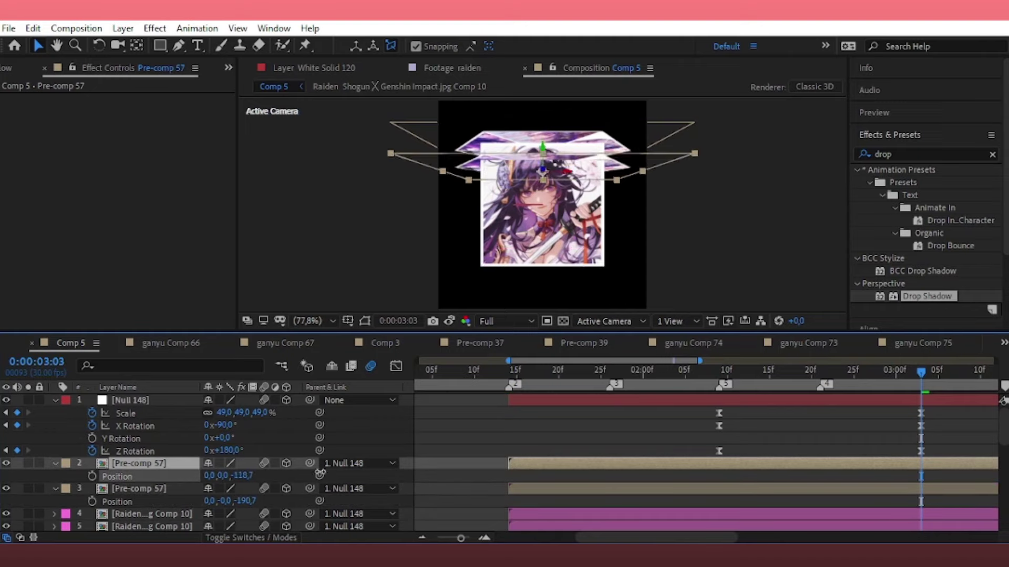
{"action": "left_click_drag", "start_coordinate": [239, 476], "coordinate": [490, 493]}
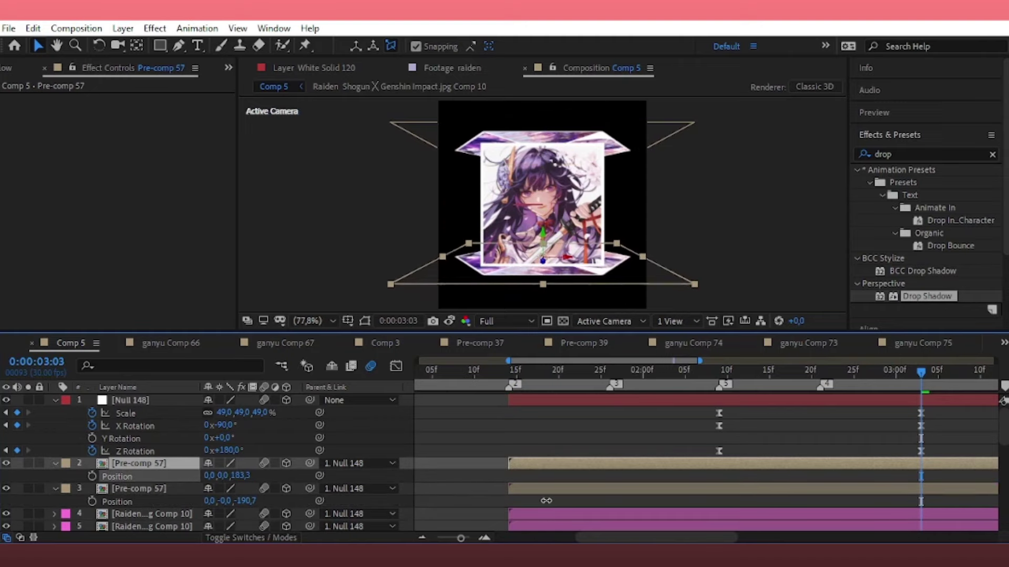
{"action": "left_click_drag", "start_coordinate": [542, 501], "coordinate": [555, 503]}
{"action": "left_click", "coordinate": [734, 192]}
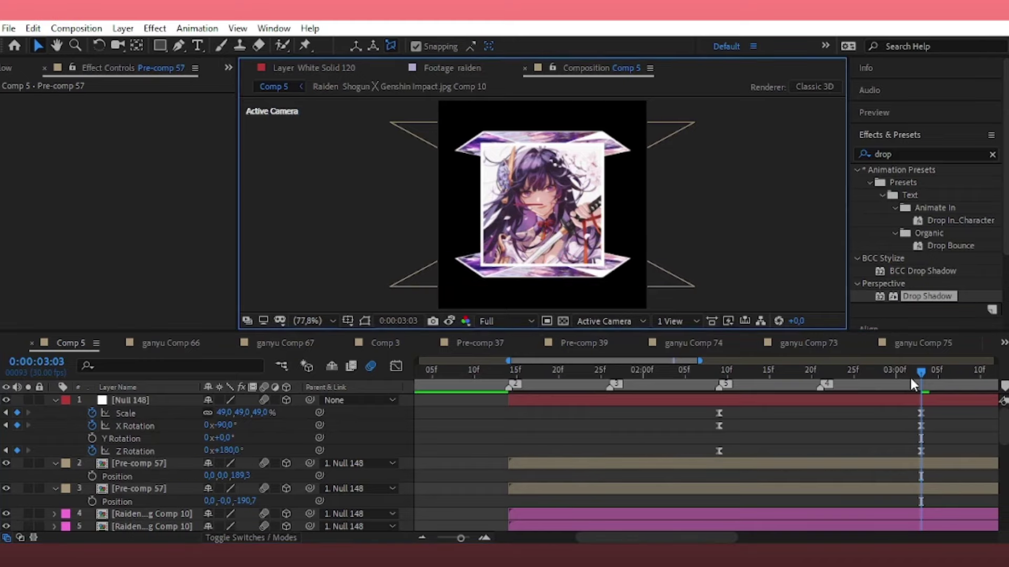
{"action": "mouse_move", "coordinate": [911, 379]}
{"action": "left_mouse_down"}
{"action": "mouse_move", "coordinate": [694, 444]}
{"action": "mouse_move", "coordinate": [531, 478]}
{"action": "mouse_move", "coordinate": [509, 496]}
{"action": "left_mouse_up"}
- Move the six face layers' in-points to the 2:09 keyframe and preview playback
{"action": "left_click_drag", "start_coordinate": [523, 415], "coordinate": [707, 425]}
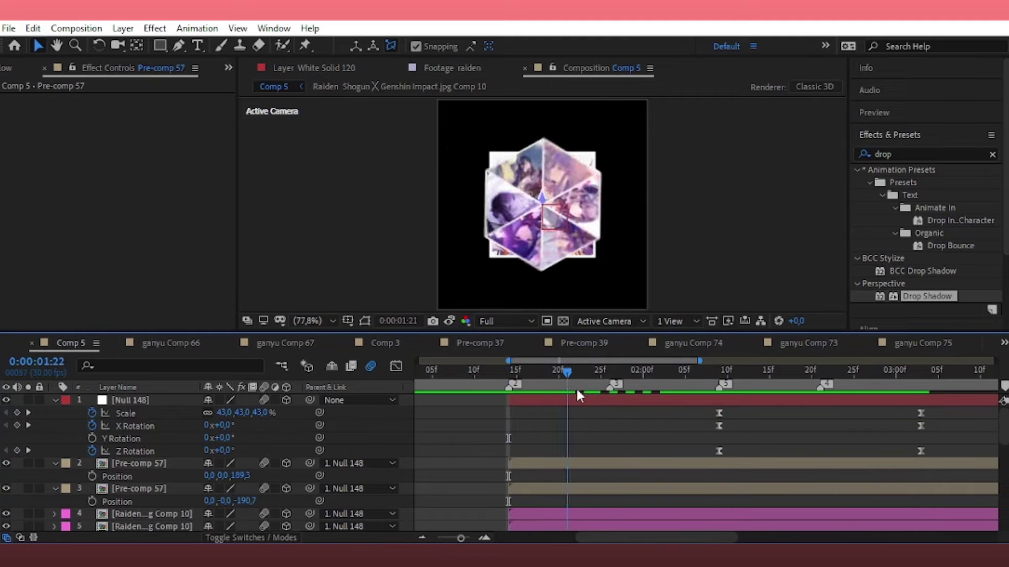
{"action": "key", "text": "k"}
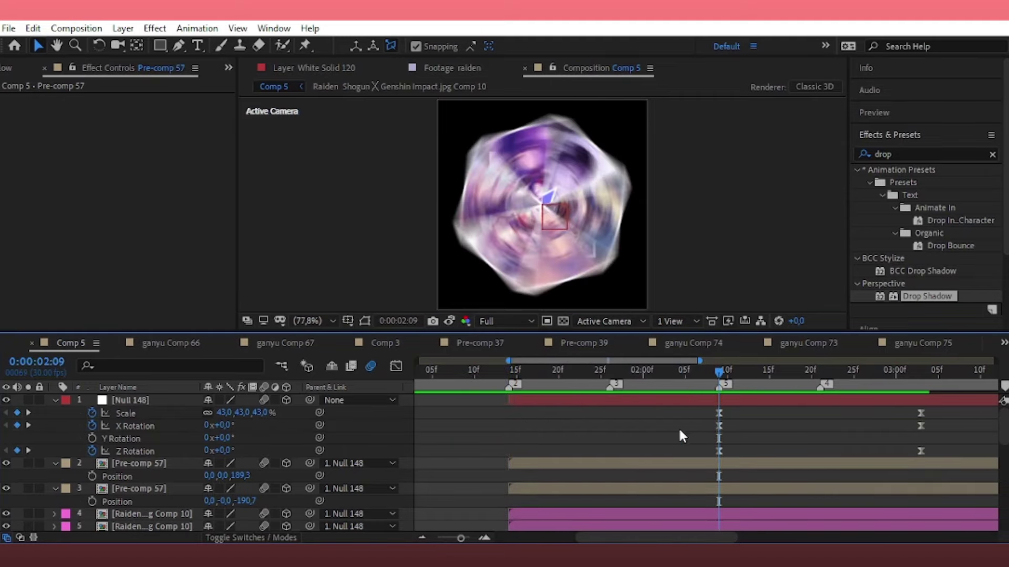
{"action": "scroll", "coordinate": [147, 445], "scroll_direction": "down", "scroll_amount": 5}
{"action": "scroll", "coordinate": [147, 445], "scroll_direction": "up", "scroll_amount": 2}
{"action": "left_click_drag", "start_coordinate": [92, 480], "coordinate": [156, 483]}
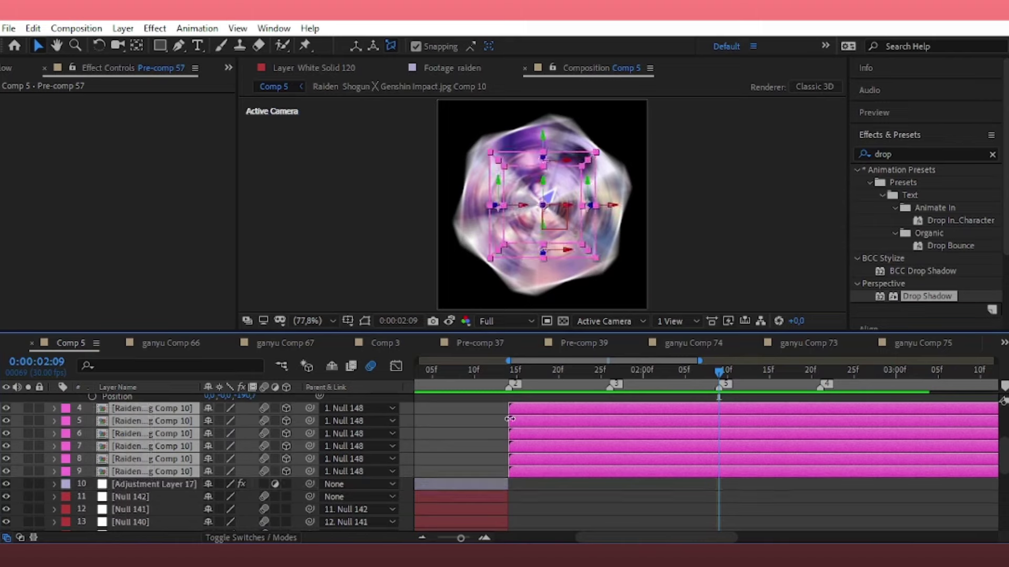
{"action": "mouse_move", "coordinate": [510, 418]}
{"action": "left_mouse_down"}
{"action": "mouse_move", "coordinate": [719, 420]}
{"action": "mouse_move", "coordinate": [517, 430]}
{"action": "left_mouse_up"}
{"action": "key", "text": "space"}
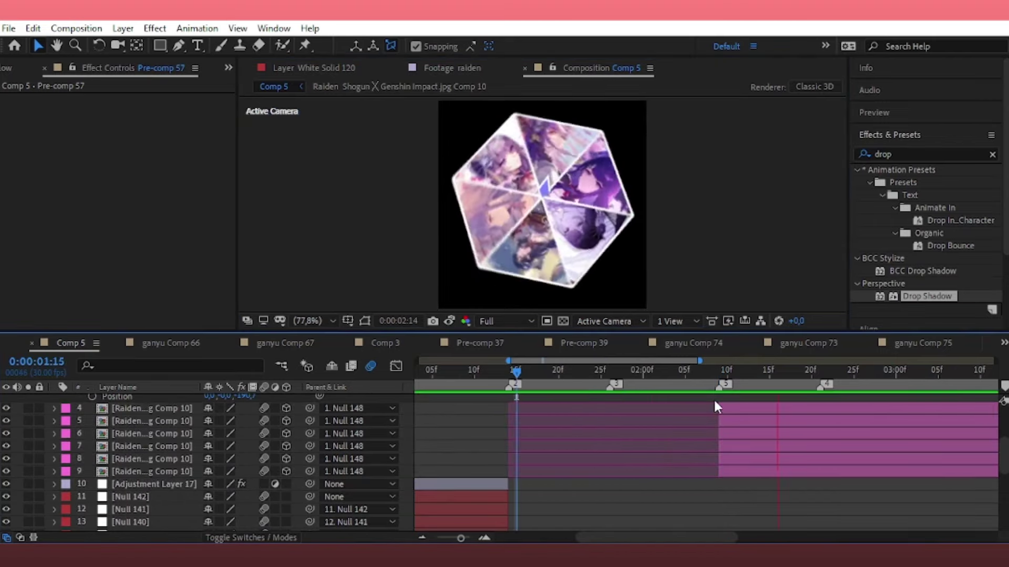
{"action": "key", "text": "space"}
{"action": "scroll", "coordinate": [736, 440], "scroll_direction": "up", "scroll_amount": 3}
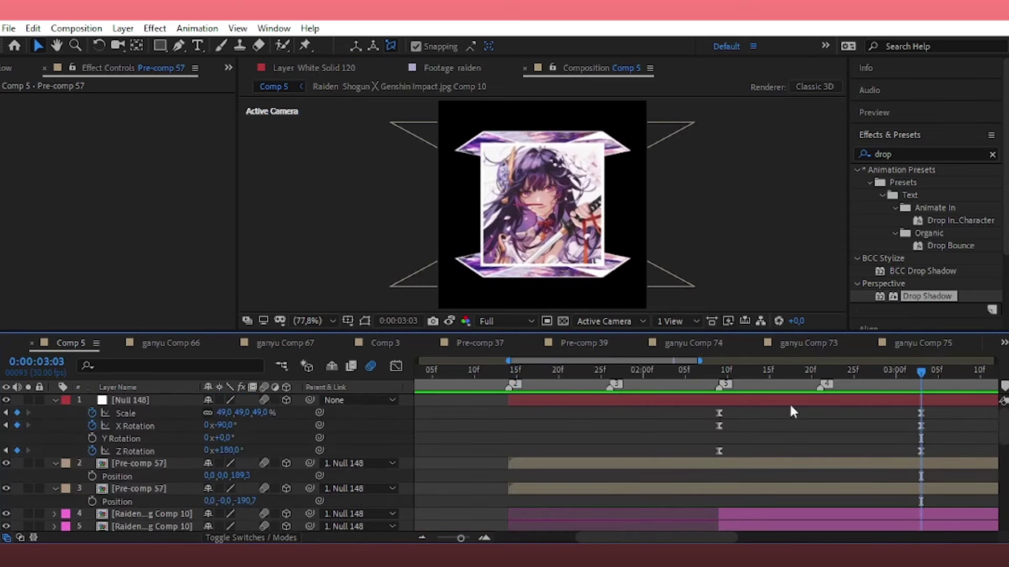
- Add a new null object starting at 1:14 and parent Null 148 to it
{"action": "left_click", "coordinate": [122, 28]}
{"action": "left_click", "coordinate": [436, 107]}
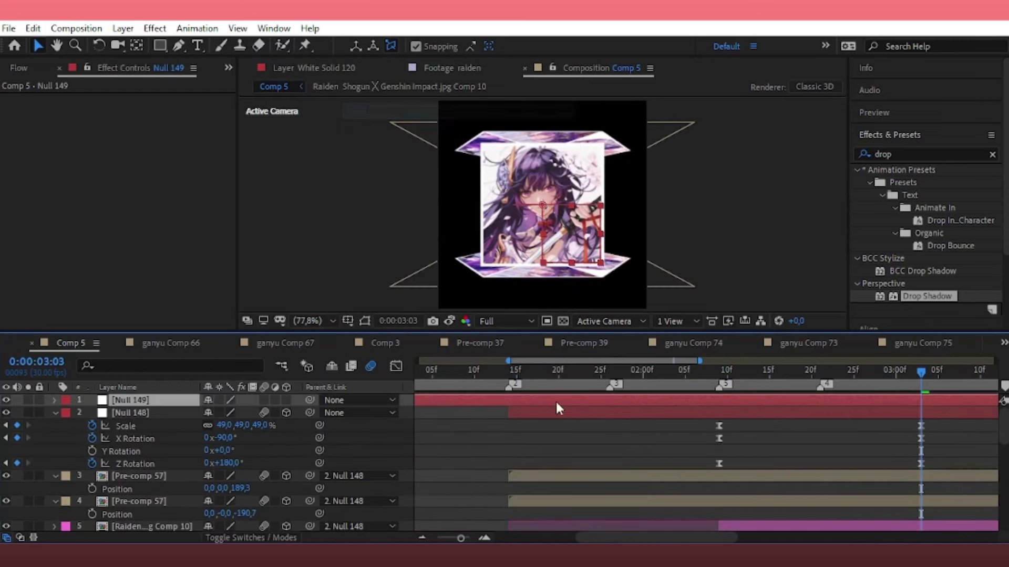
{"action": "left_click", "coordinate": [508, 371]}
{"action": "key", "text": "alt+bracketleft"}
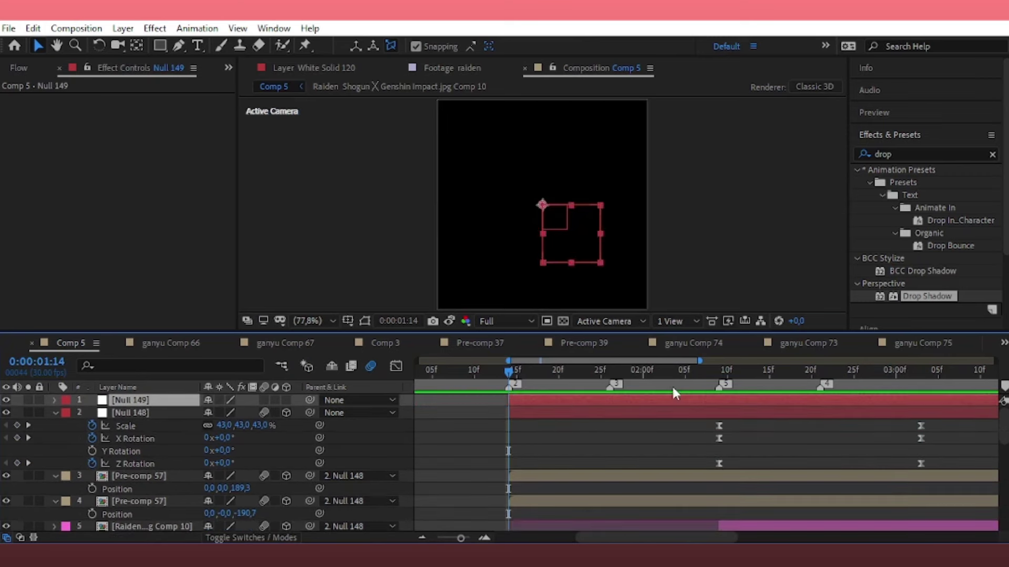
{"action": "left_click", "coordinate": [920, 371]}
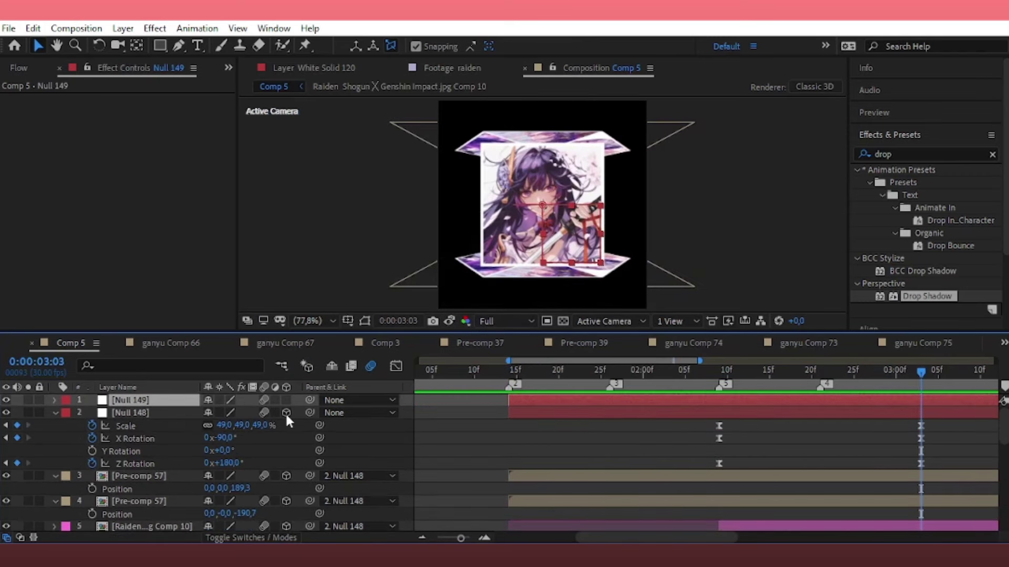
{"action": "left_click_drag", "start_coordinate": [310, 412], "coordinate": [147, 400]}
- Keyframe Null 149's Scale down to about 4% at the end, moving the end keyframe slightly earlier
{"action": "key", "text": "s"}
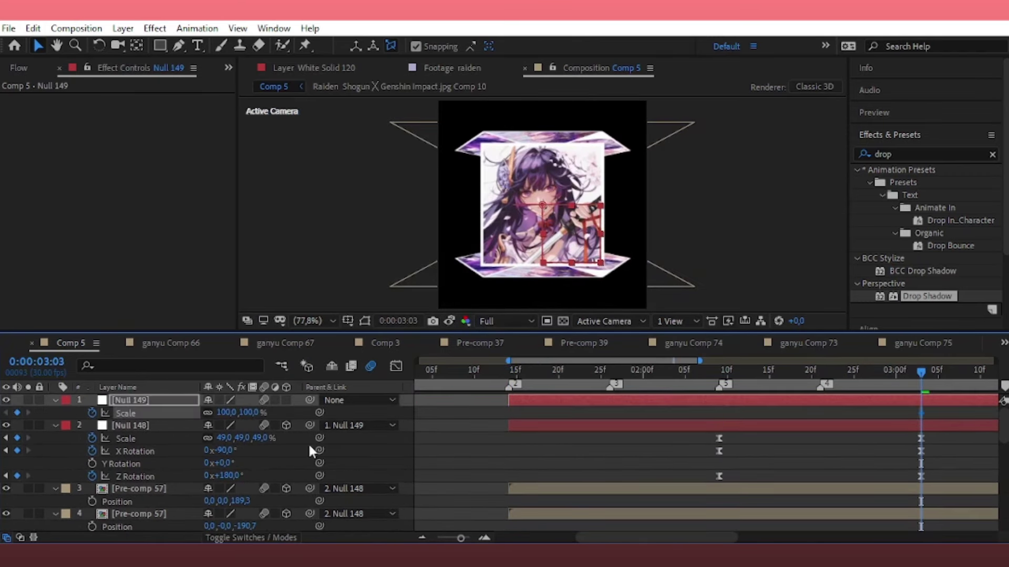
{"action": "left_click", "coordinate": [827, 414]}
{"action": "left_click_drag", "start_coordinate": [247, 411], "coordinate": [245, 425]}
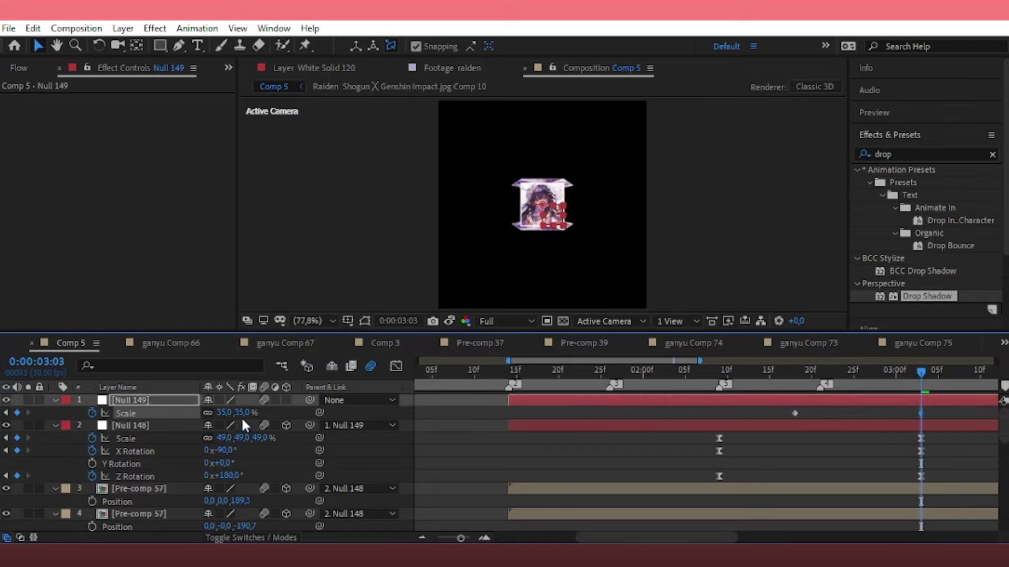
{"action": "key", "text": "Return"}
{"action": "left_click_drag", "start_coordinate": [921, 413], "coordinate": [938, 413]}
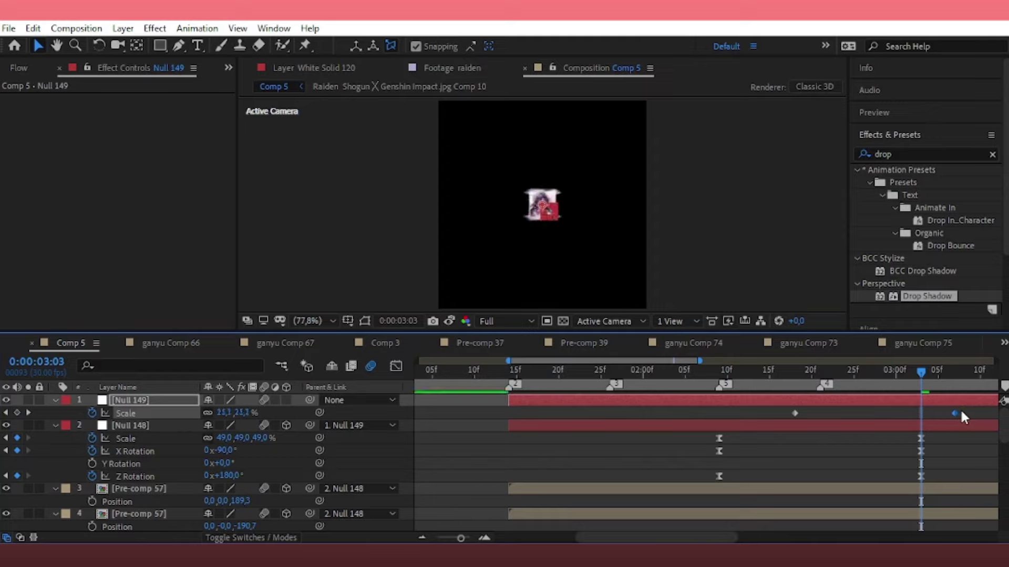
{"action": "left_click_drag", "start_coordinate": [944, 415], "coordinate": [748, 414]}
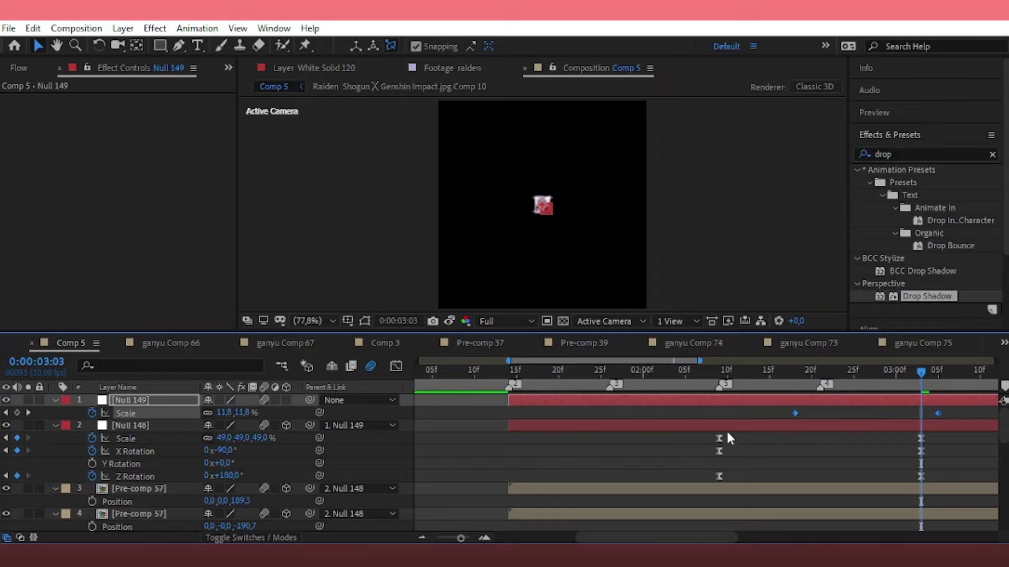
{"action": "left_click", "coordinate": [795, 414]}
- In the Scale value graph, raise Null 149's bezier handles so the cube overshoots before shrinking
{"action": "left_click", "coordinate": [397, 366]}
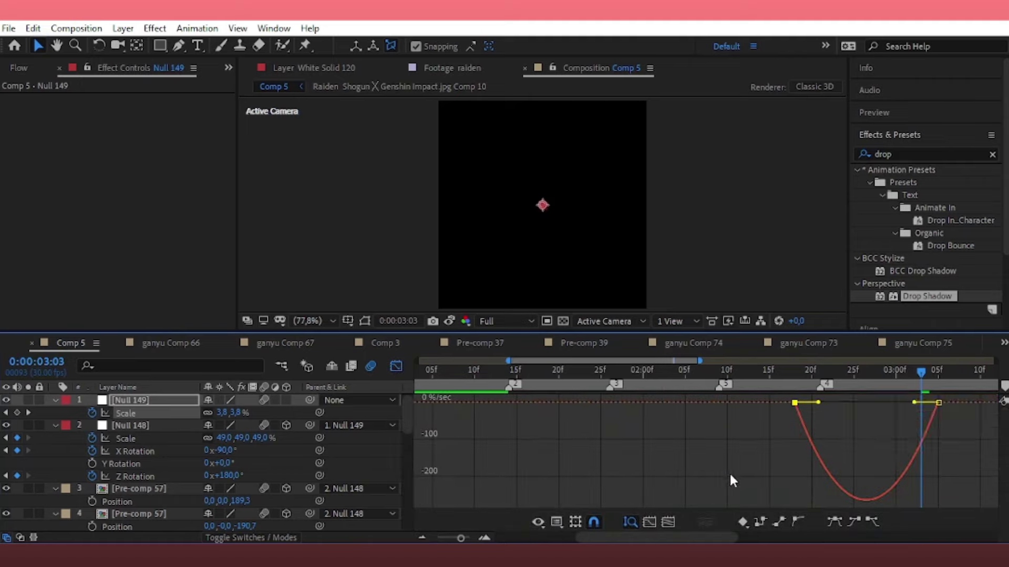
{"action": "right_click", "coordinate": [897, 442]}
{"action": "left_click", "coordinate": [892, 293]}
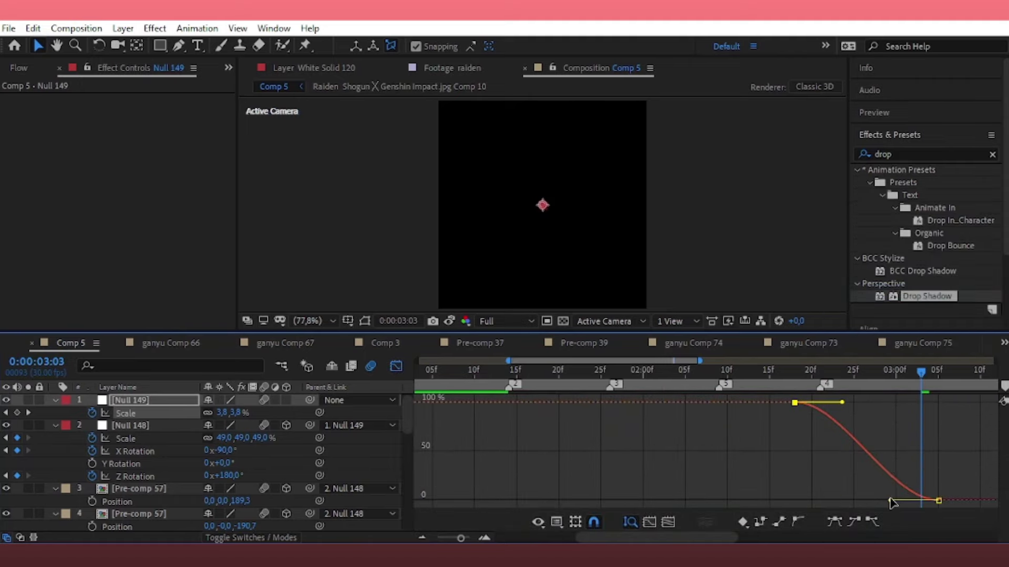
{"action": "left_click_drag", "start_coordinate": [891, 503], "coordinate": [954, 414]}
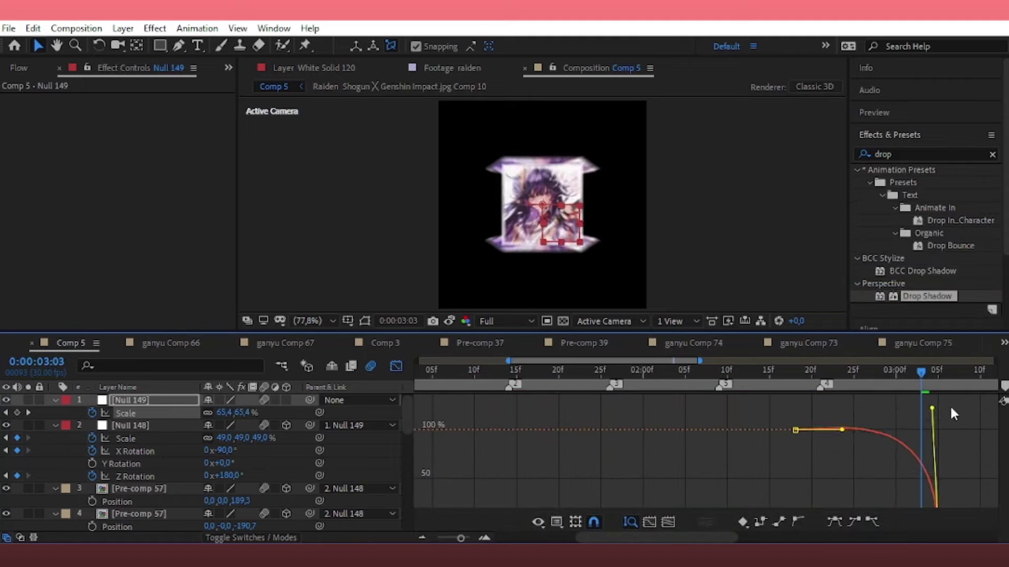
{"action": "mouse_move", "coordinate": [841, 430]}
{"action": "left_mouse_down"}
{"action": "mouse_move", "coordinate": [923, 402]}
{"action": "mouse_move", "coordinate": [874, 405]}
{"action": "mouse_move", "coordinate": [914, 394]}
{"action": "mouse_move", "coordinate": [742, 442]}
{"action": "left_mouse_up"}
{"action": "left_click", "coordinate": [903, 382]}
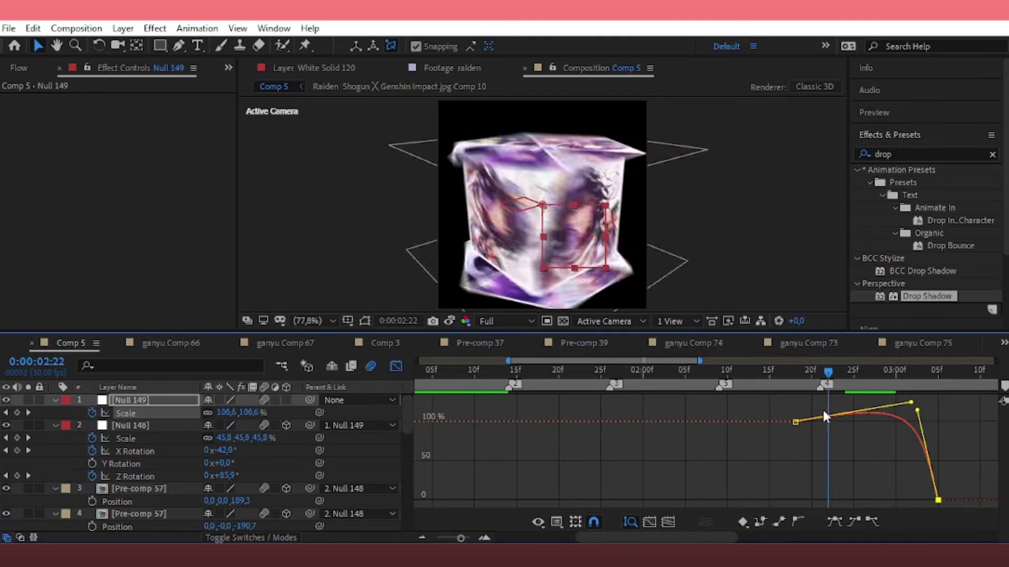
{"action": "key", "text": "space"}
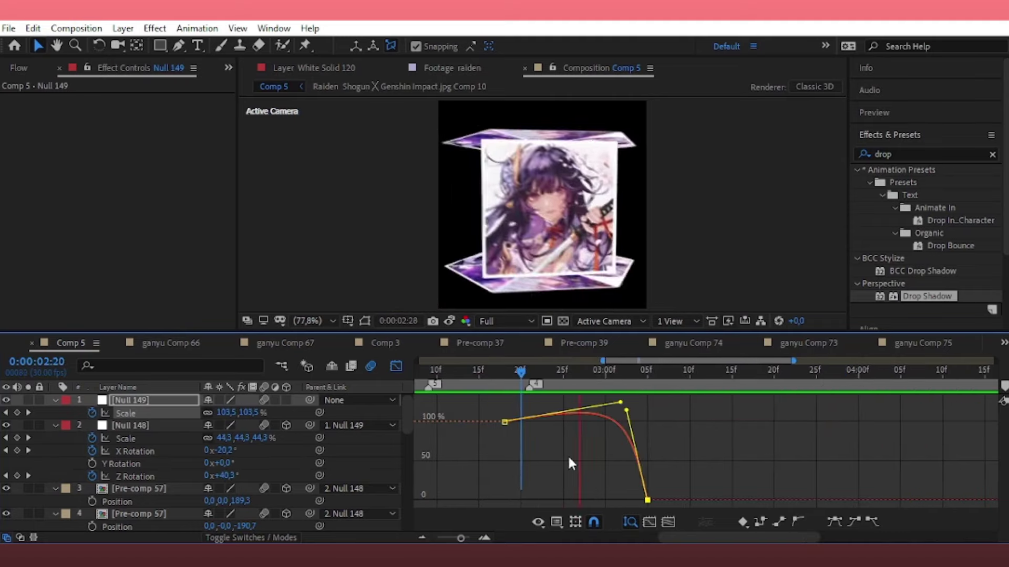
{"action": "left_click_drag", "start_coordinate": [618, 400], "coordinate": [626, 407]}
- Set Null 148's Scale to 35% and preview the animation
{"action": "left_click", "coordinate": [396, 366]}
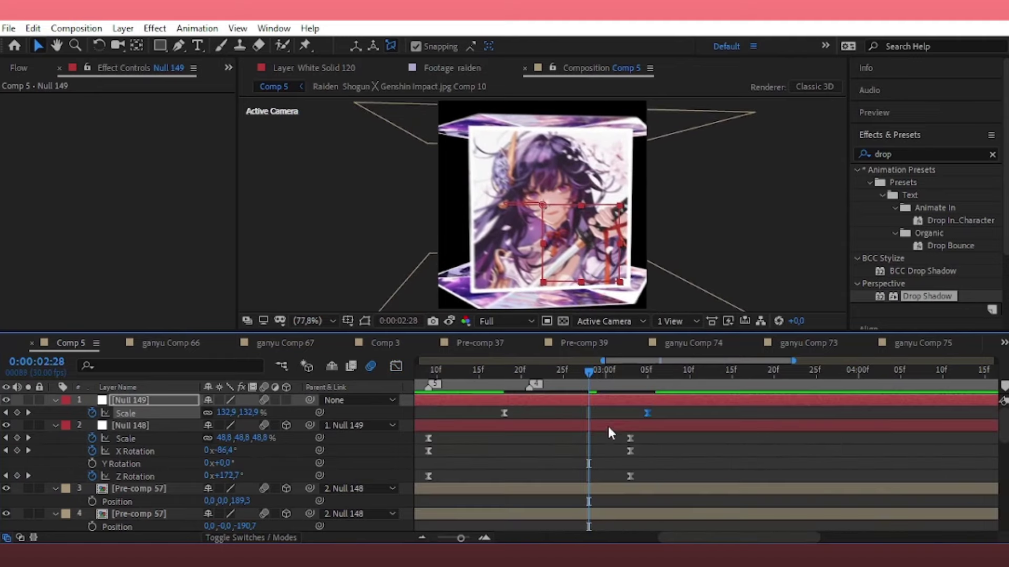
{"action": "left_click", "coordinate": [607, 424]}
{"action": "key", "text": "space"}
{"action": "left_click", "coordinate": [682, 443]}
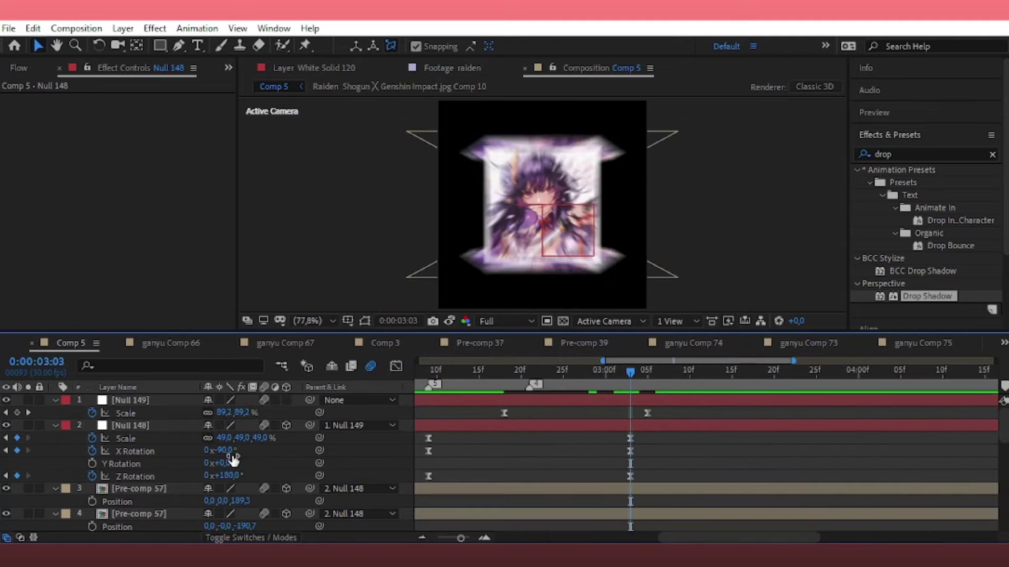
{"action": "left_click_drag", "start_coordinate": [259, 439], "coordinate": [252, 439]}
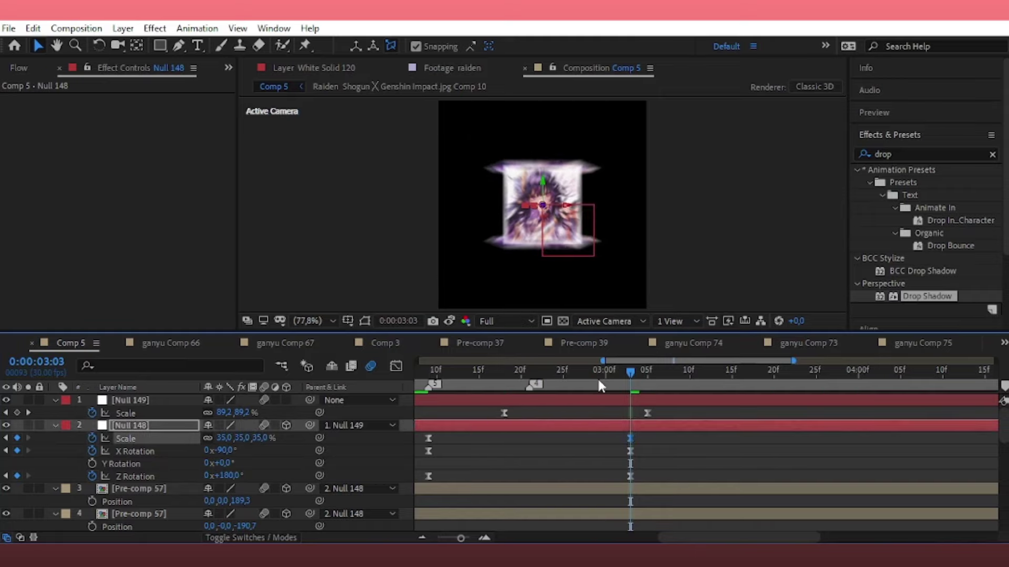
{"action": "left_click_drag", "start_coordinate": [598, 377], "coordinate": [472, 420]}
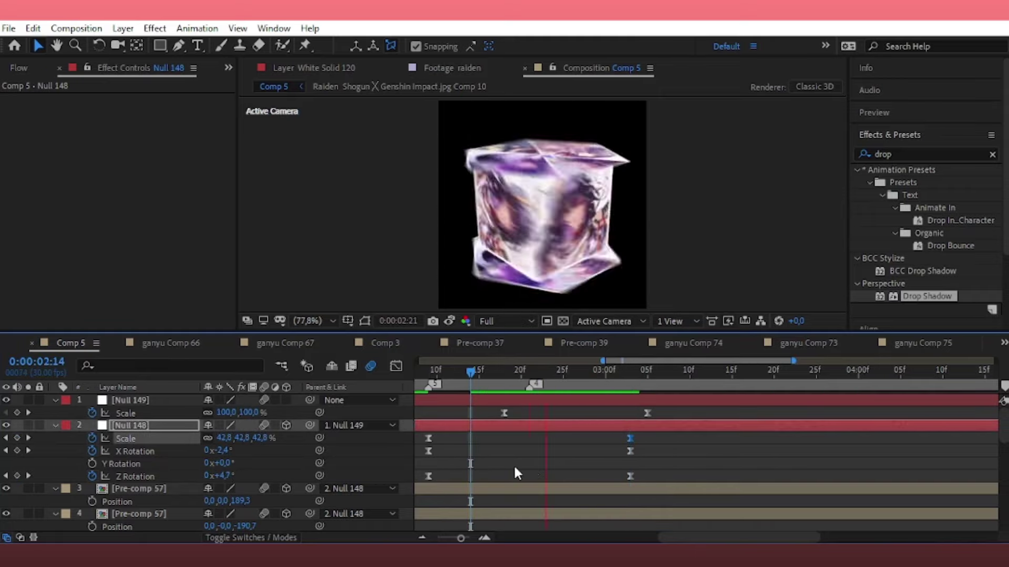
{"action": "key", "text": "space"}
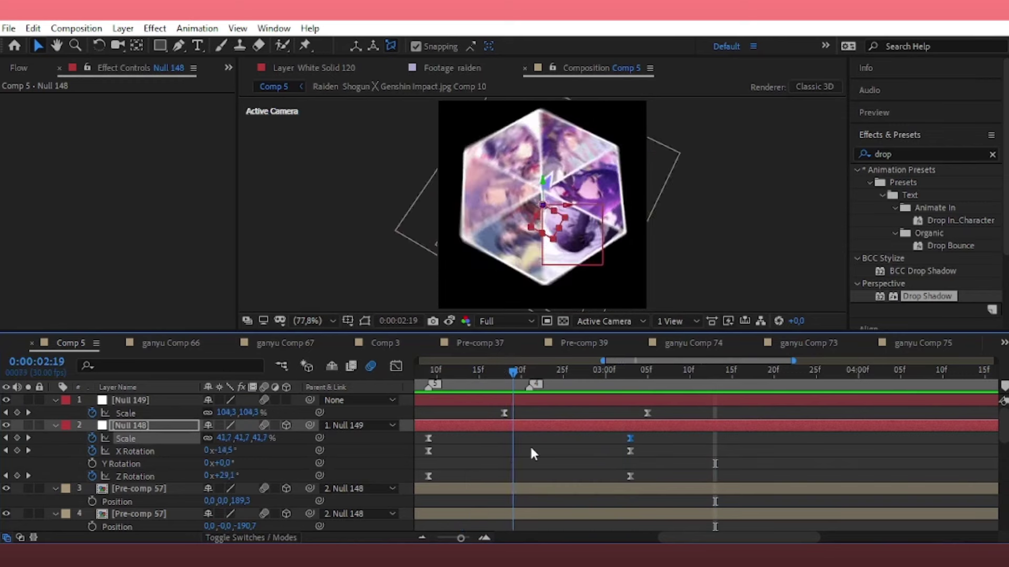
- Add an adjustment layer trimmed to start at 1:14 and save the project
{"action": "left_click", "coordinate": [123, 29]}
{"action": "mouse_move", "coordinate": [135, 45]}
{"action": "left_click", "coordinate": [473, 142]}
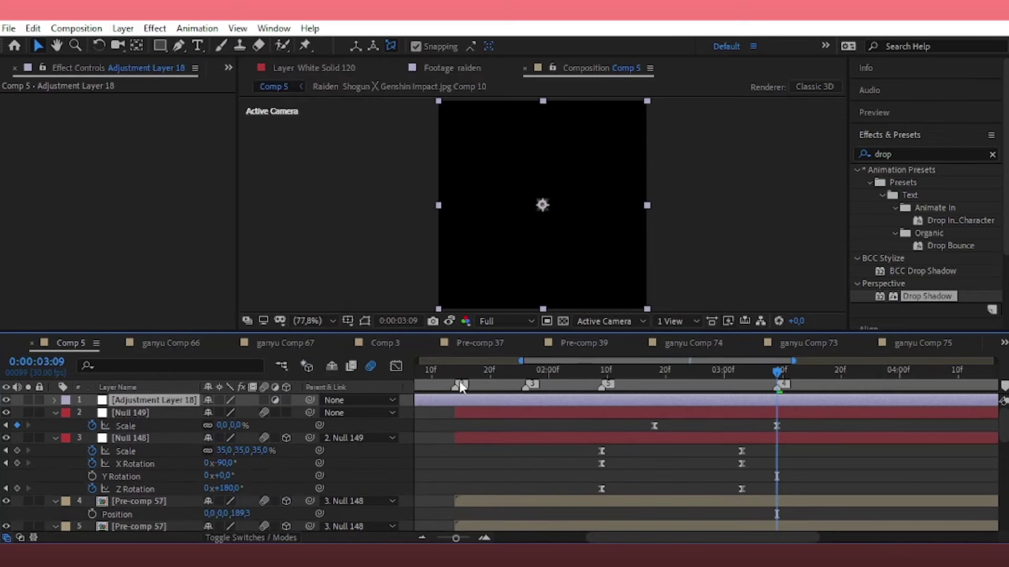
{"action": "key", "text": "ctrl+shift+d"}
{"action": "key", "text": "Delete"}
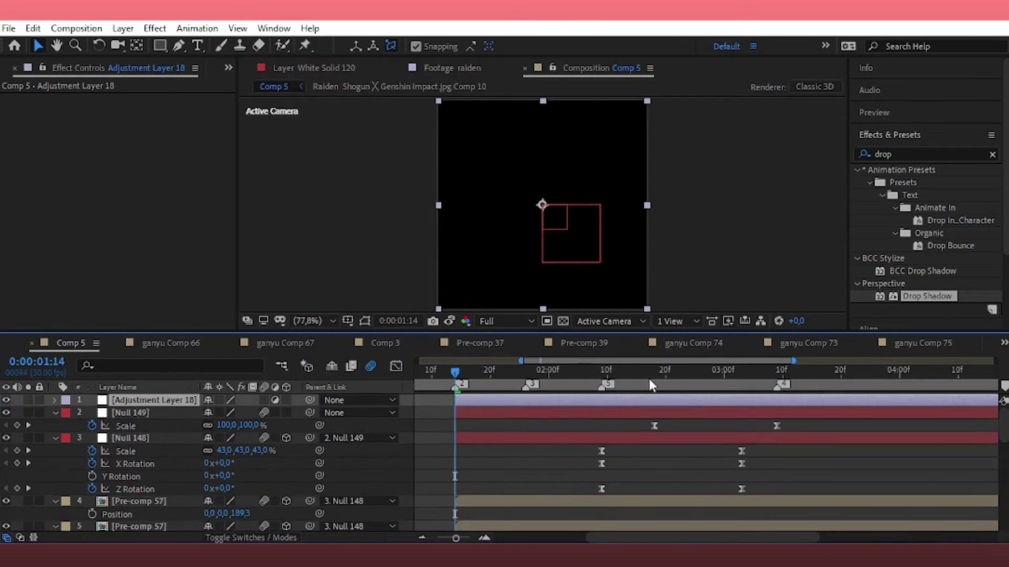
{"action": "left_click", "coordinate": [652, 379]}
{"action": "key", "text": "ctrl+s"}
- Apply a Warp effect with FishEye style and keyframe Bend at 0 at 2:18
{"action": "double_click", "coordinate": [893, 154]}
{"action": "type", "text": "wa"}
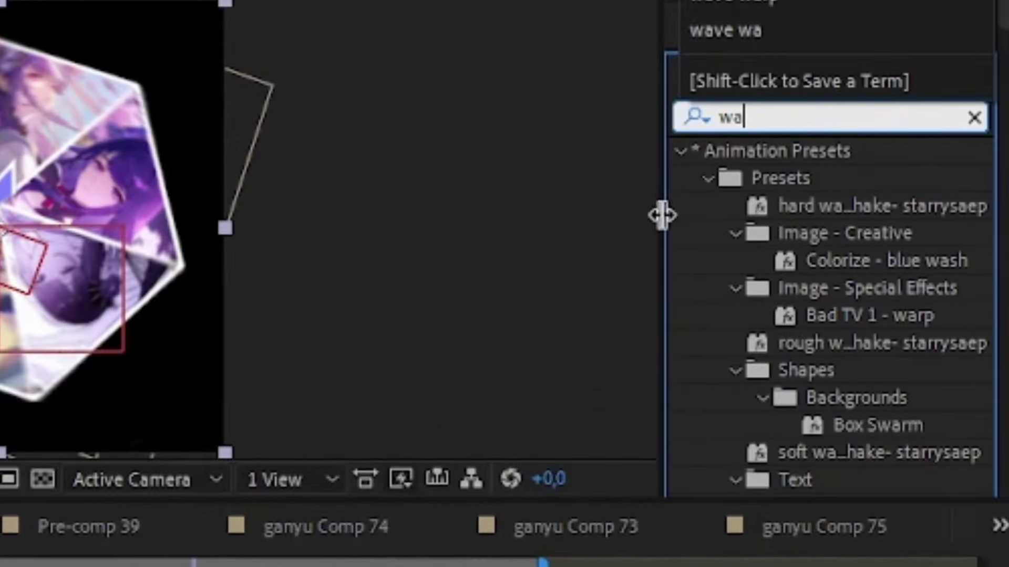
{"action": "type", "text": "rp"}
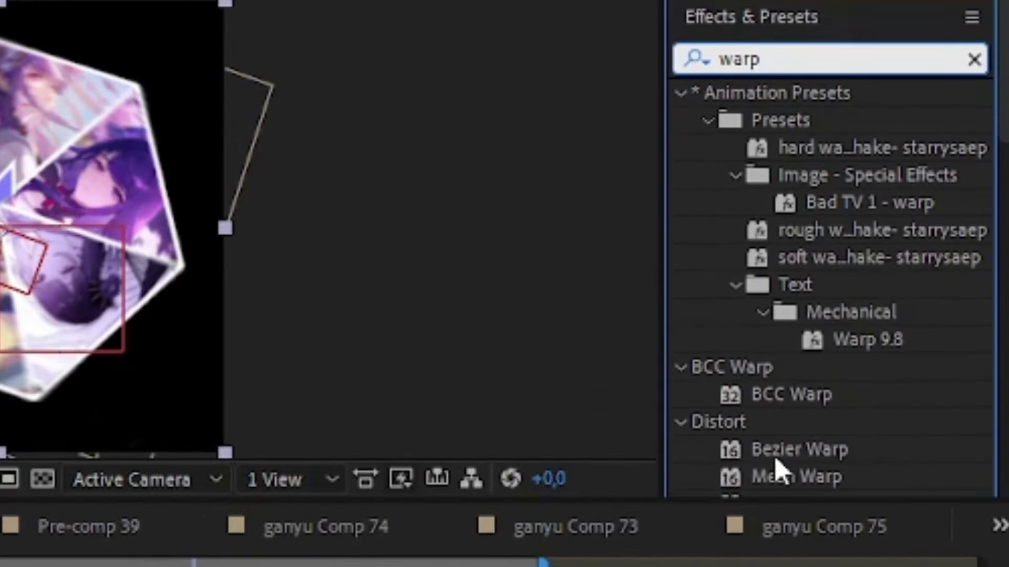
{"action": "scroll", "coordinate": [777, 452], "scroll_direction": "down", "scroll_amount": 1}
{"action": "double_click", "coordinate": [775, 441]}
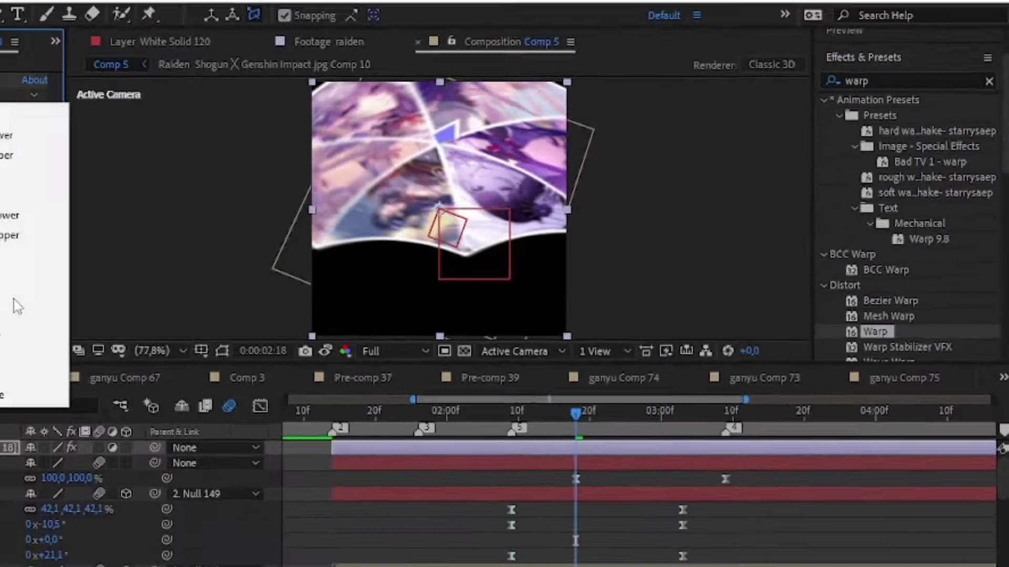
{"action": "left_click", "coordinate": [173, 112]}
{"action": "left_click", "coordinate": [197, 309]}
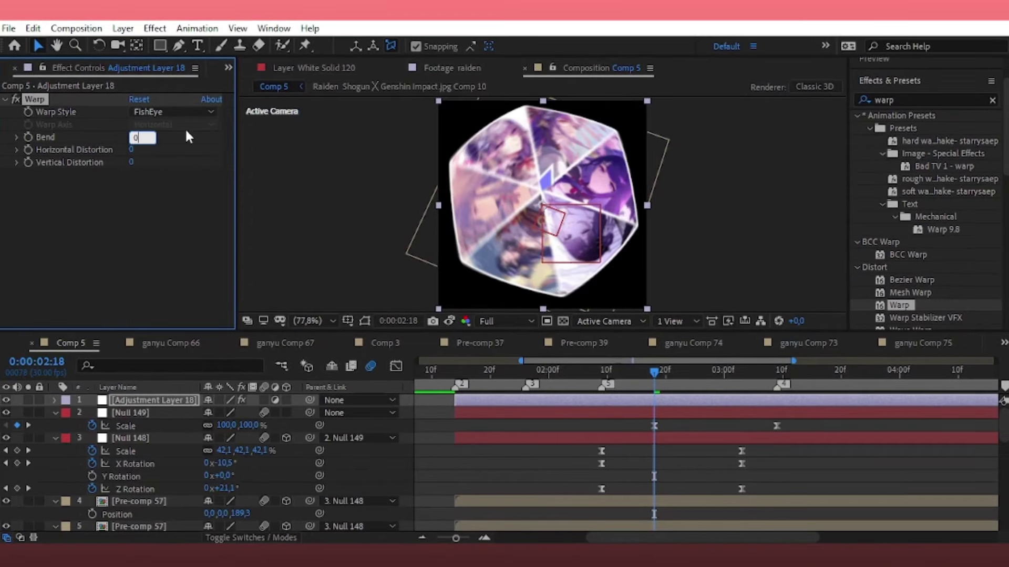
{"action": "key", "text": "Return"}
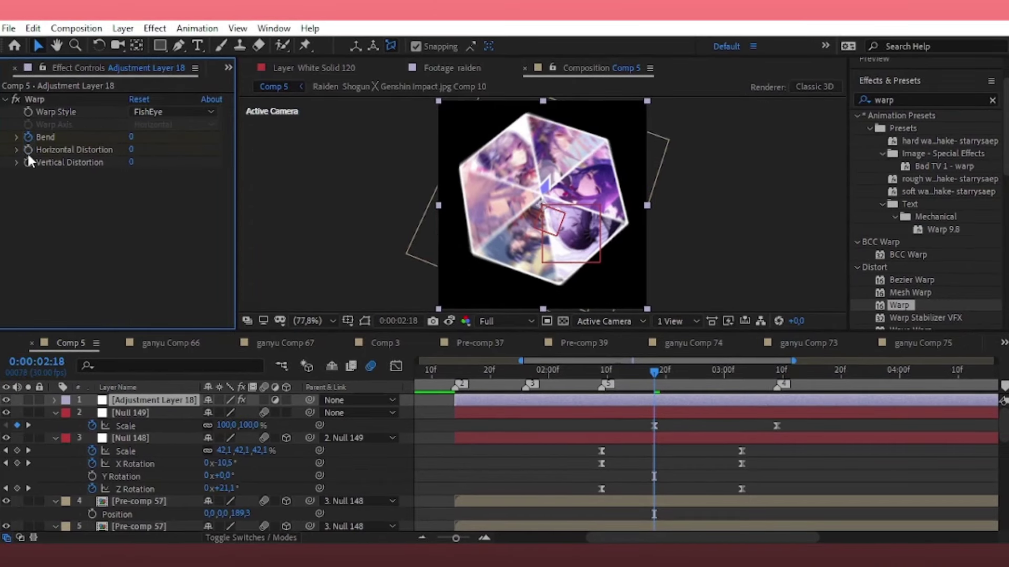
{"action": "left_click", "coordinate": [27, 153]}
{"action": "key", "text": "u"}
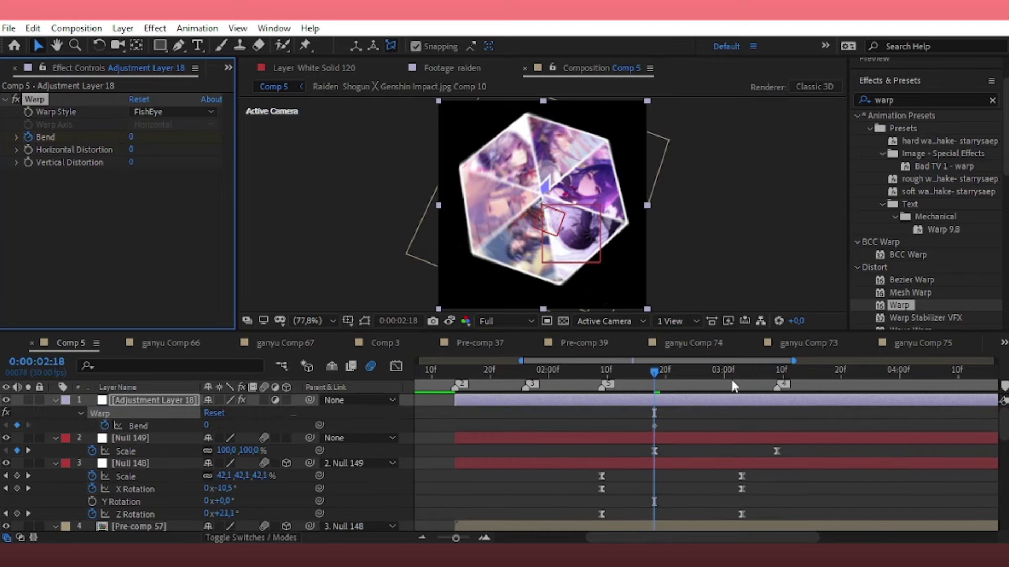
{"action": "left_click", "coordinate": [736, 371]}
- Keyframe Bend to -100 at 3:02, ease both keyframes, and raise the handles for overshoot
{"action": "left_click_drag", "start_coordinate": [131, 137], "coordinate": [78, 137]}
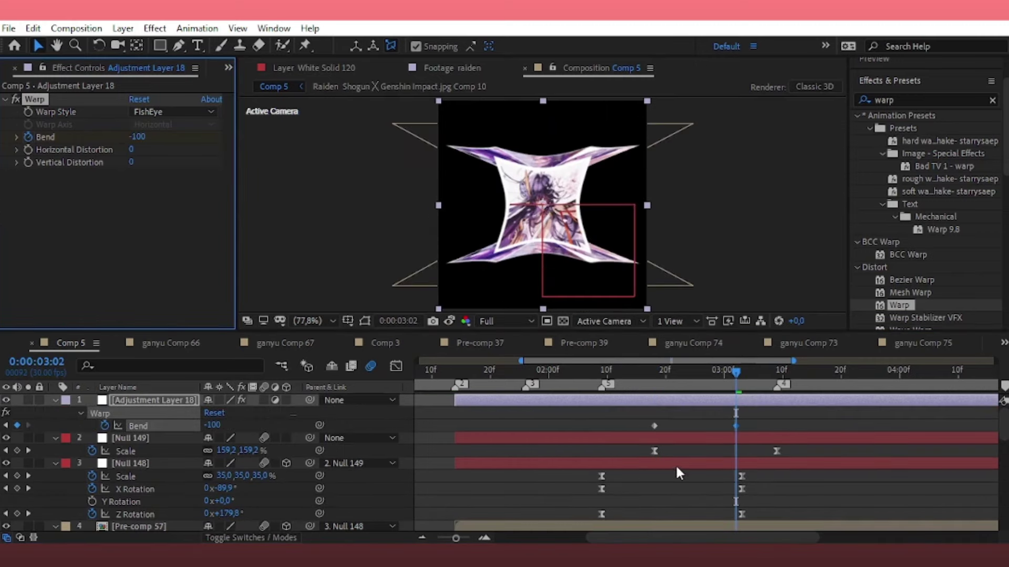
{"action": "mouse_move", "coordinate": [736, 425]}
{"action": "left_mouse_down"}
{"action": "mouse_move", "coordinate": [776, 426]}
{"action": "mouse_move", "coordinate": [622, 430]}
{"action": "left_mouse_up"}
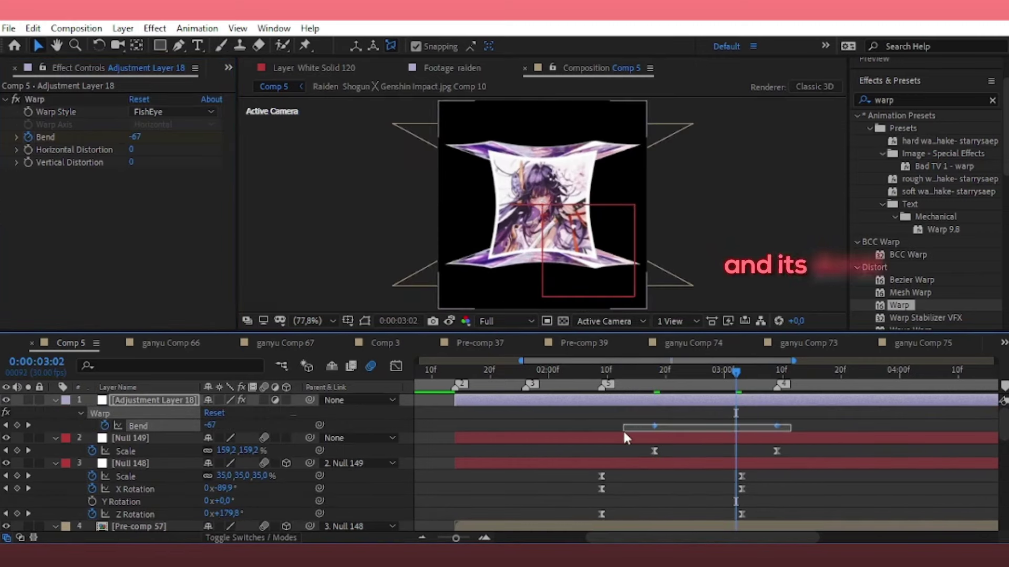
{"action": "key", "text": "F9"}
{"action": "left_click", "coordinate": [396, 366]}
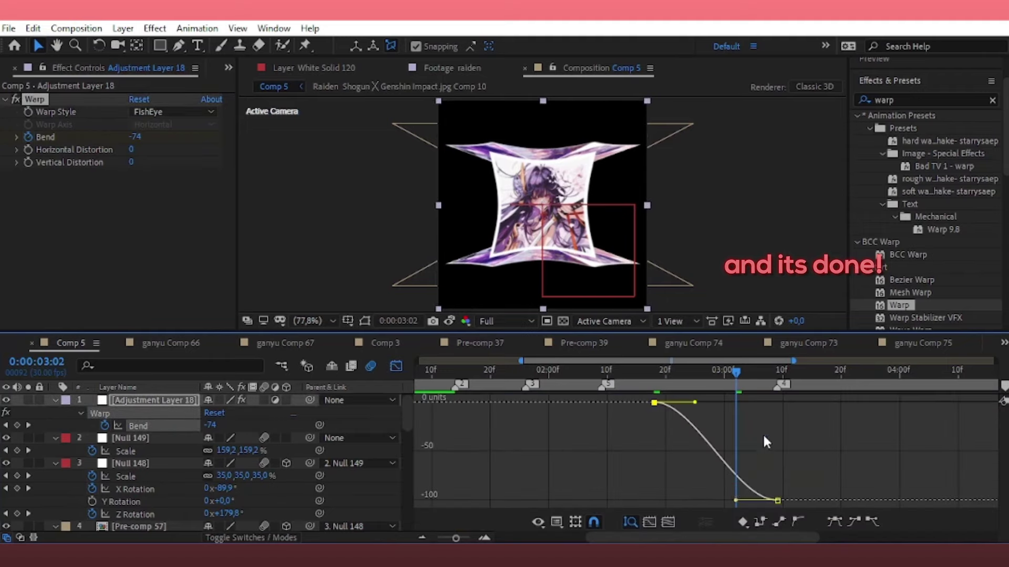
{"action": "left_click_drag", "start_coordinate": [735, 501], "coordinate": [752, 397]}
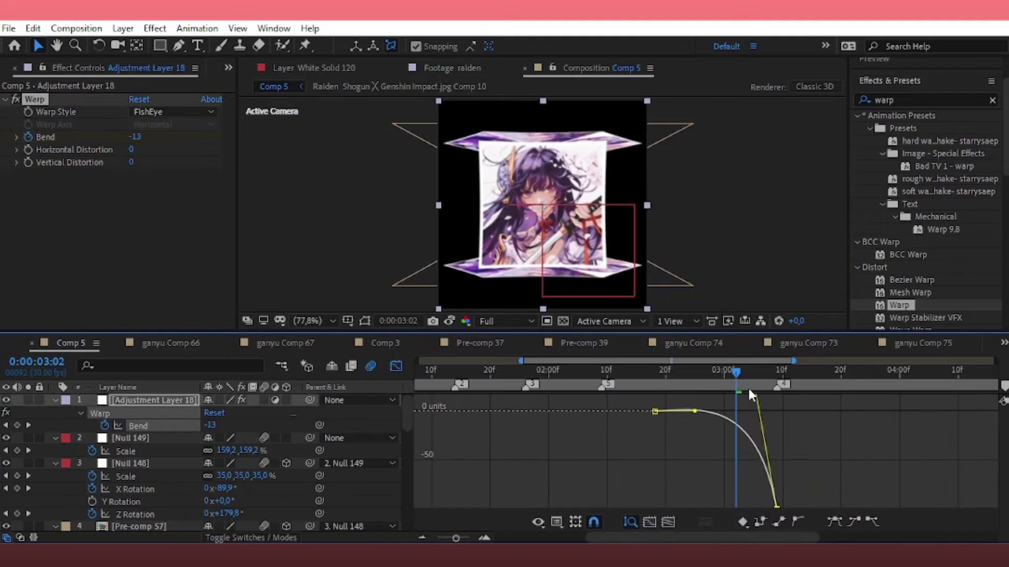
{"action": "mouse_move", "coordinate": [695, 421]}
{"action": "left_mouse_down"}
{"action": "mouse_move", "coordinate": [746, 405]}
{"action": "mouse_move", "coordinate": [630, 441]}
{"action": "left_mouse_up"}
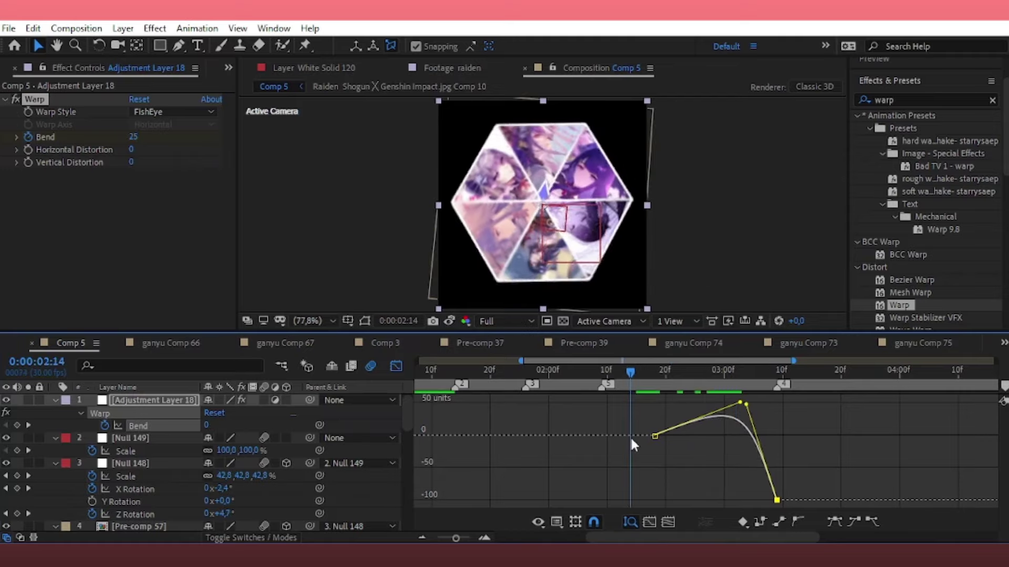